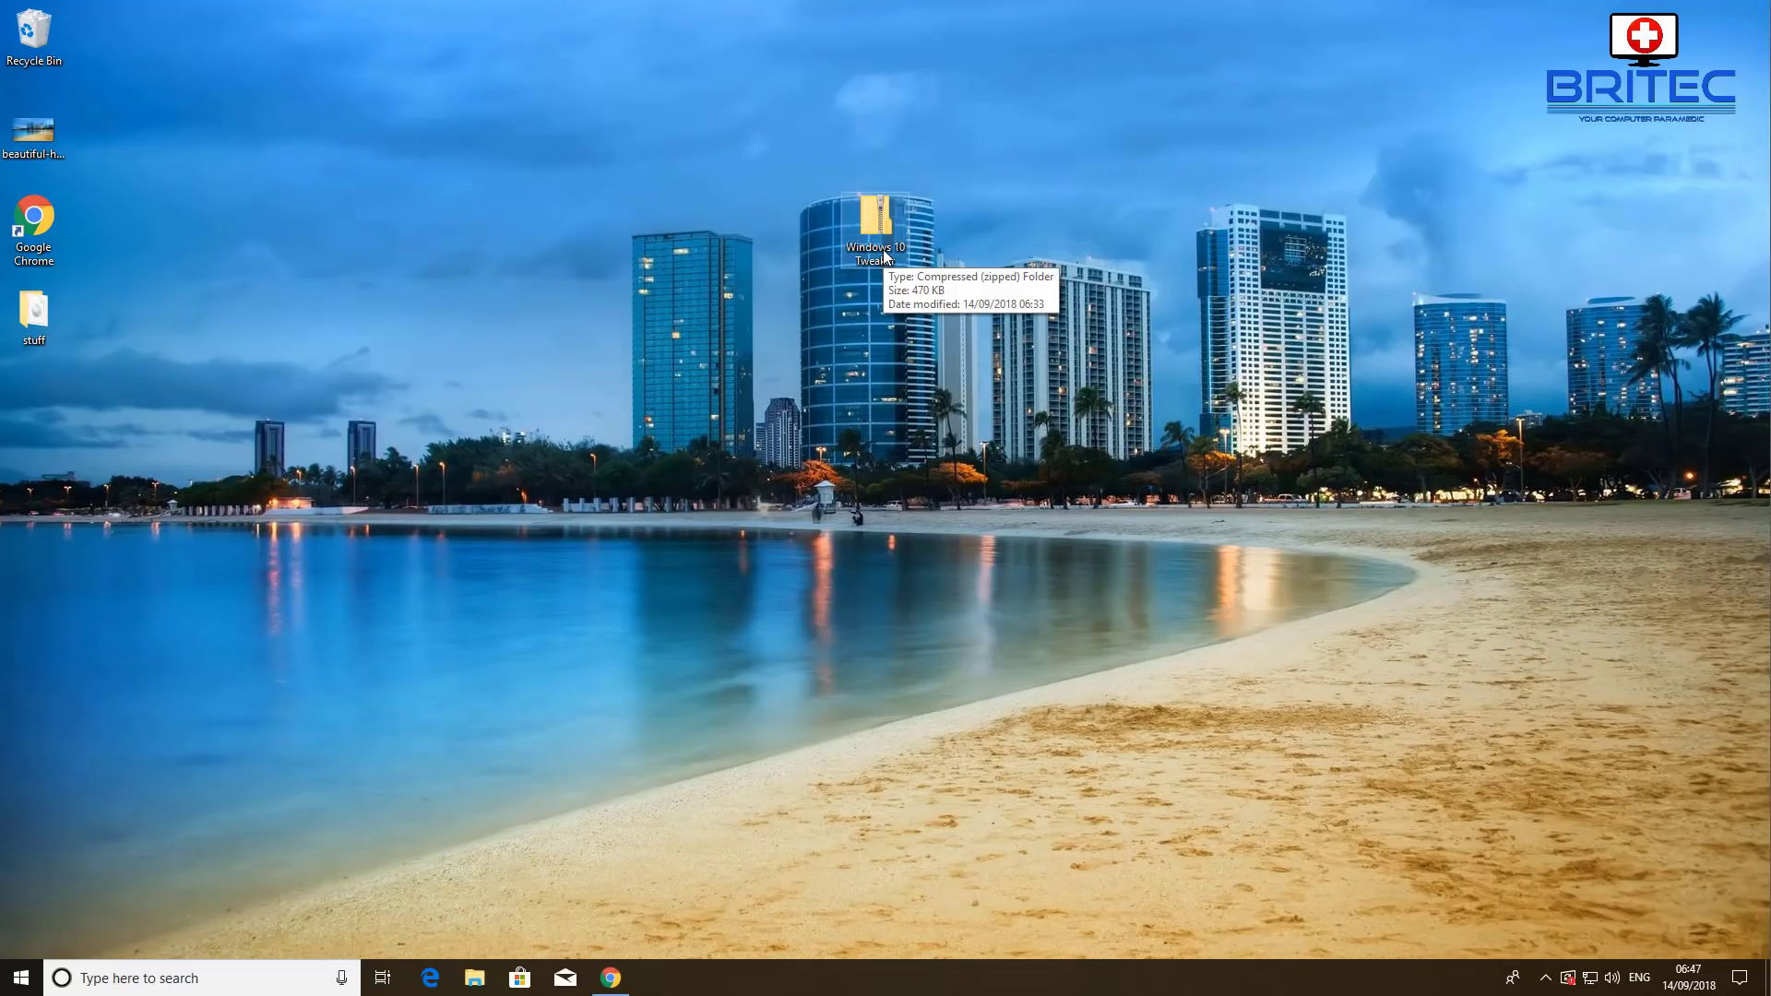
Extract the Windows 10 Tweaker zip to its default desktop folder, close the results window and place the extracted folder beneath the zip.
{"action": "right_click", "coordinate": [874, 218]}
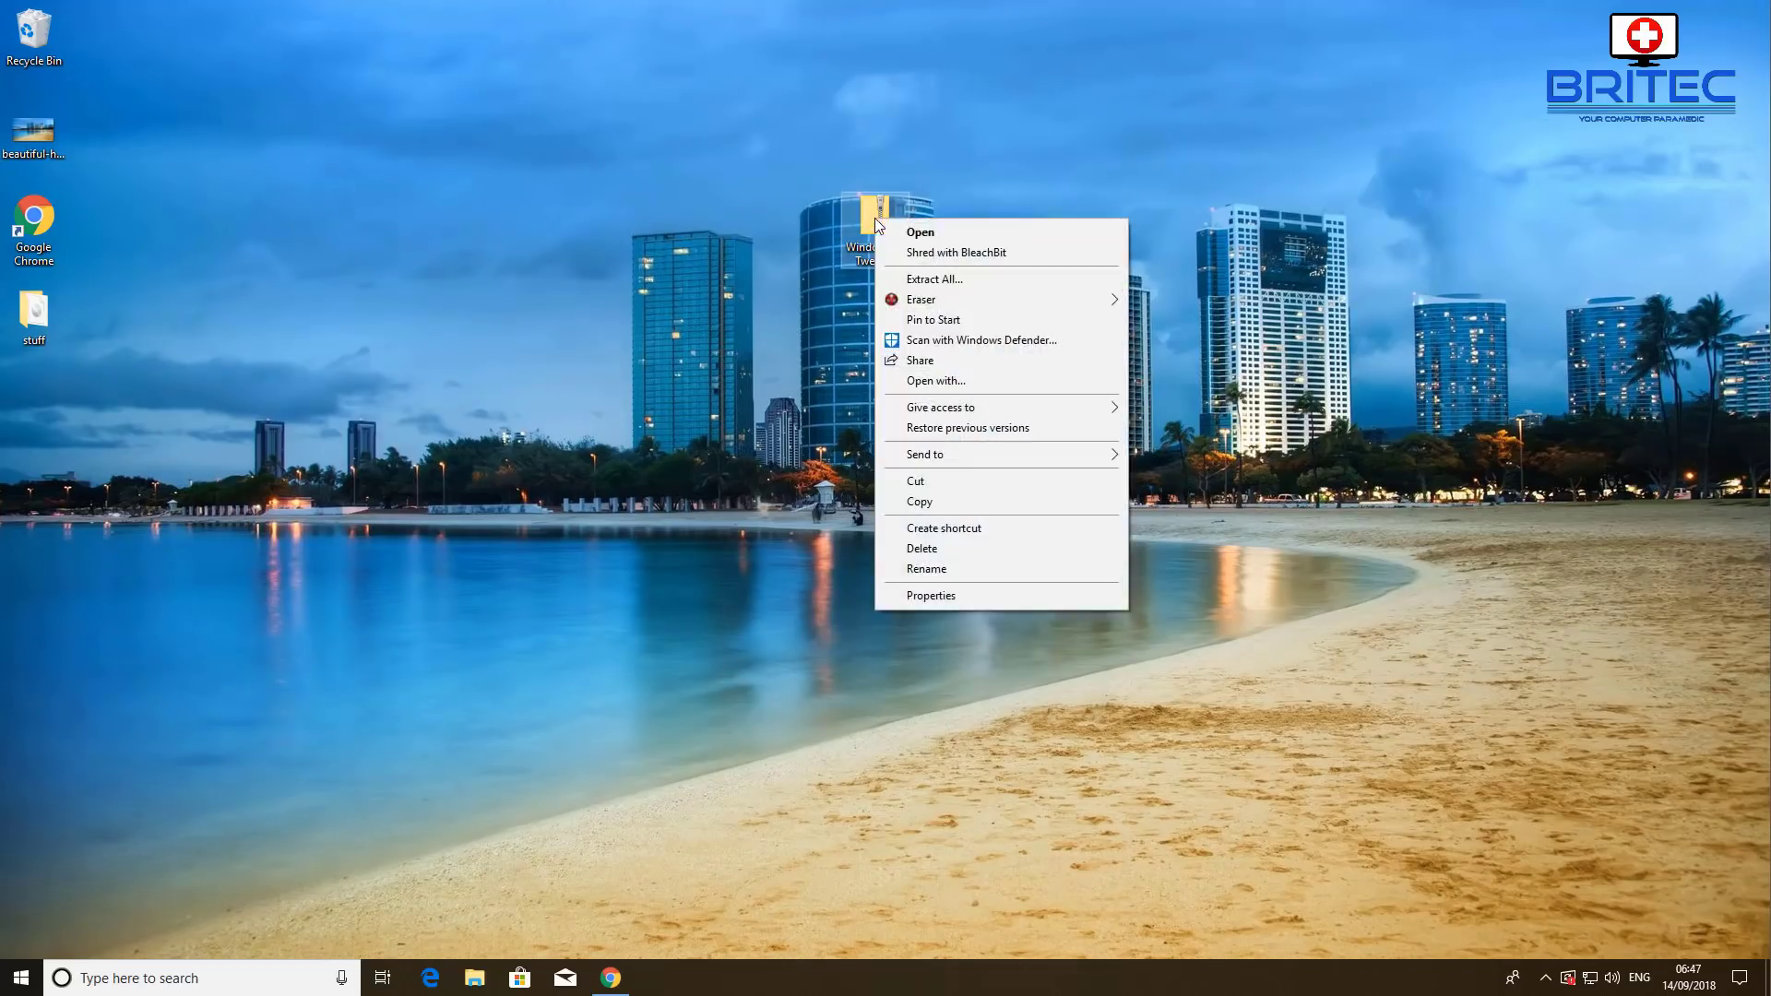
{"action": "left_click", "coordinate": [932, 279]}
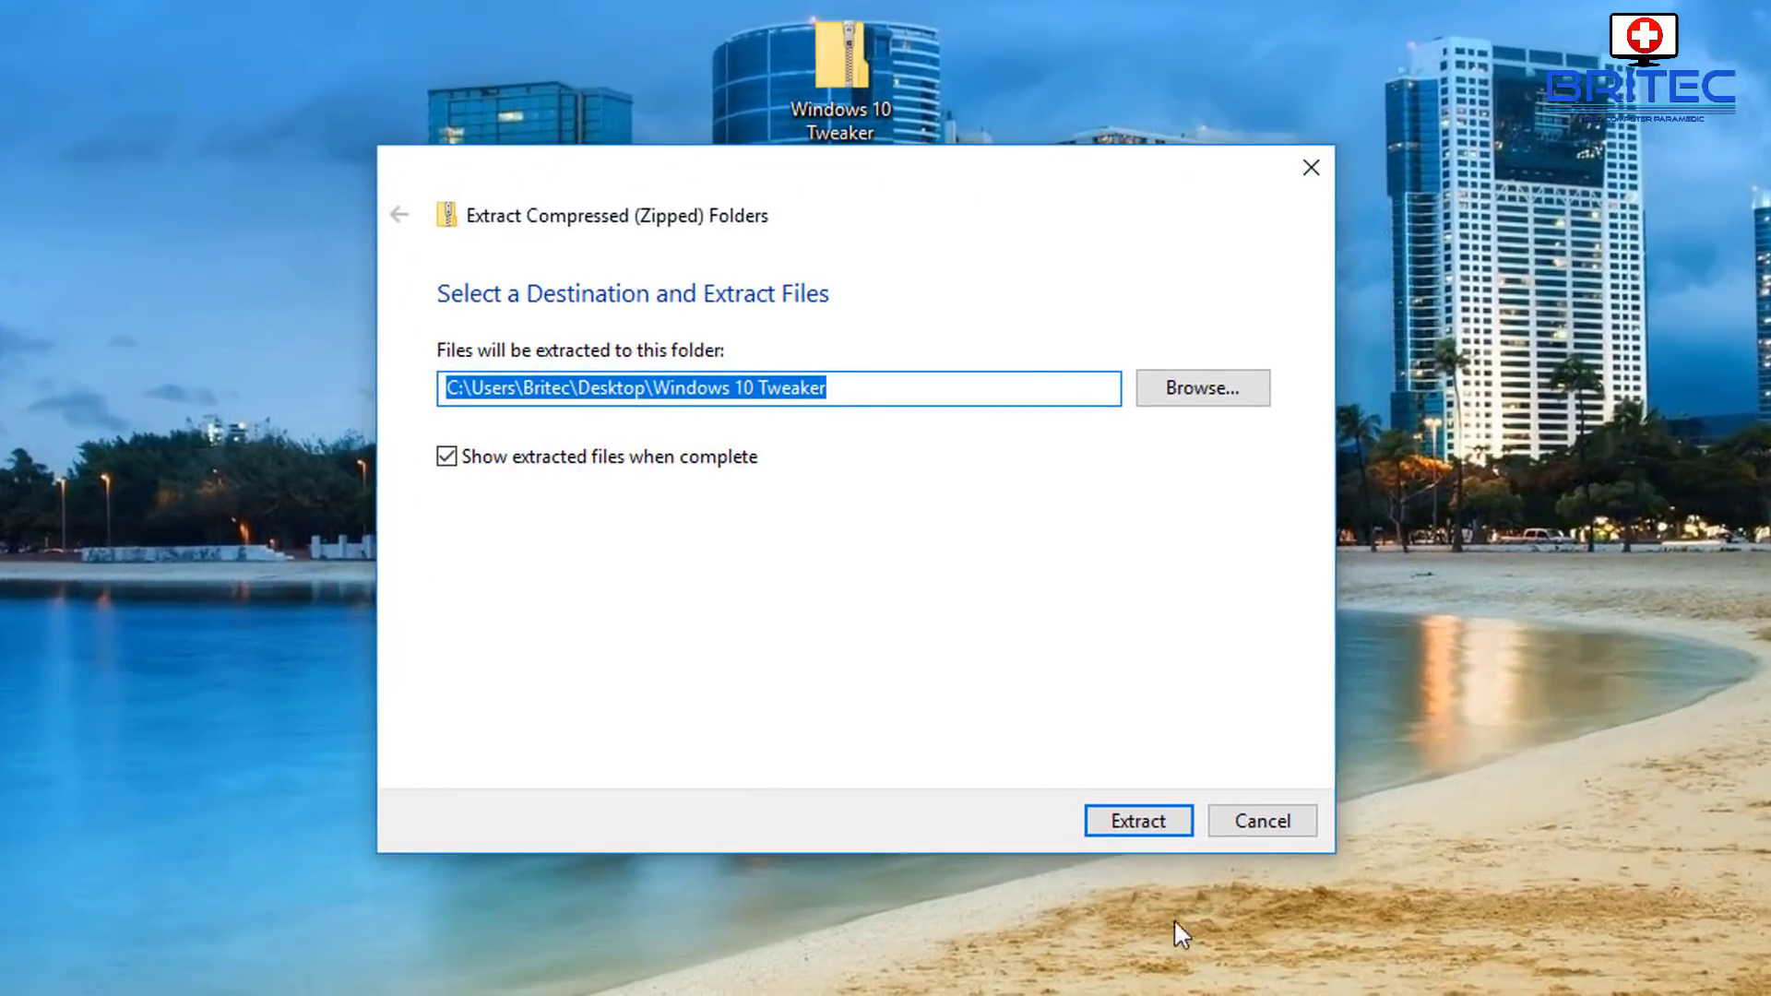
{"action": "left_click", "coordinate": [1140, 822]}
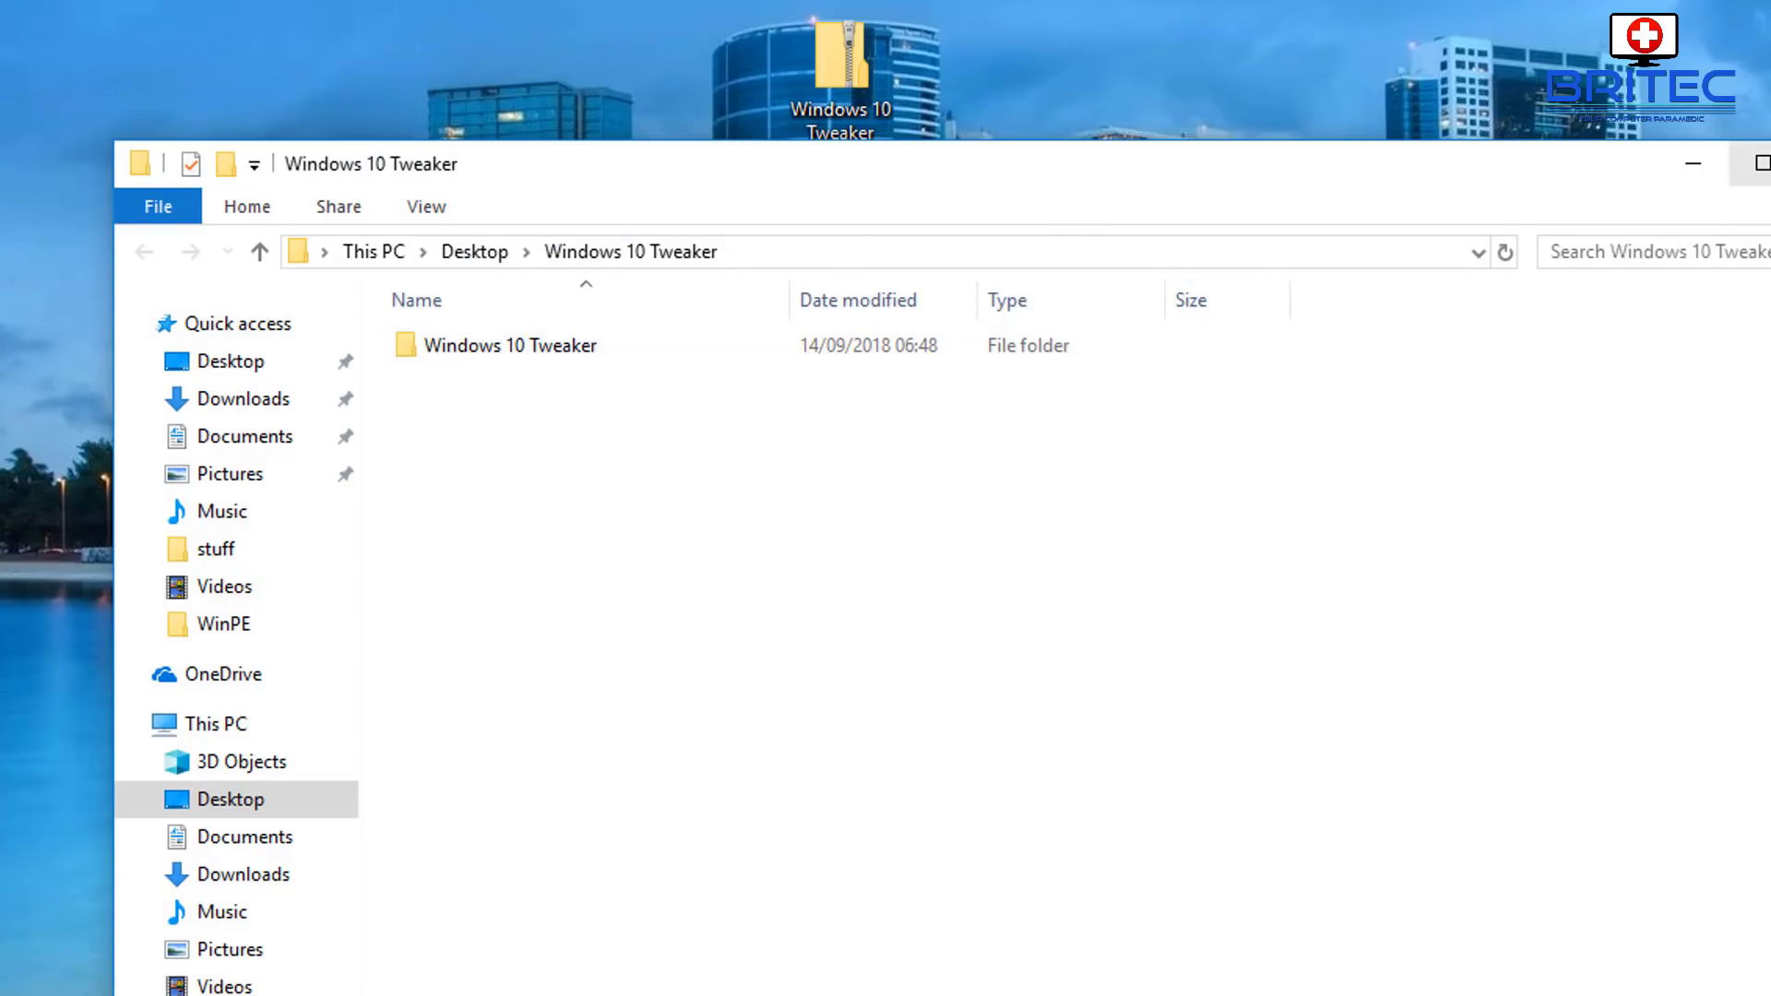
{"action": "key", "text": "alt+F4"}
{"action": "left_click_drag", "start_coordinate": [495, 269], "coordinate": [838, 242]}
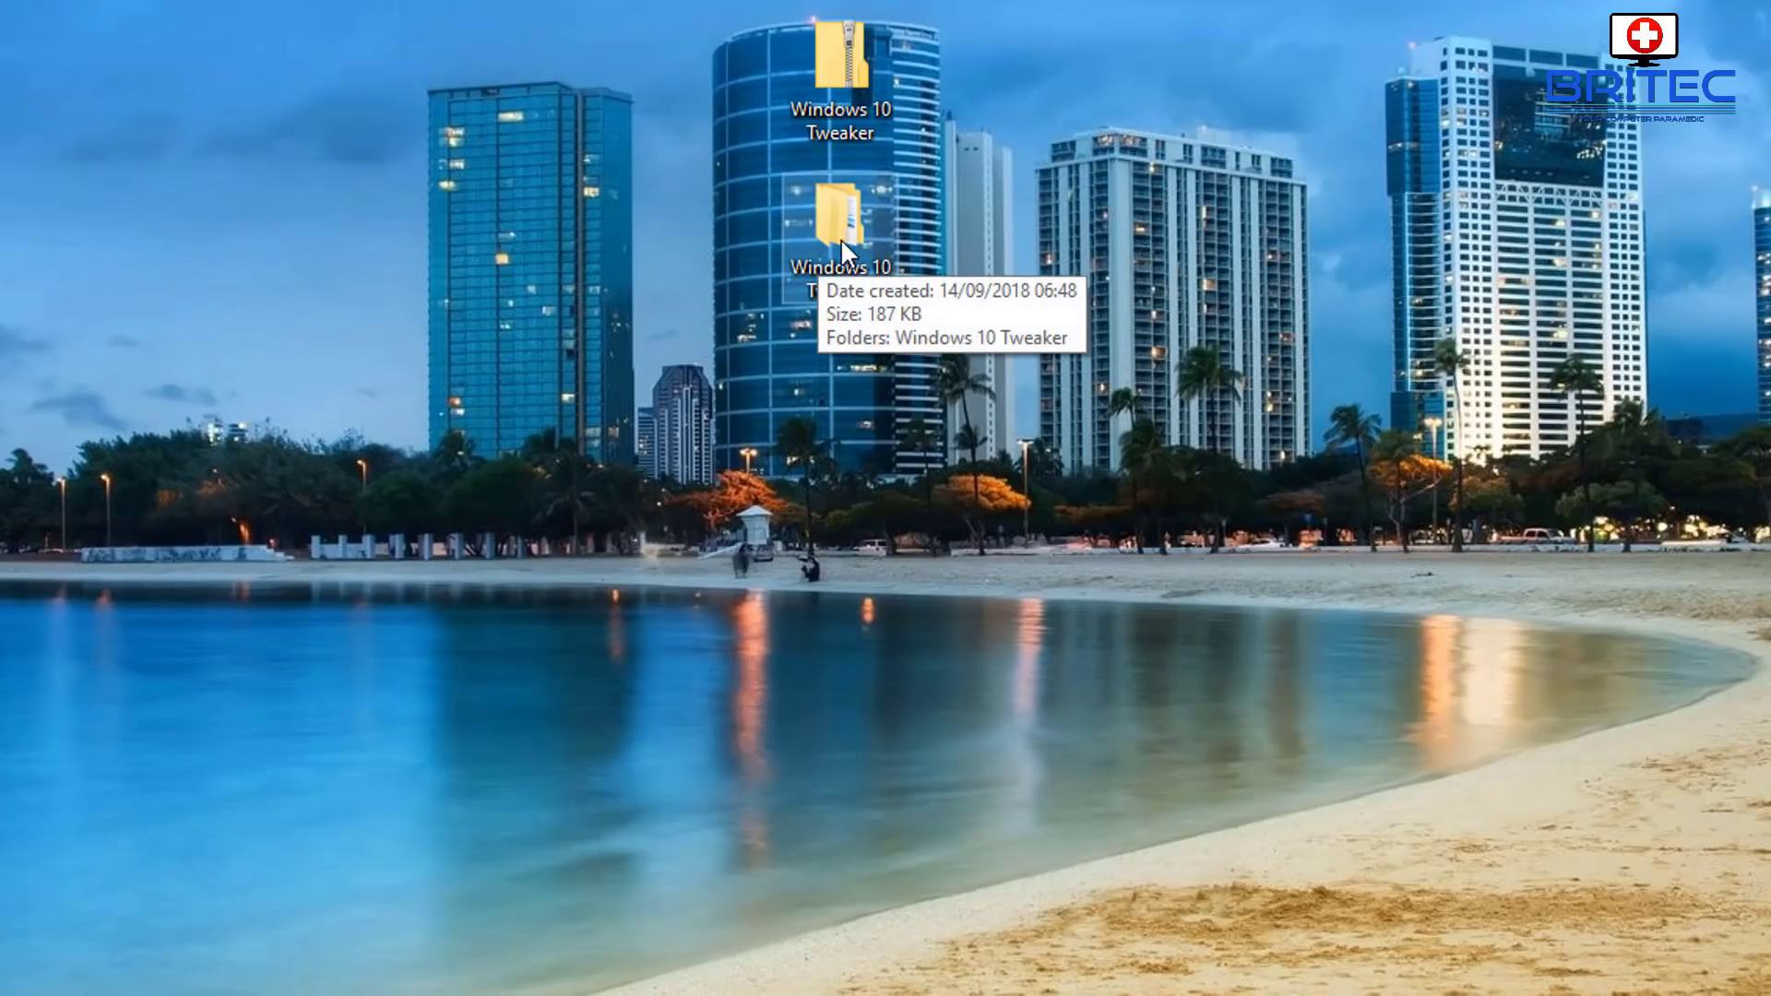
Open the extracted Windows 10 Tweaker folder and its inner folder, and widen the Name column.
{"action": "double_click", "coordinate": [839, 241]}
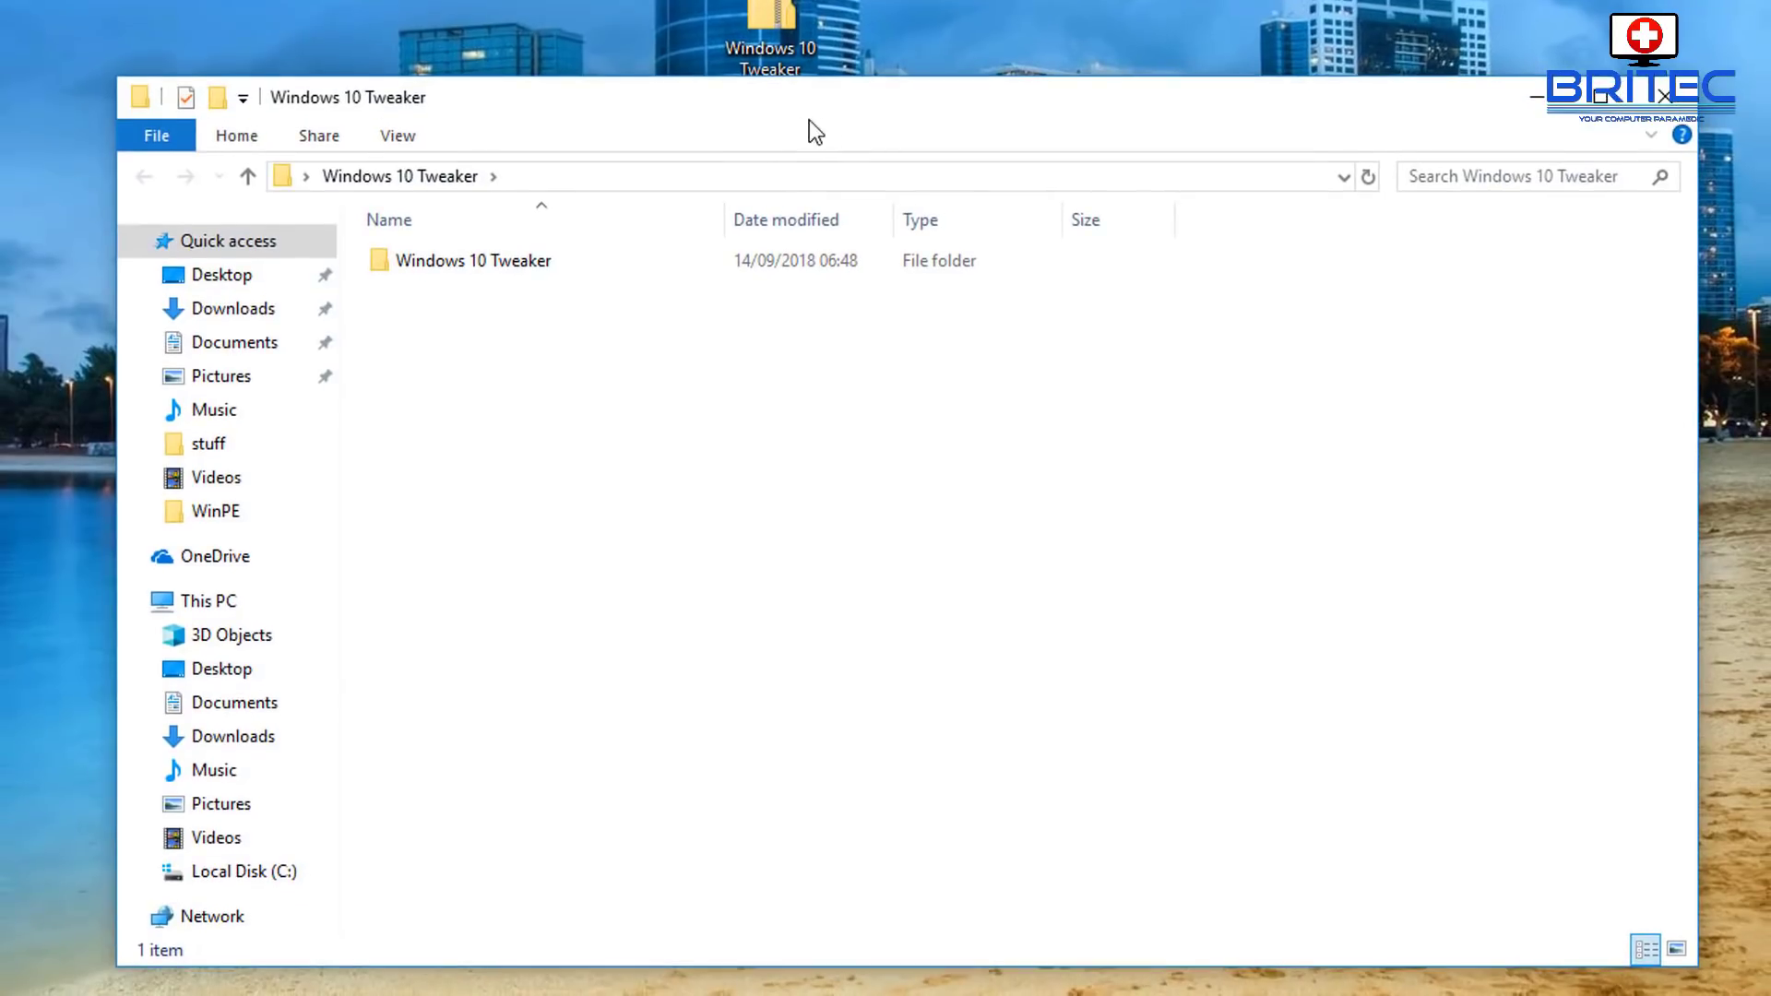
{"action": "left_click_drag", "start_coordinate": [887, 110], "coordinate": [842, 121]}
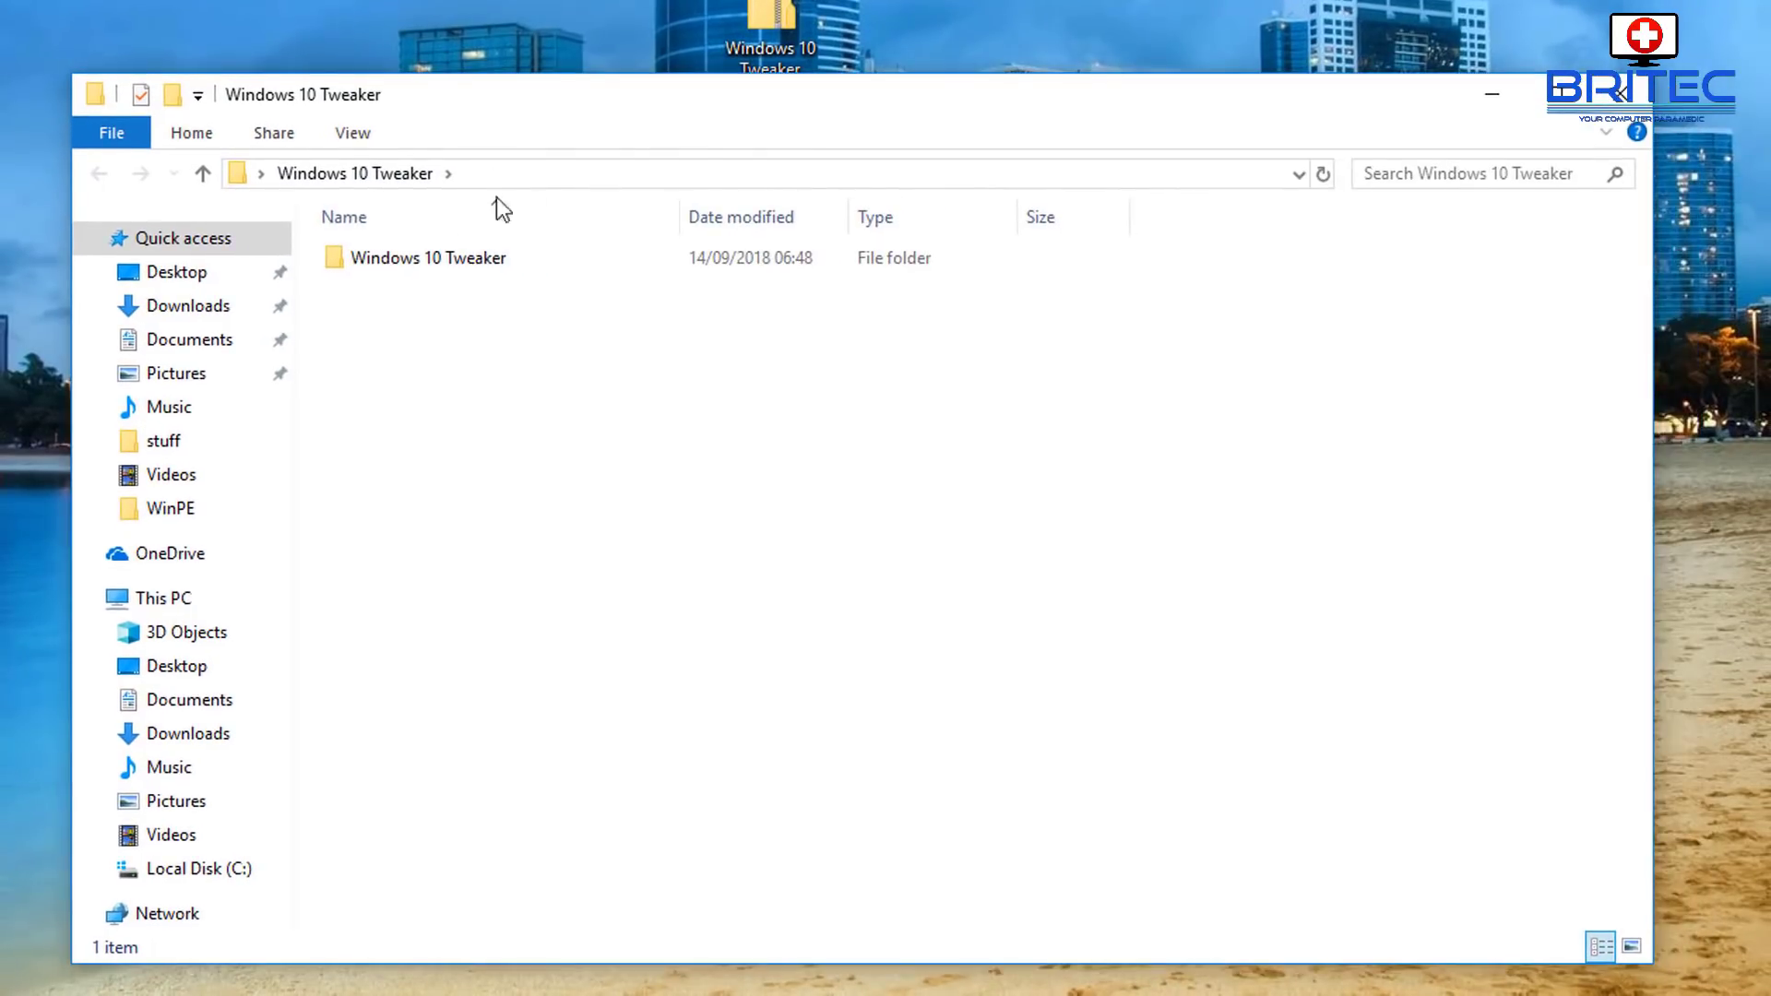
{"action": "double_click", "coordinate": [461, 263]}
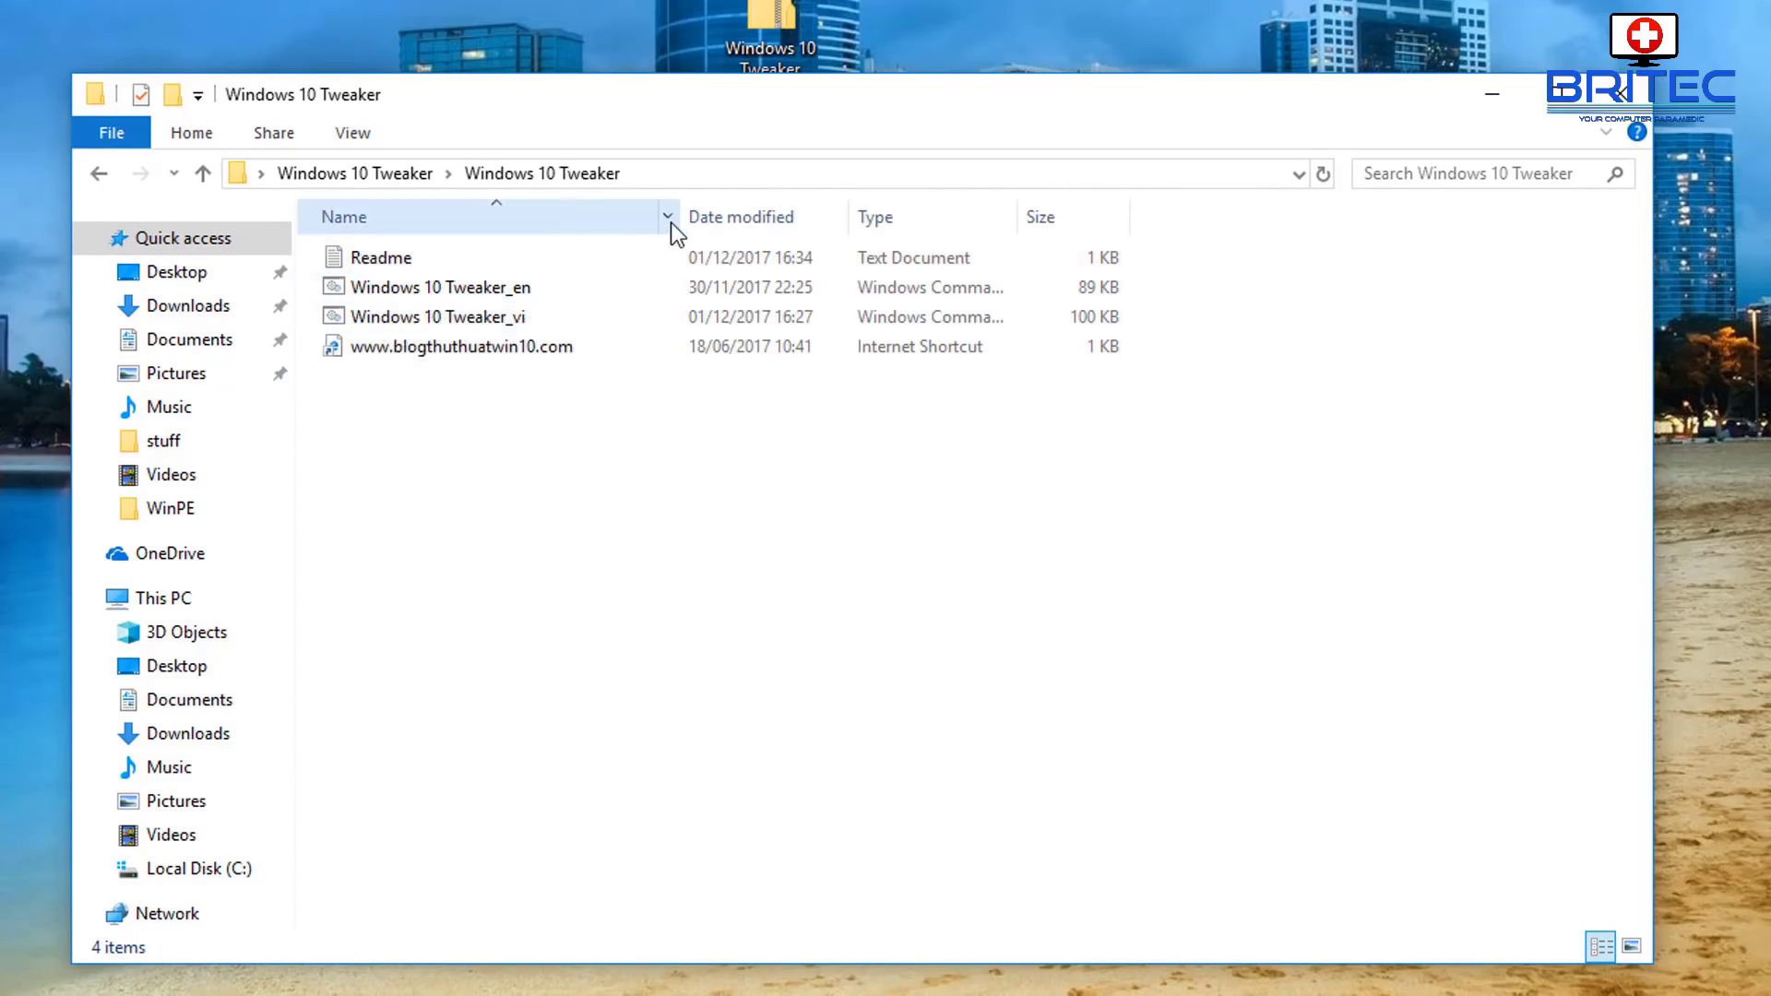
{"action": "left_click_drag", "start_coordinate": [687, 216], "coordinate": [787, 214]}
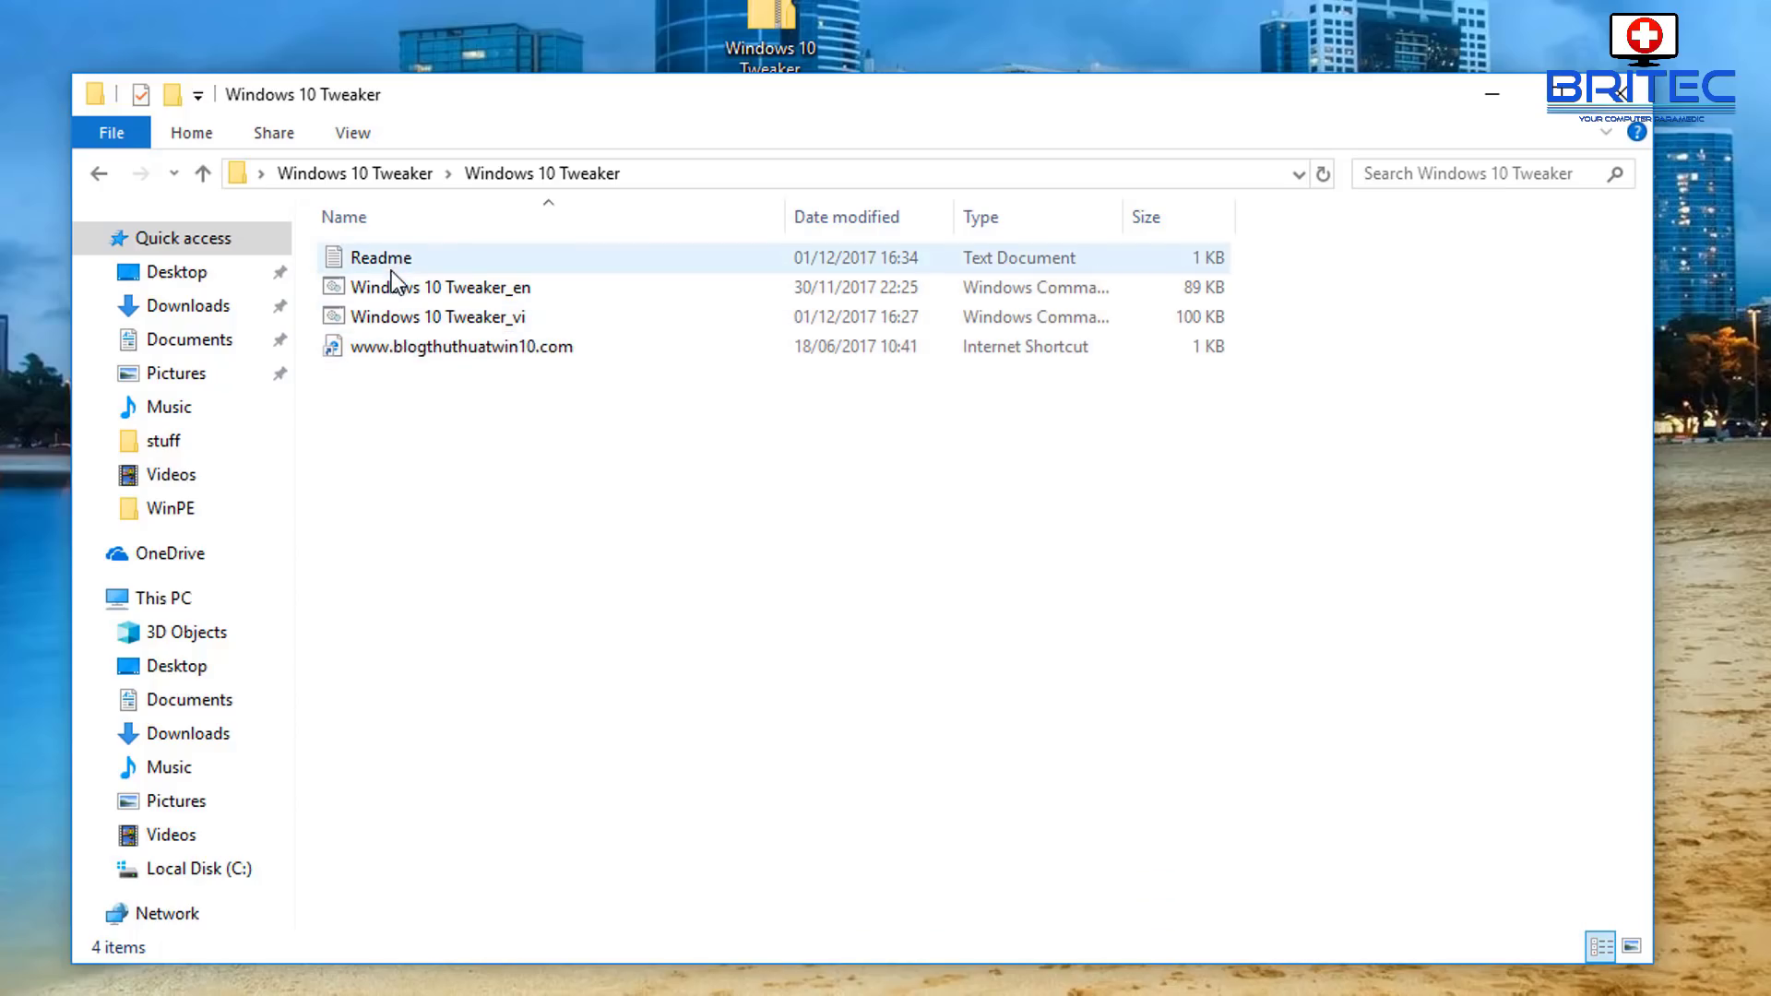
Run Windows 10 Tweaker_en as administrator, get the folder window out of the way and center the console on the screen.
{"action": "left_click", "coordinate": [480, 287]}
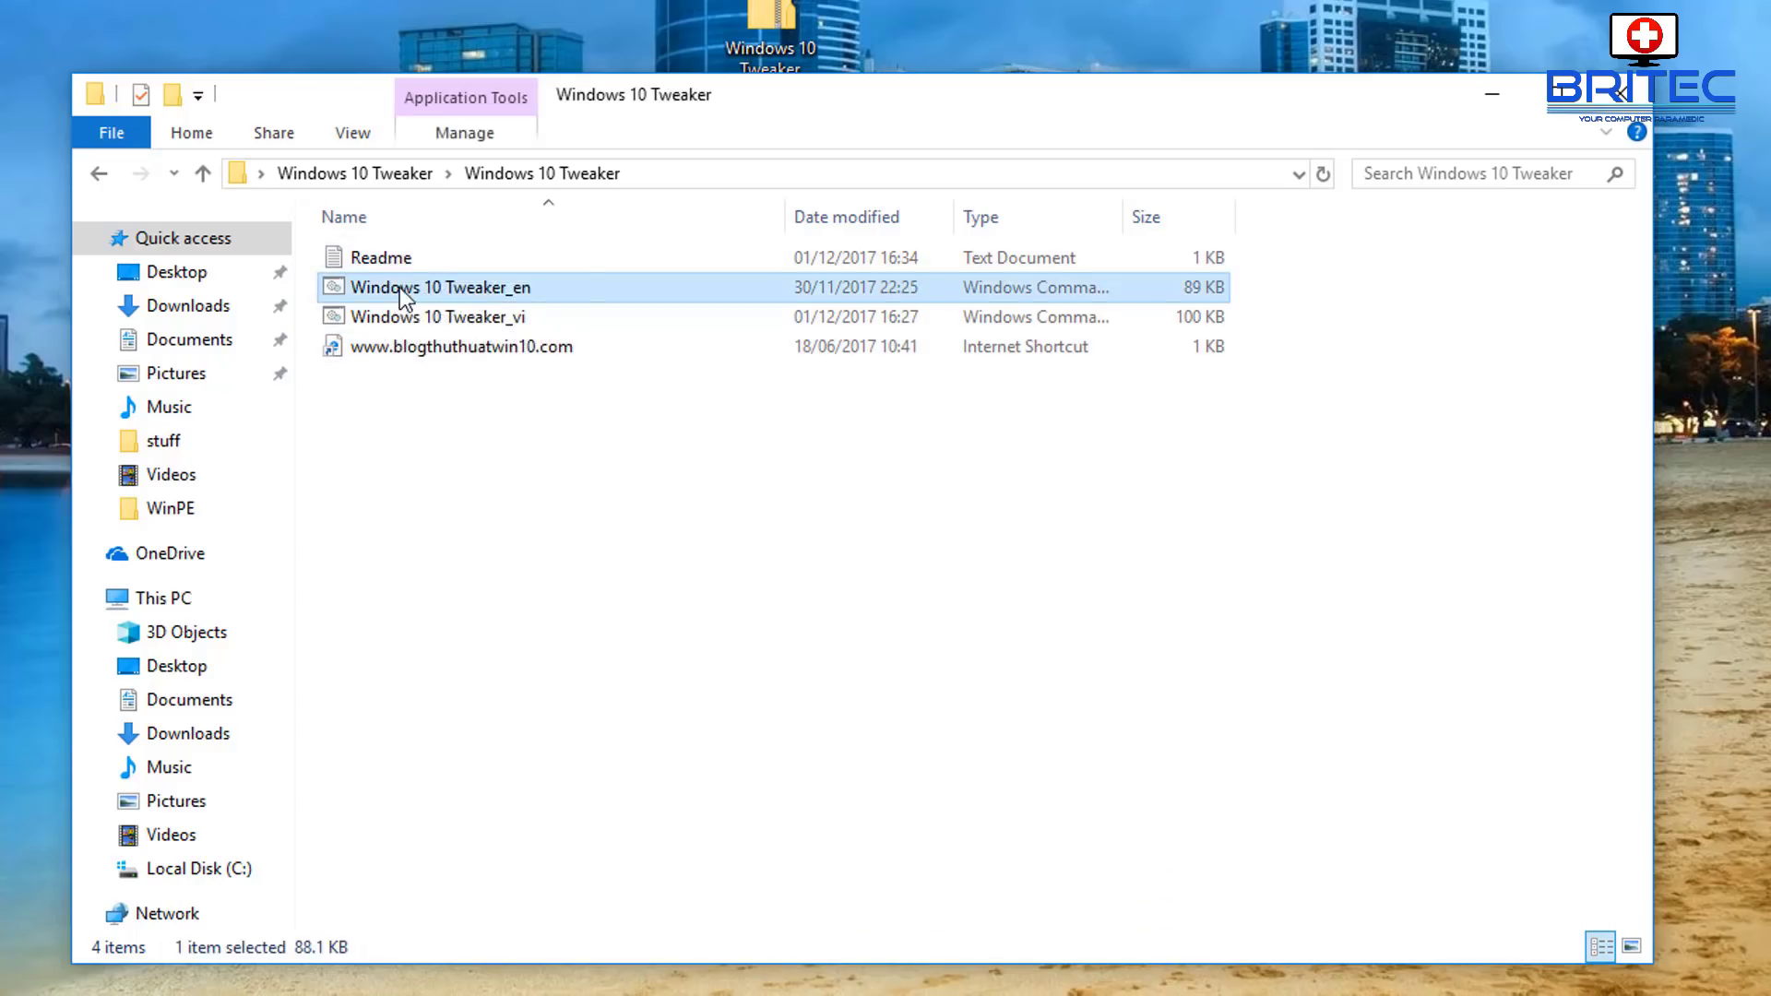
{"action": "right_click", "coordinate": [496, 289]}
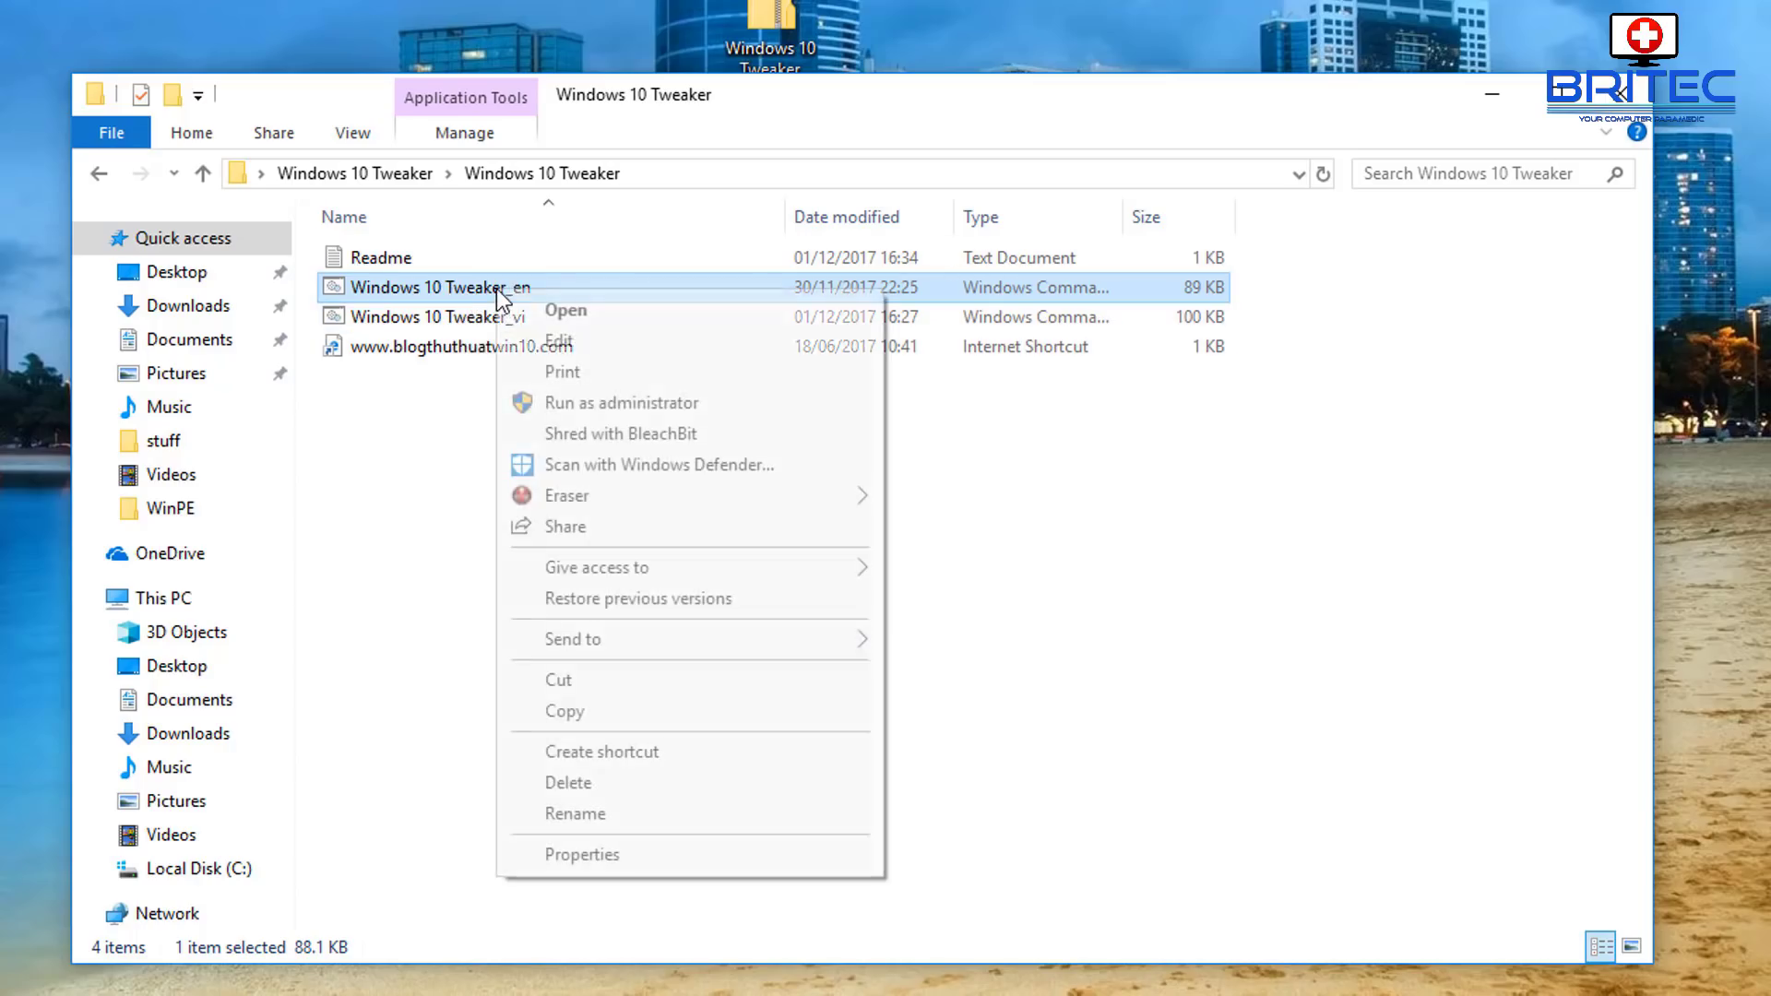
{"action": "left_click", "coordinate": [639, 402]}
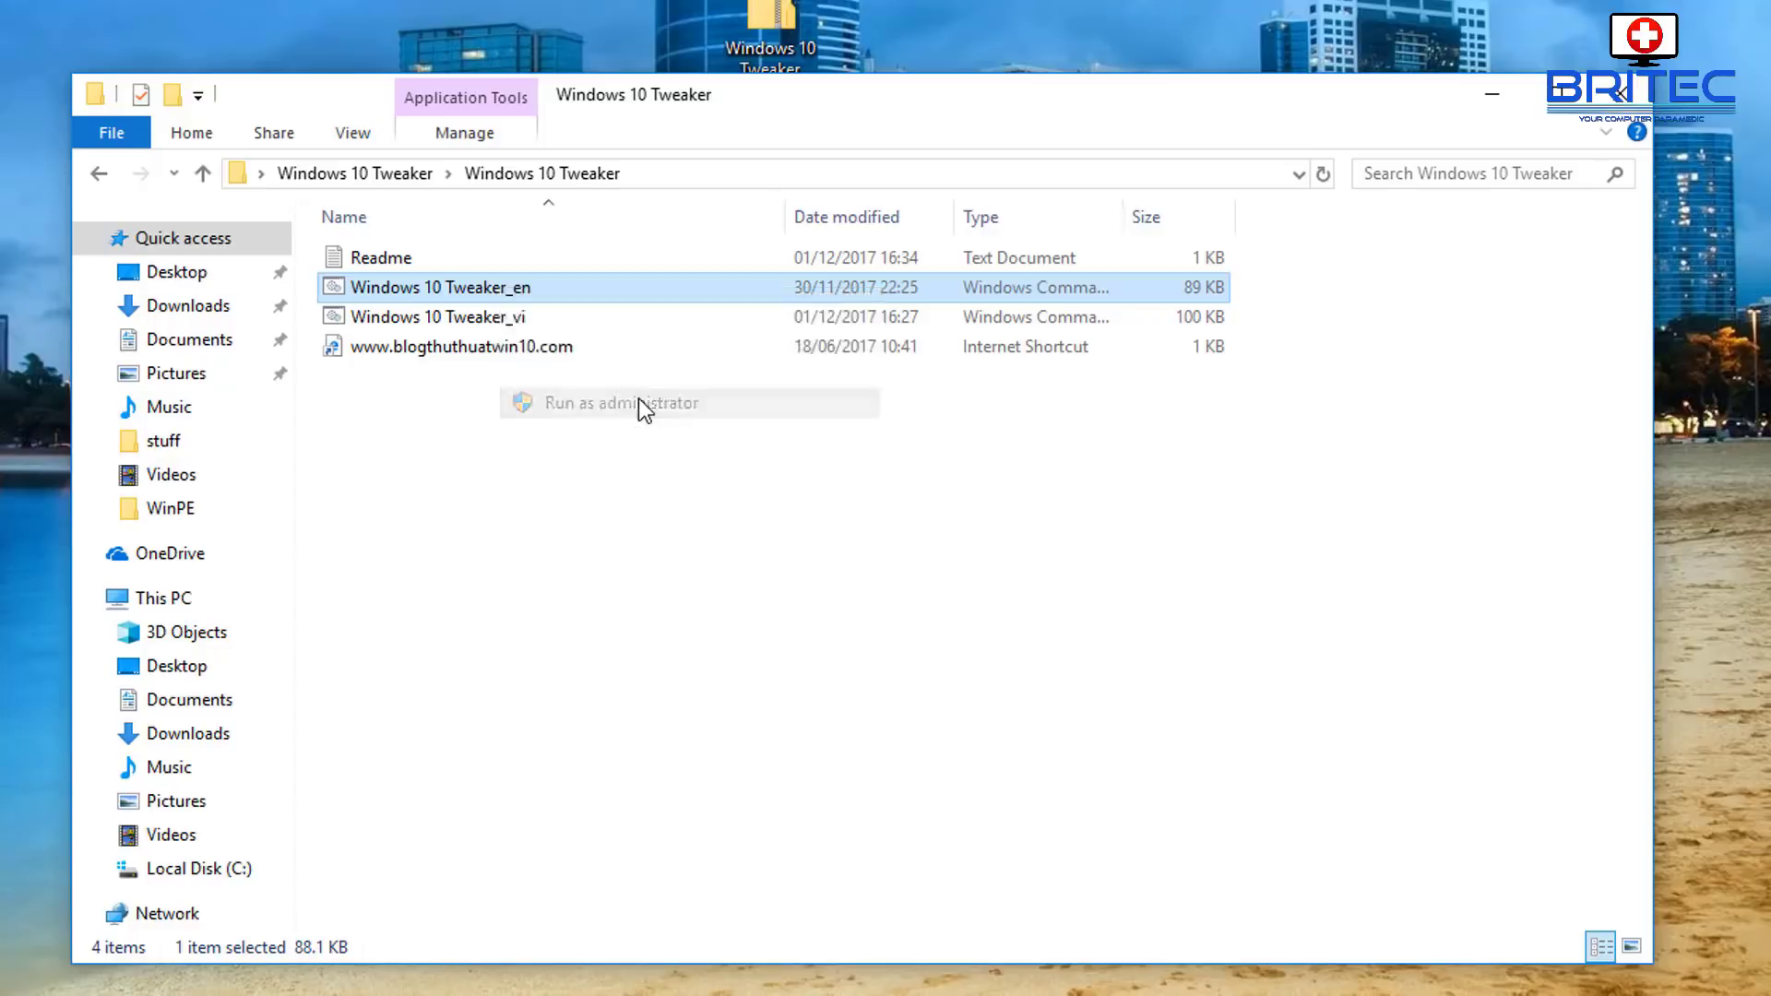
{"action": "left_click", "coordinate": [627, 599]}
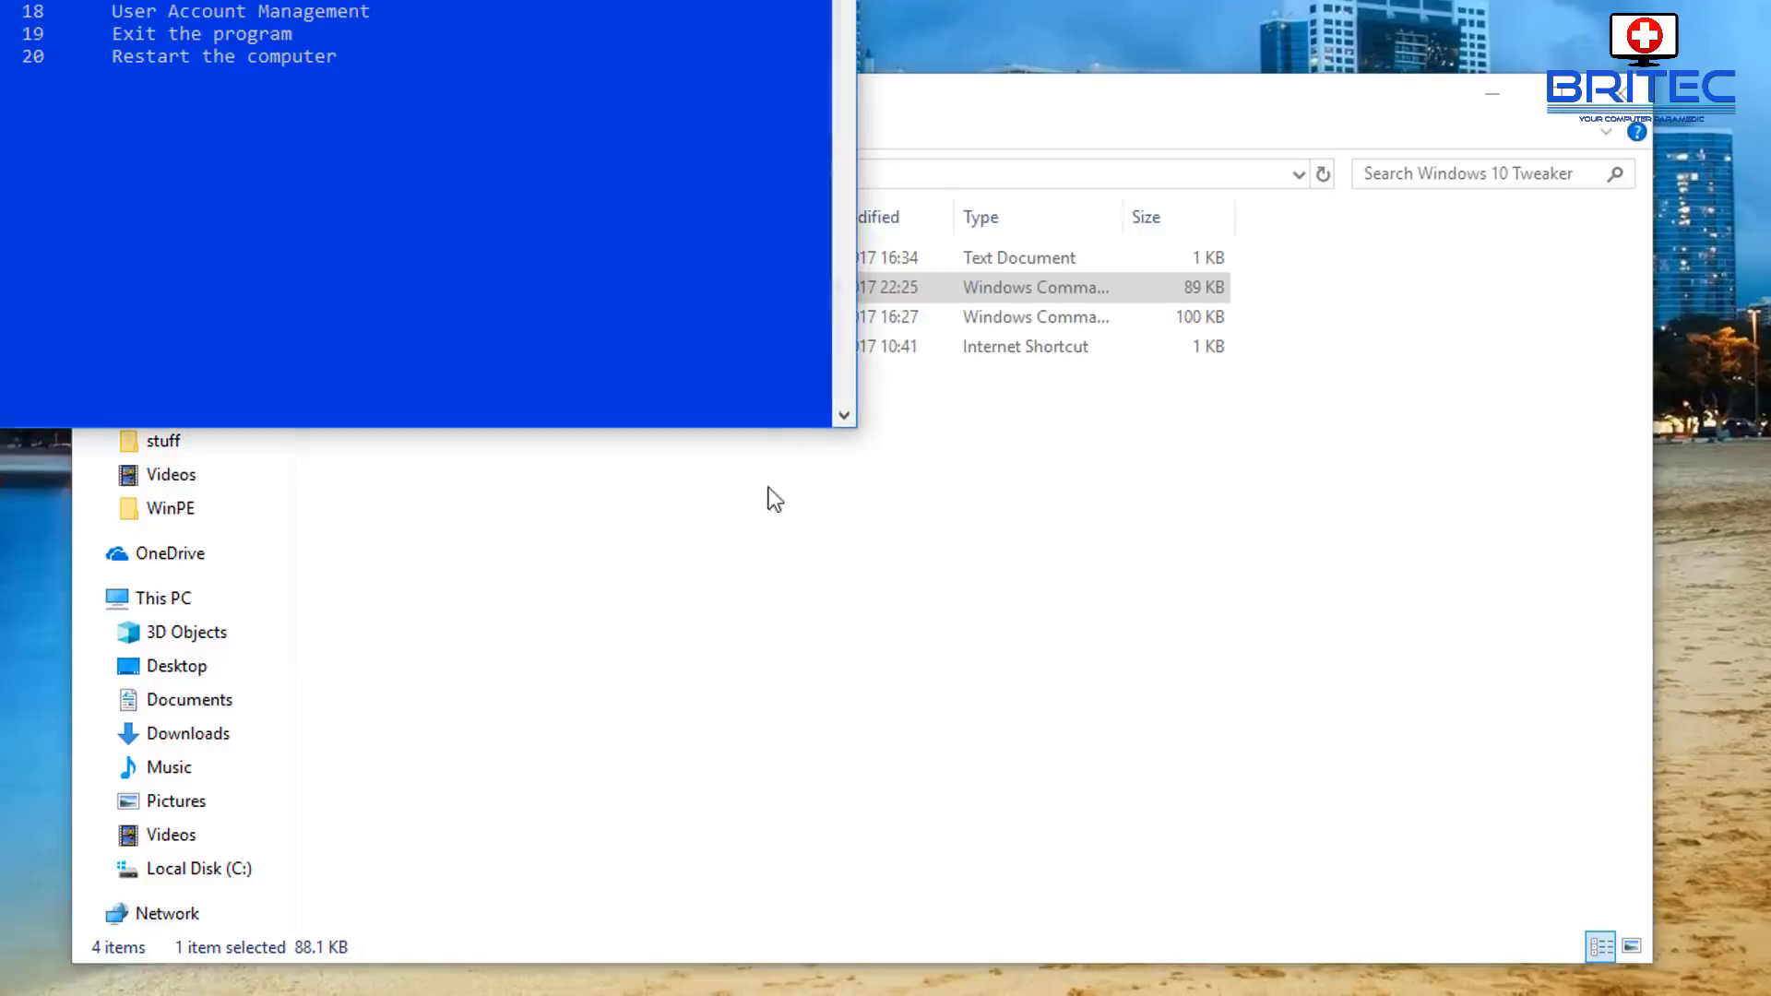
{"action": "left_click", "coordinate": [1481, 97]}
{"action": "left_click_drag", "start_coordinate": [476, 0], "coordinate": [1183, 46]}
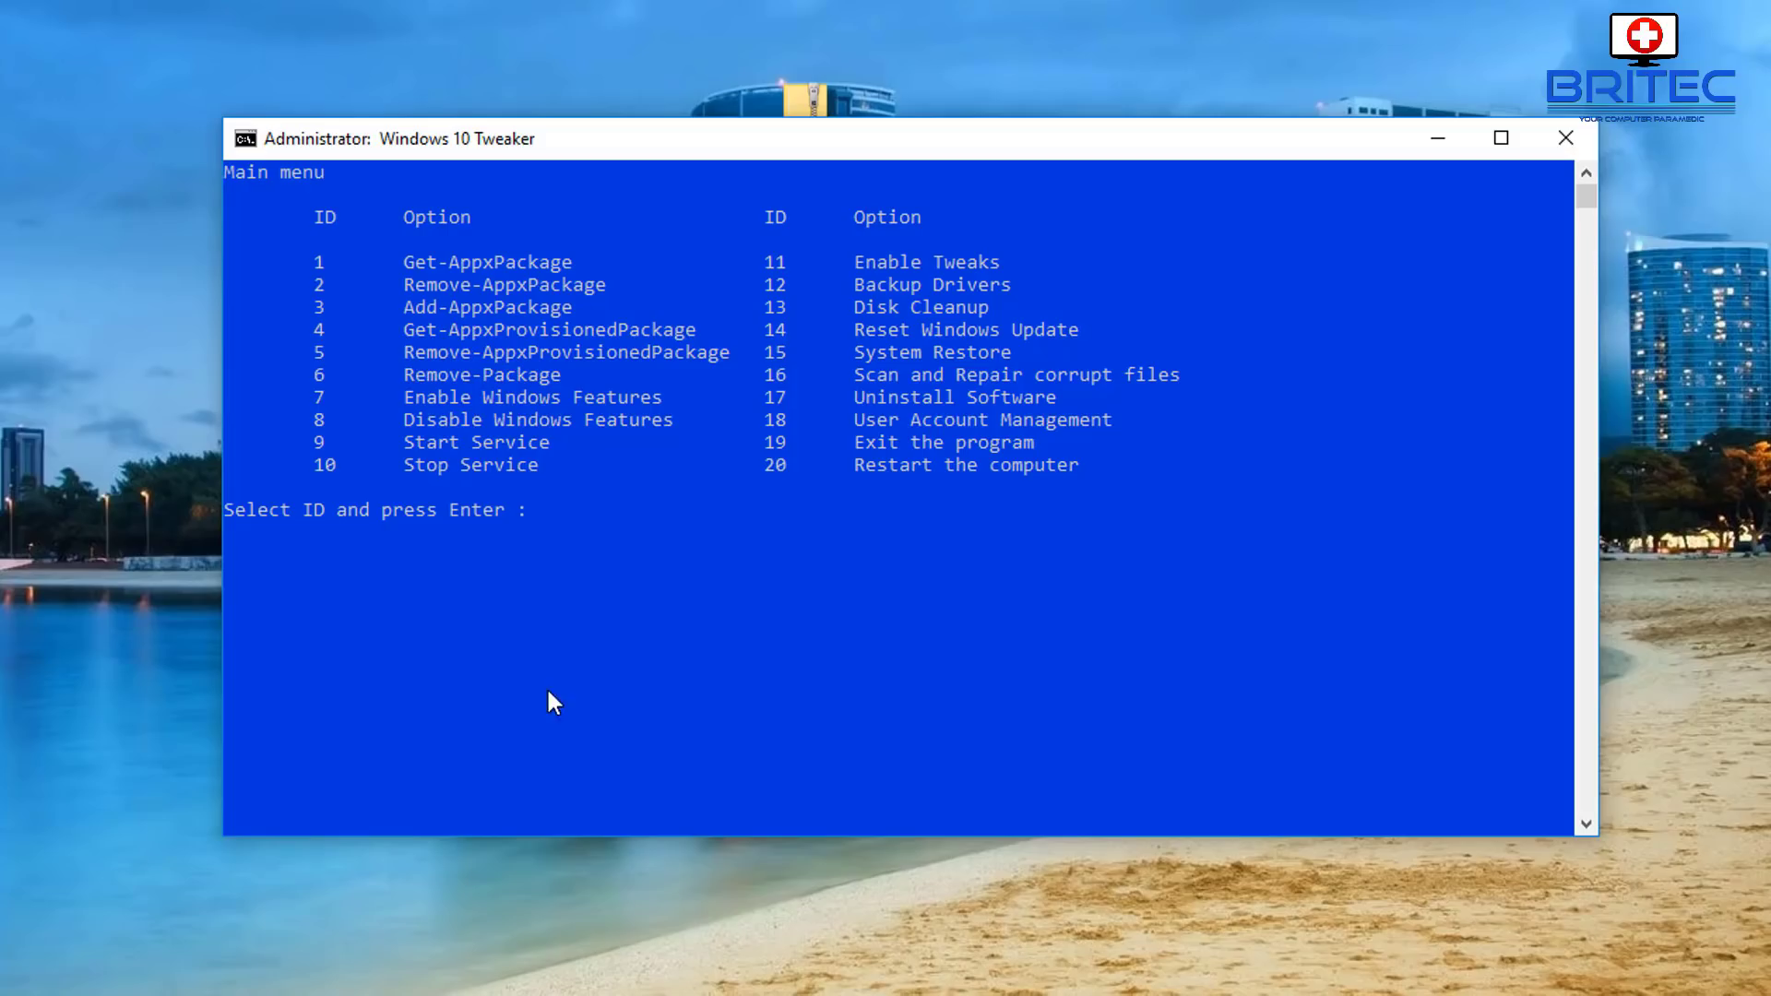
Choose Remove-AppxPackage (ID 2) from the main menu and select the option to remove each app individually.
{"action": "type", "text": "2"}
{"action": "key", "text": "Return"}
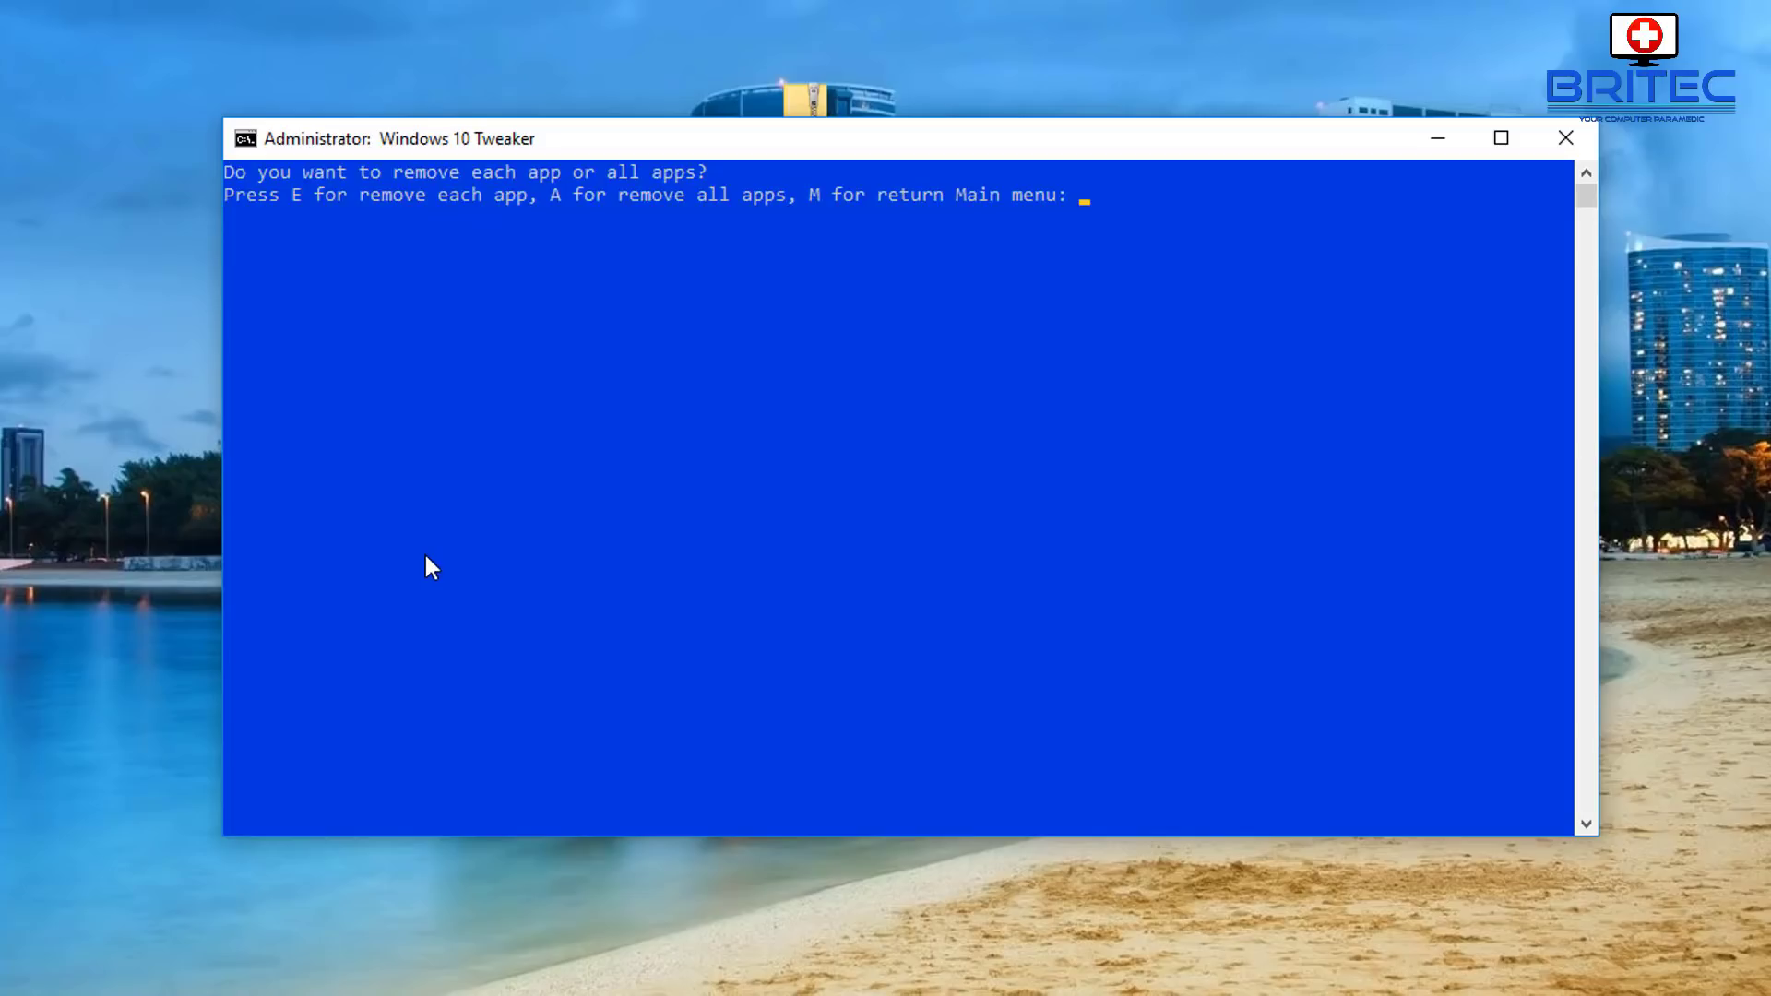
{"action": "key", "text": "e"}
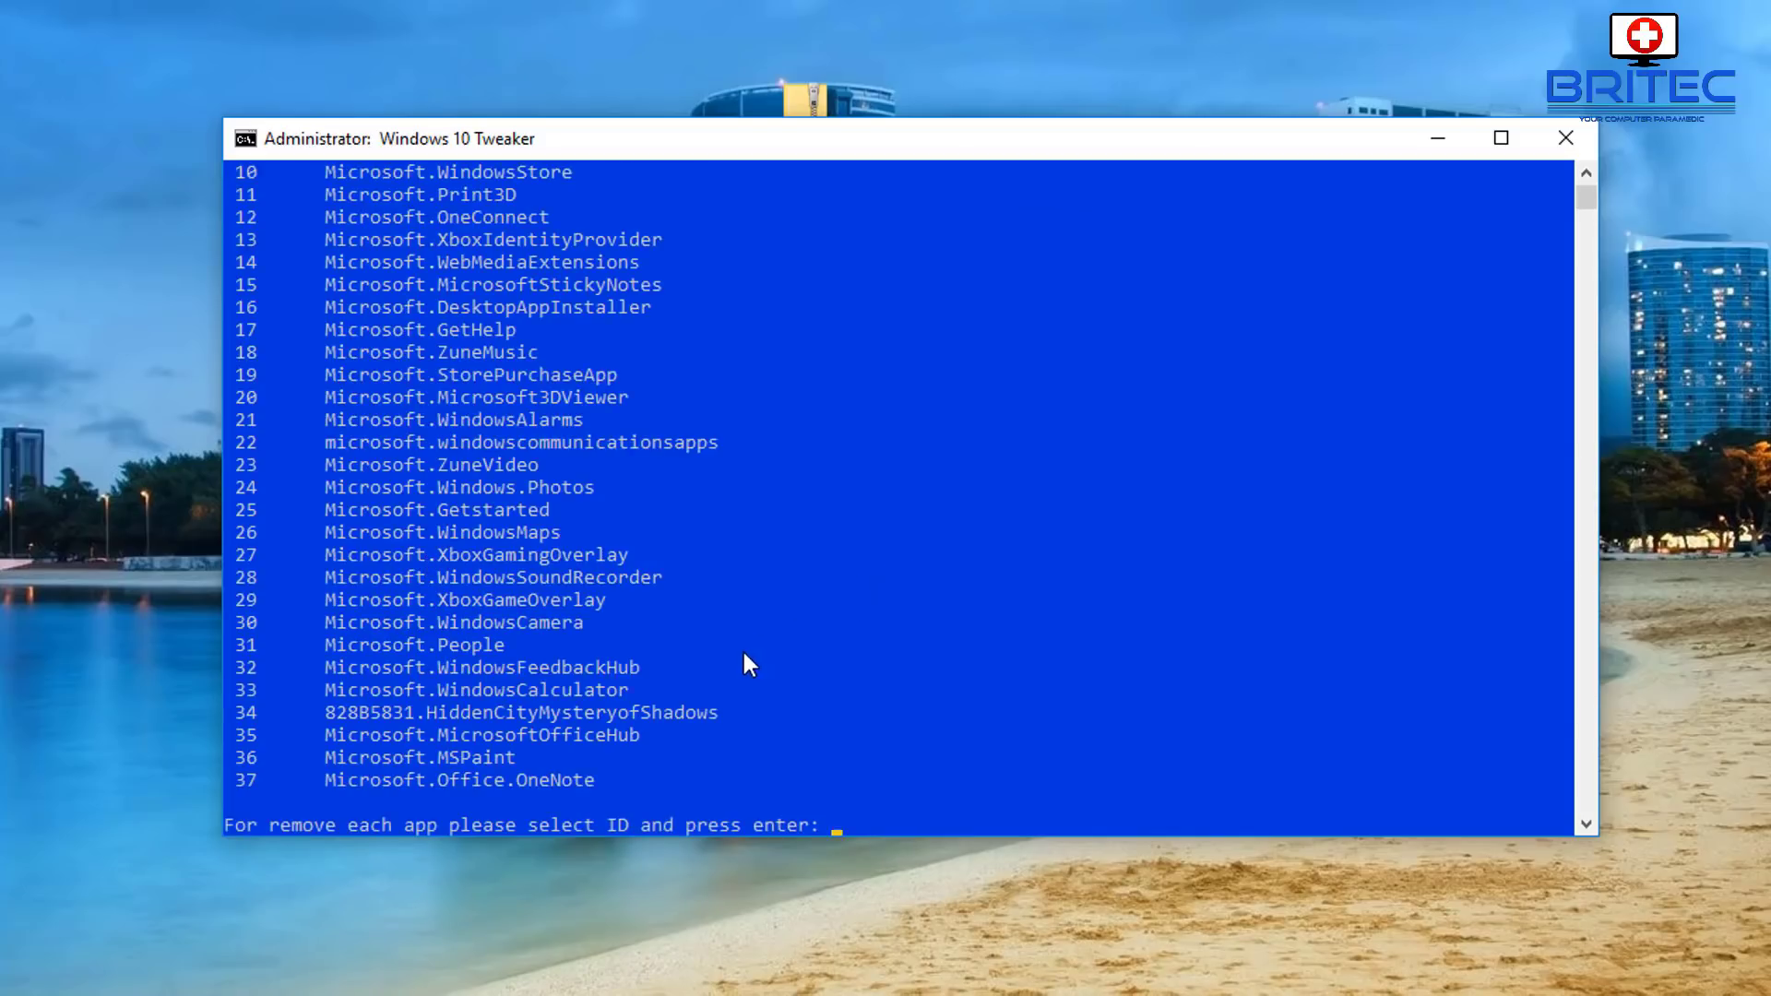
Look through the app list and remove Microsoft.People by entering ID 31.
{"action": "scroll", "coordinate": [741, 649], "scroll_direction": "up", "scroll_amount": 3}
{"action": "scroll", "coordinate": [743, 654], "scroll_direction": "up", "scroll_amount": 1}
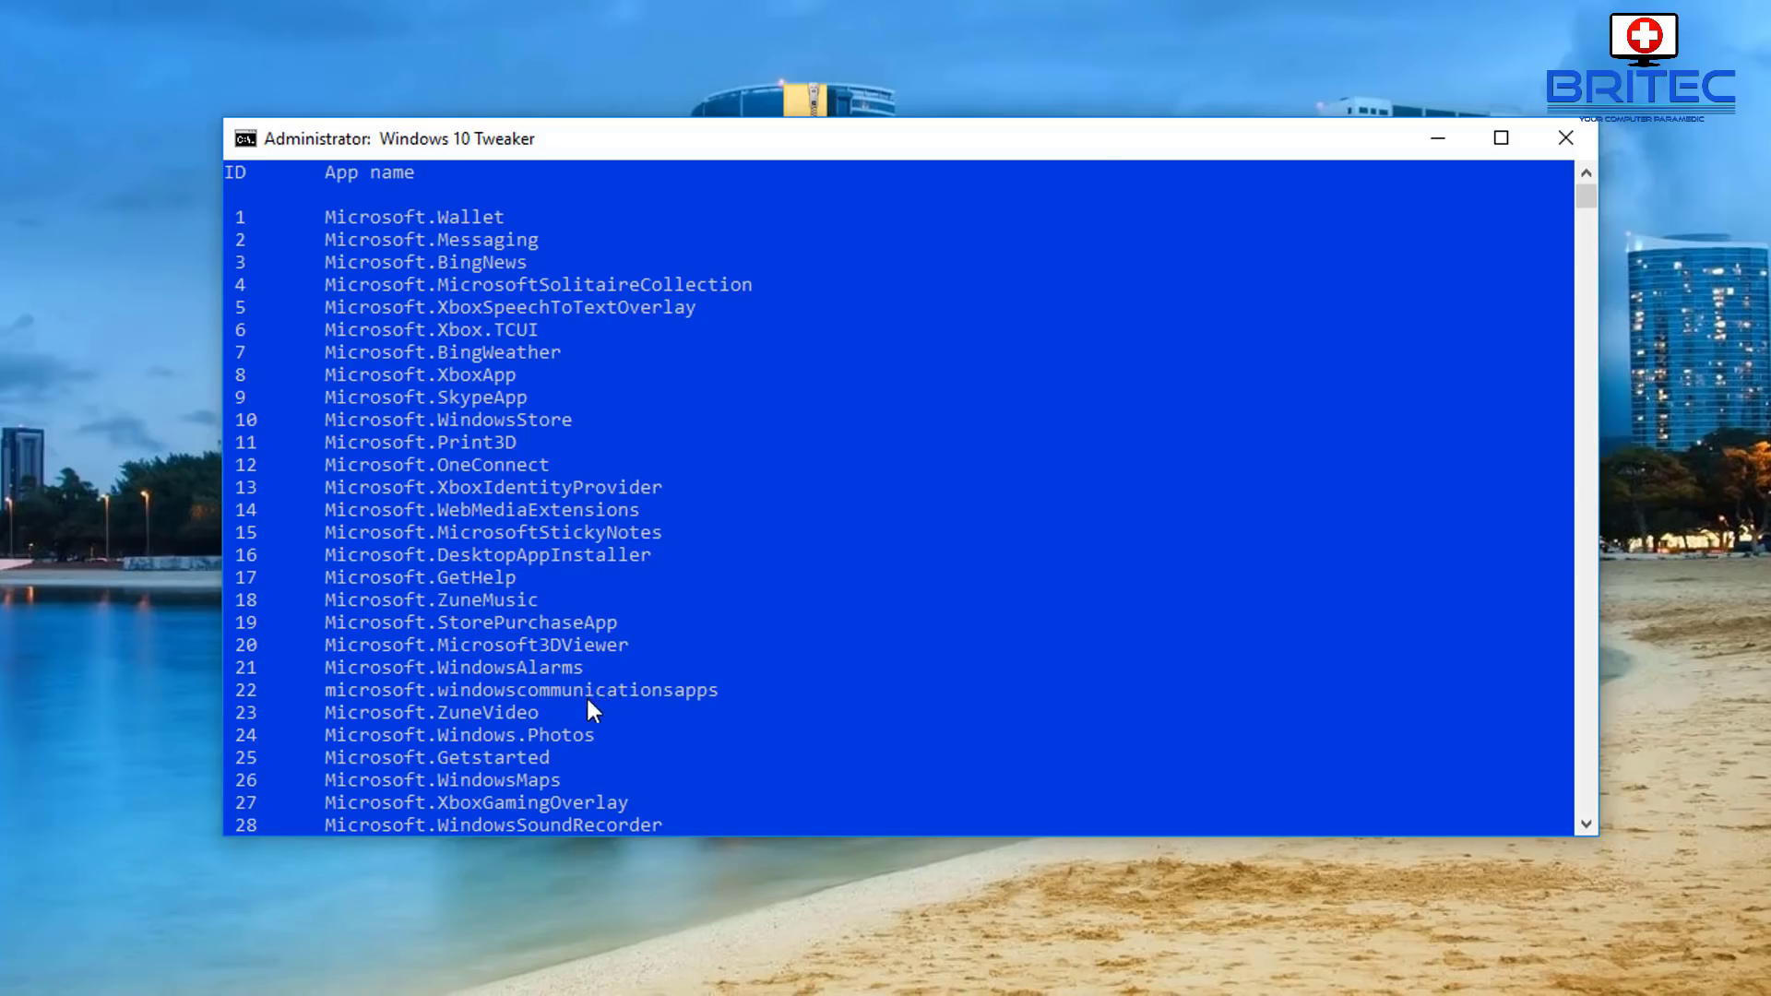
{"action": "scroll", "coordinate": [587, 706], "scroll_direction": "down", "scroll_amount": 6}
{"action": "scroll", "coordinate": [577, 697], "scroll_direction": "up", "scroll_amount": 2}
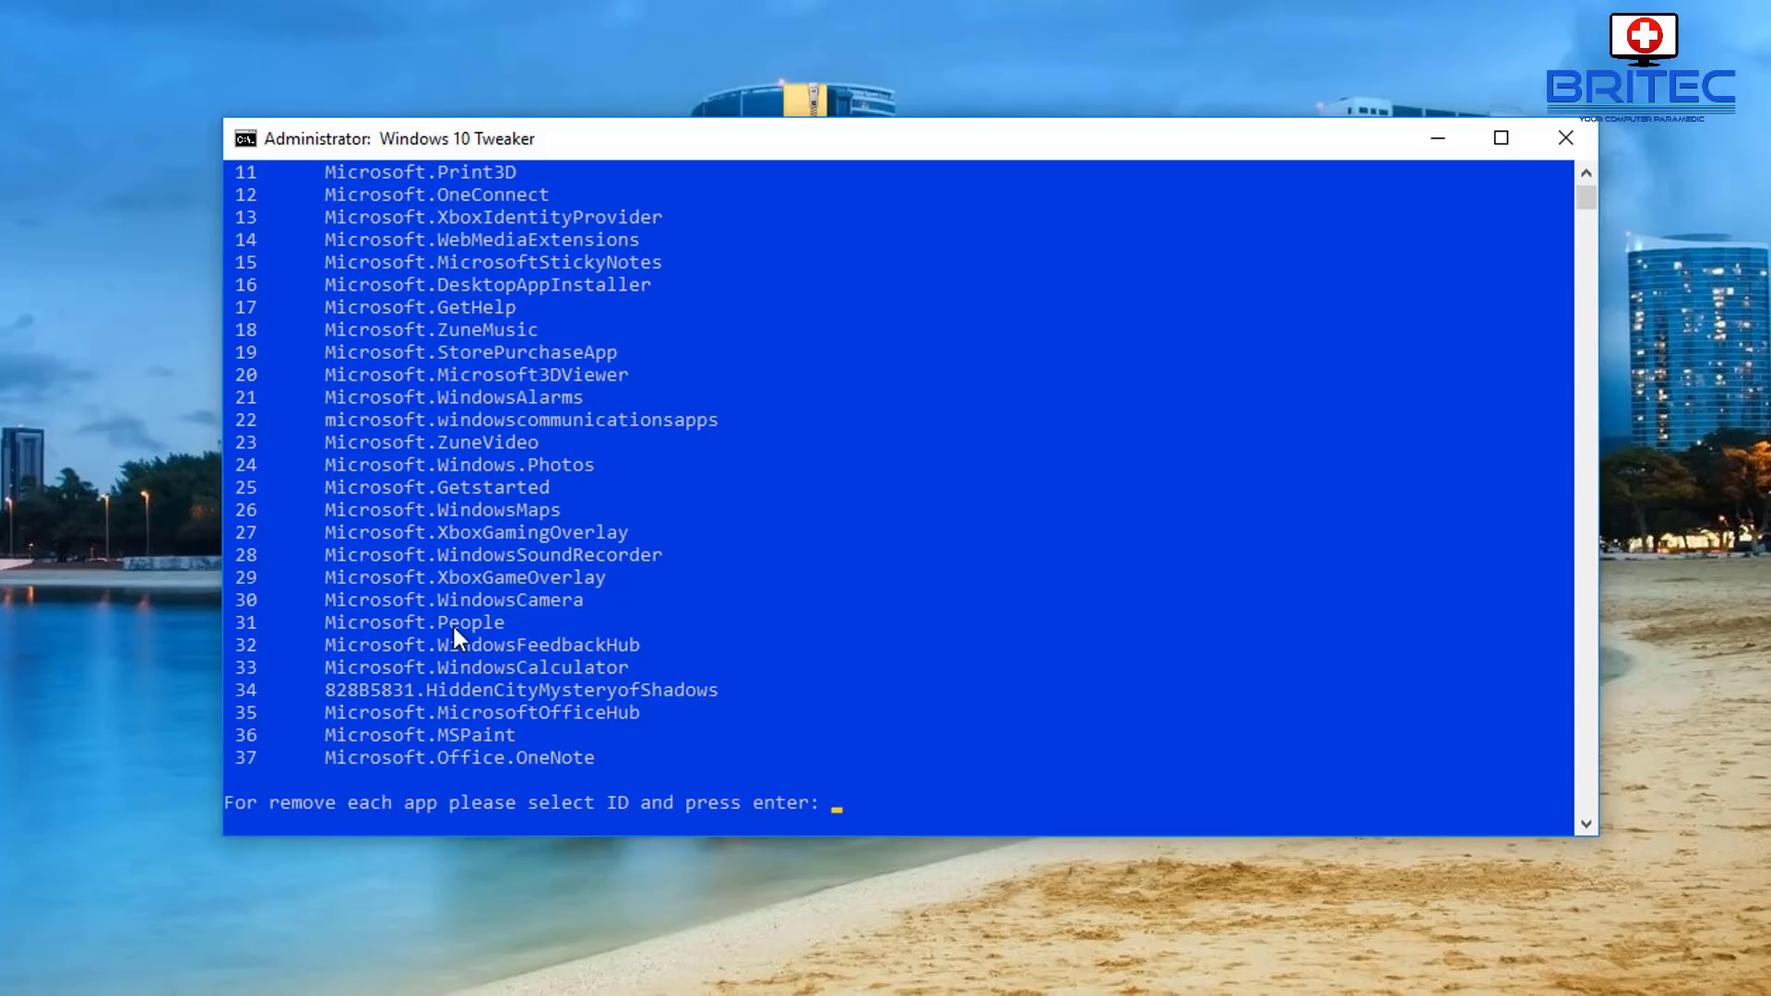
{"action": "type", "text": "31"}
{"action": "key", "text": "Return"}
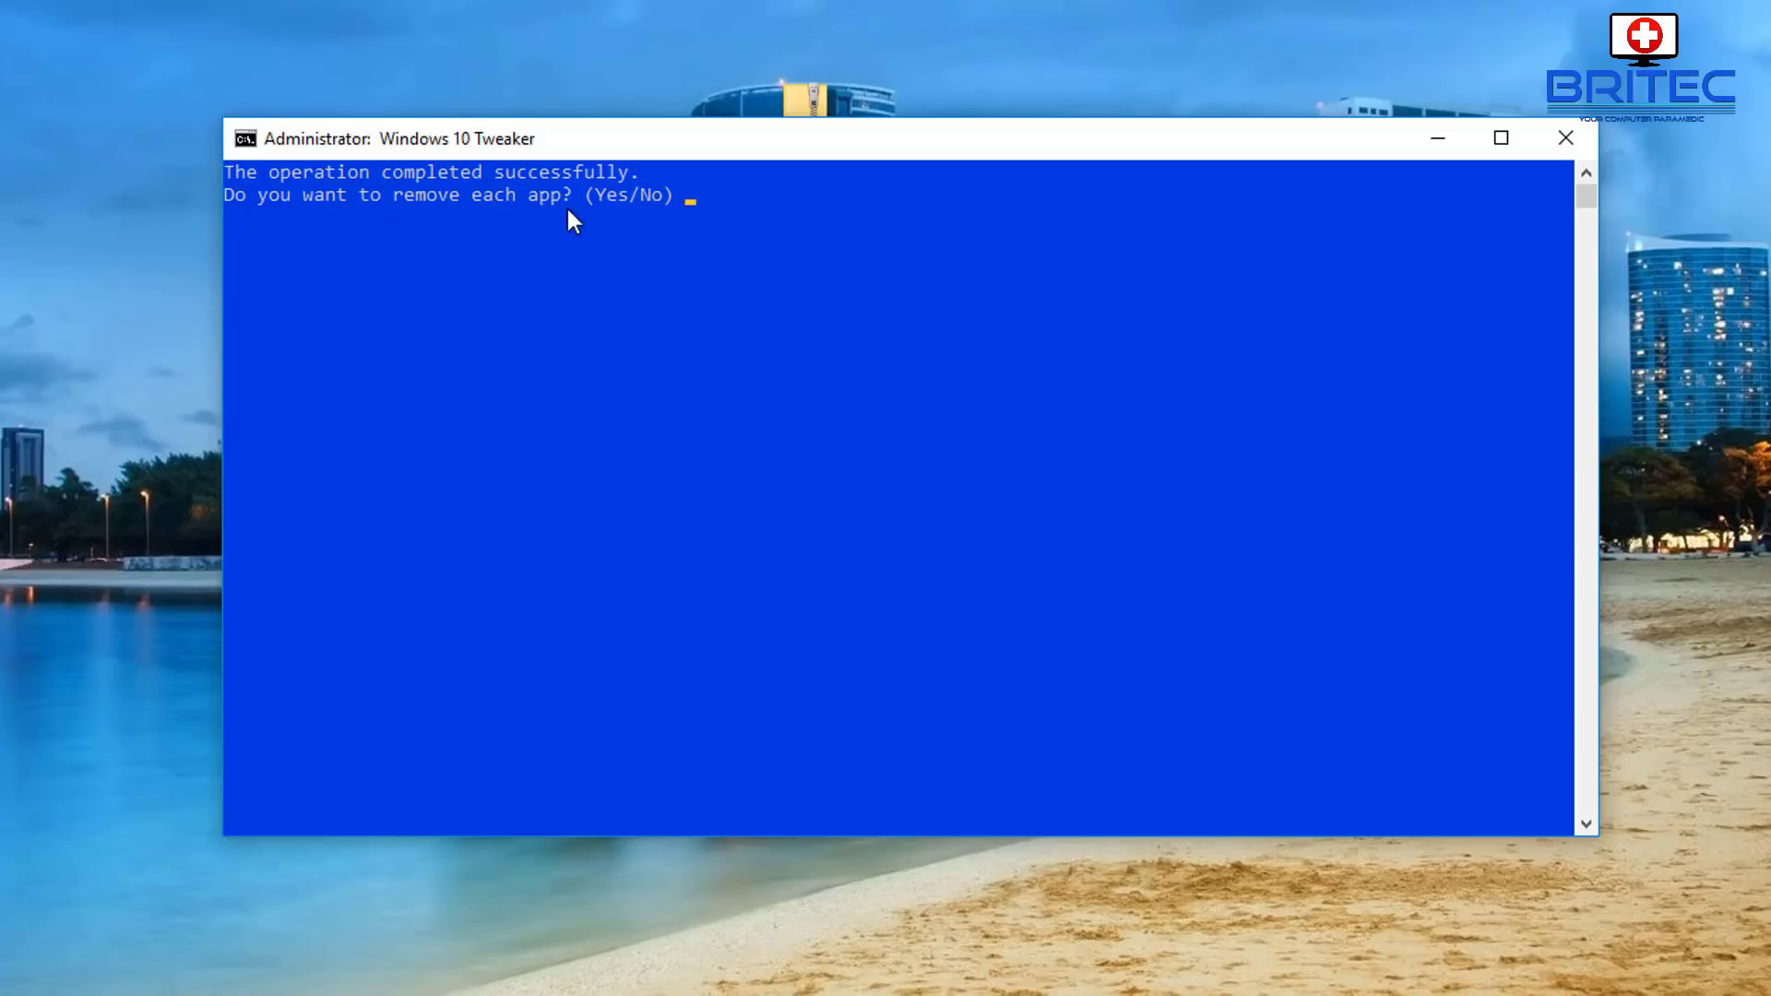
Continue removing individual apps and remove Microsoft.XboxGamingOverlay with ID 27.
{"action": "type", "text": "y"}
{"action": "key", "text": "Return"}
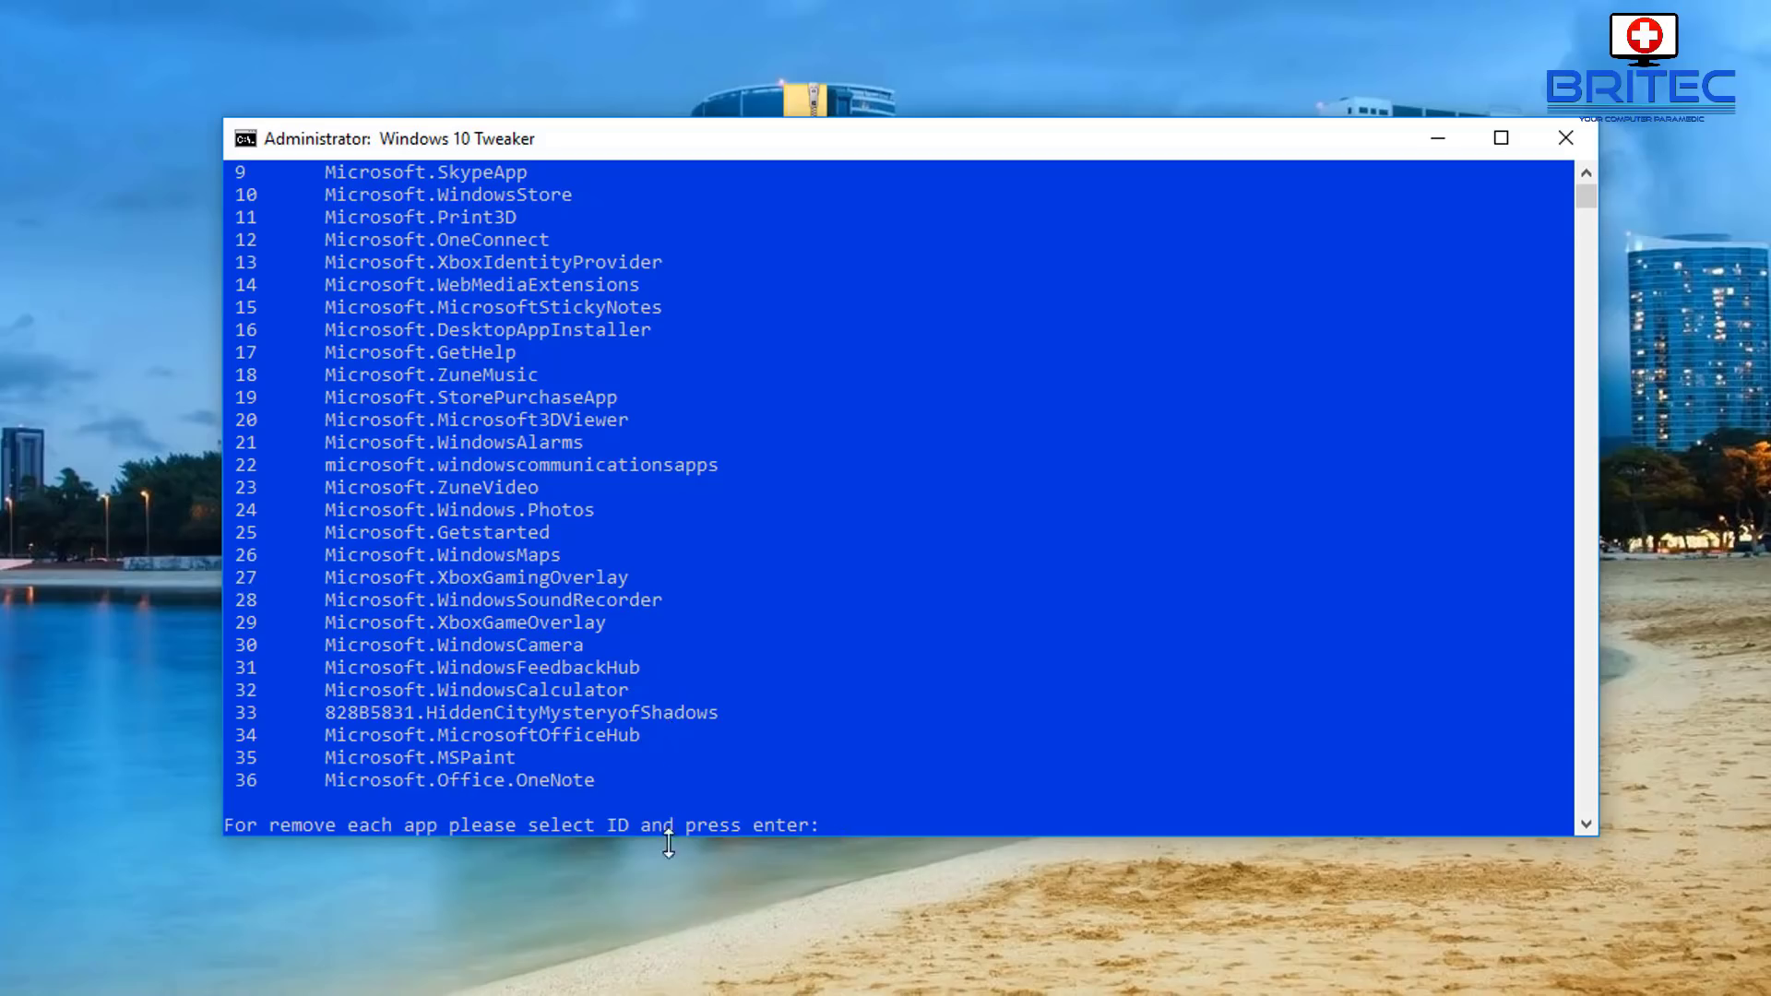
{"action": "type", "text": "27"}
{"action": "key", "text": "Return"}
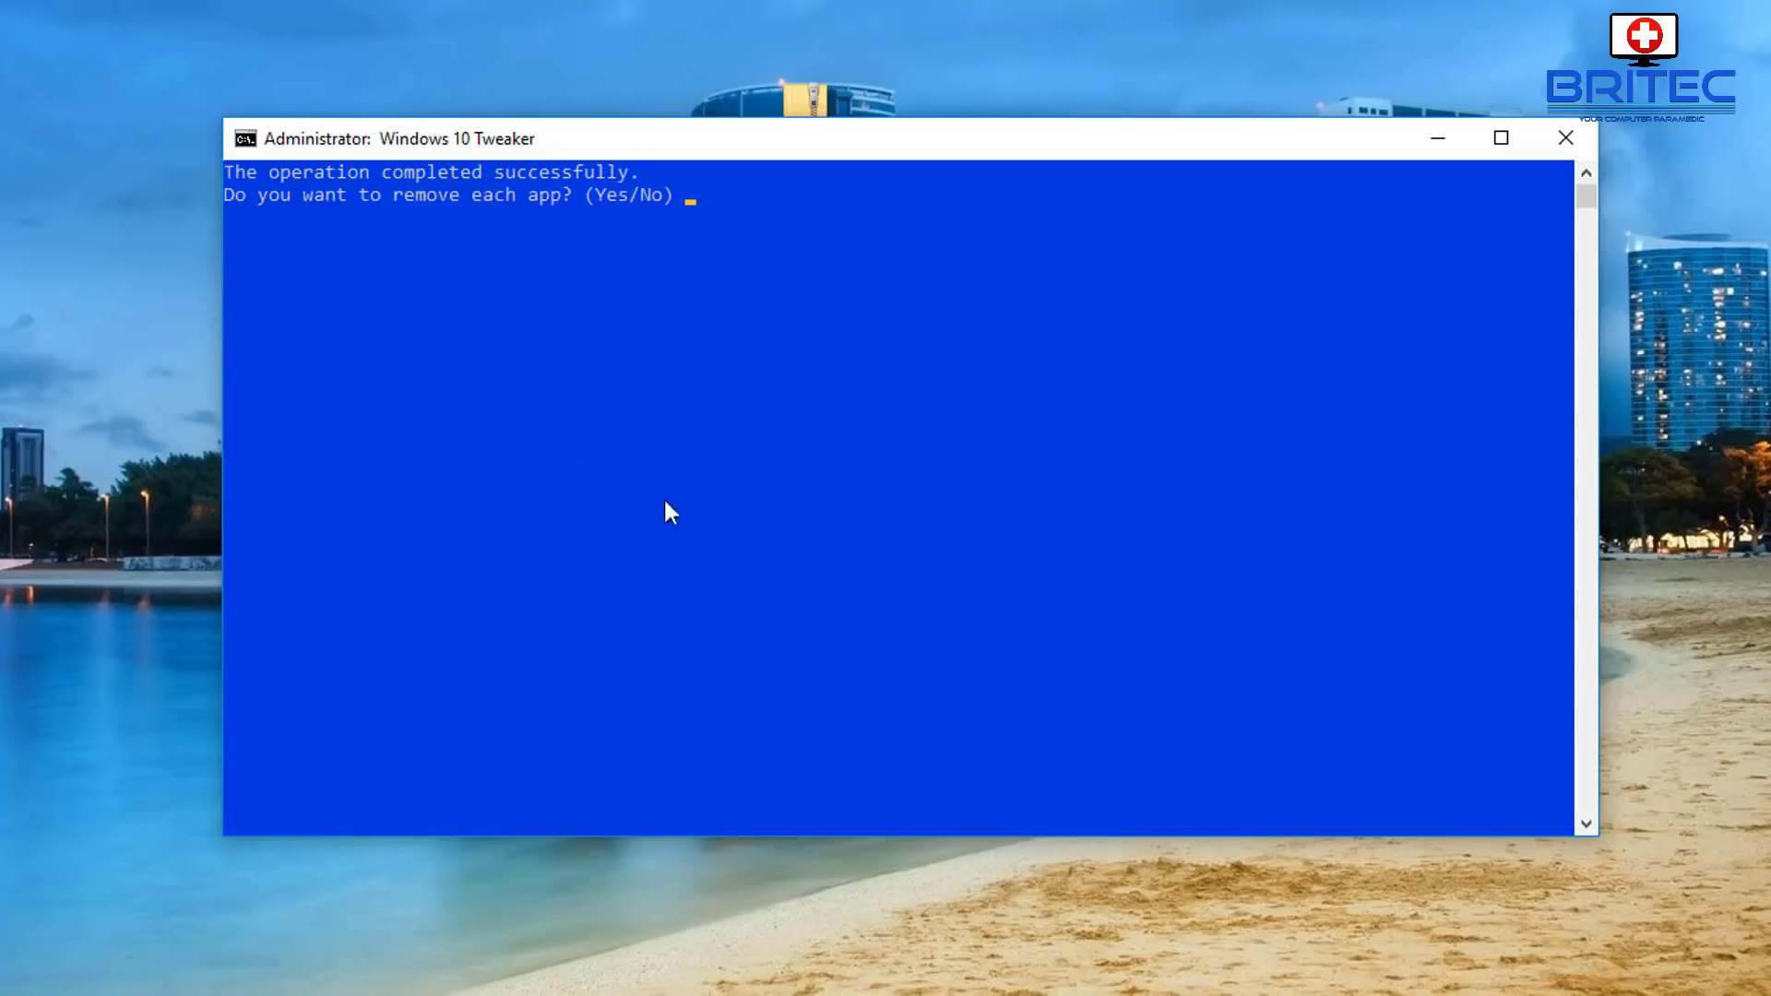
Return to the removal list and remove Microsoft.SkypeApp by entering ID 9.
{"action": "key", "text": "Return"}
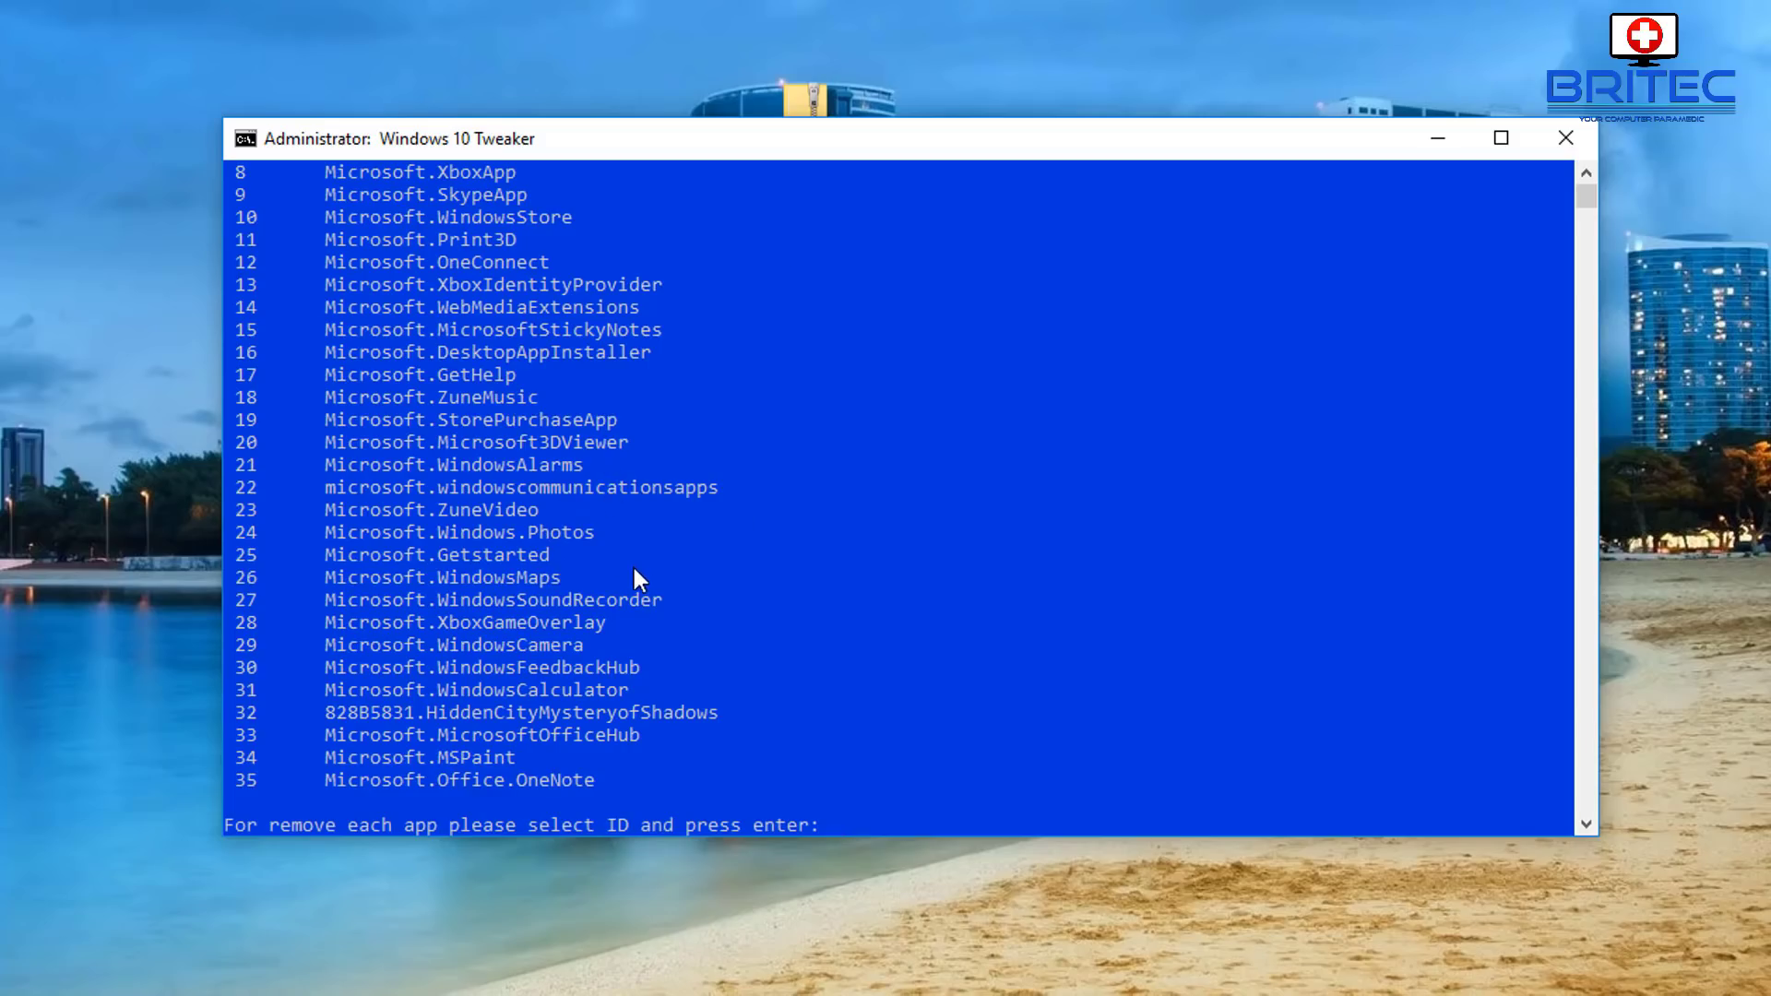
{"action": "scroll", "coordinate": [607, 590], "scroll_direction": "up", "scroll_amount": 2}
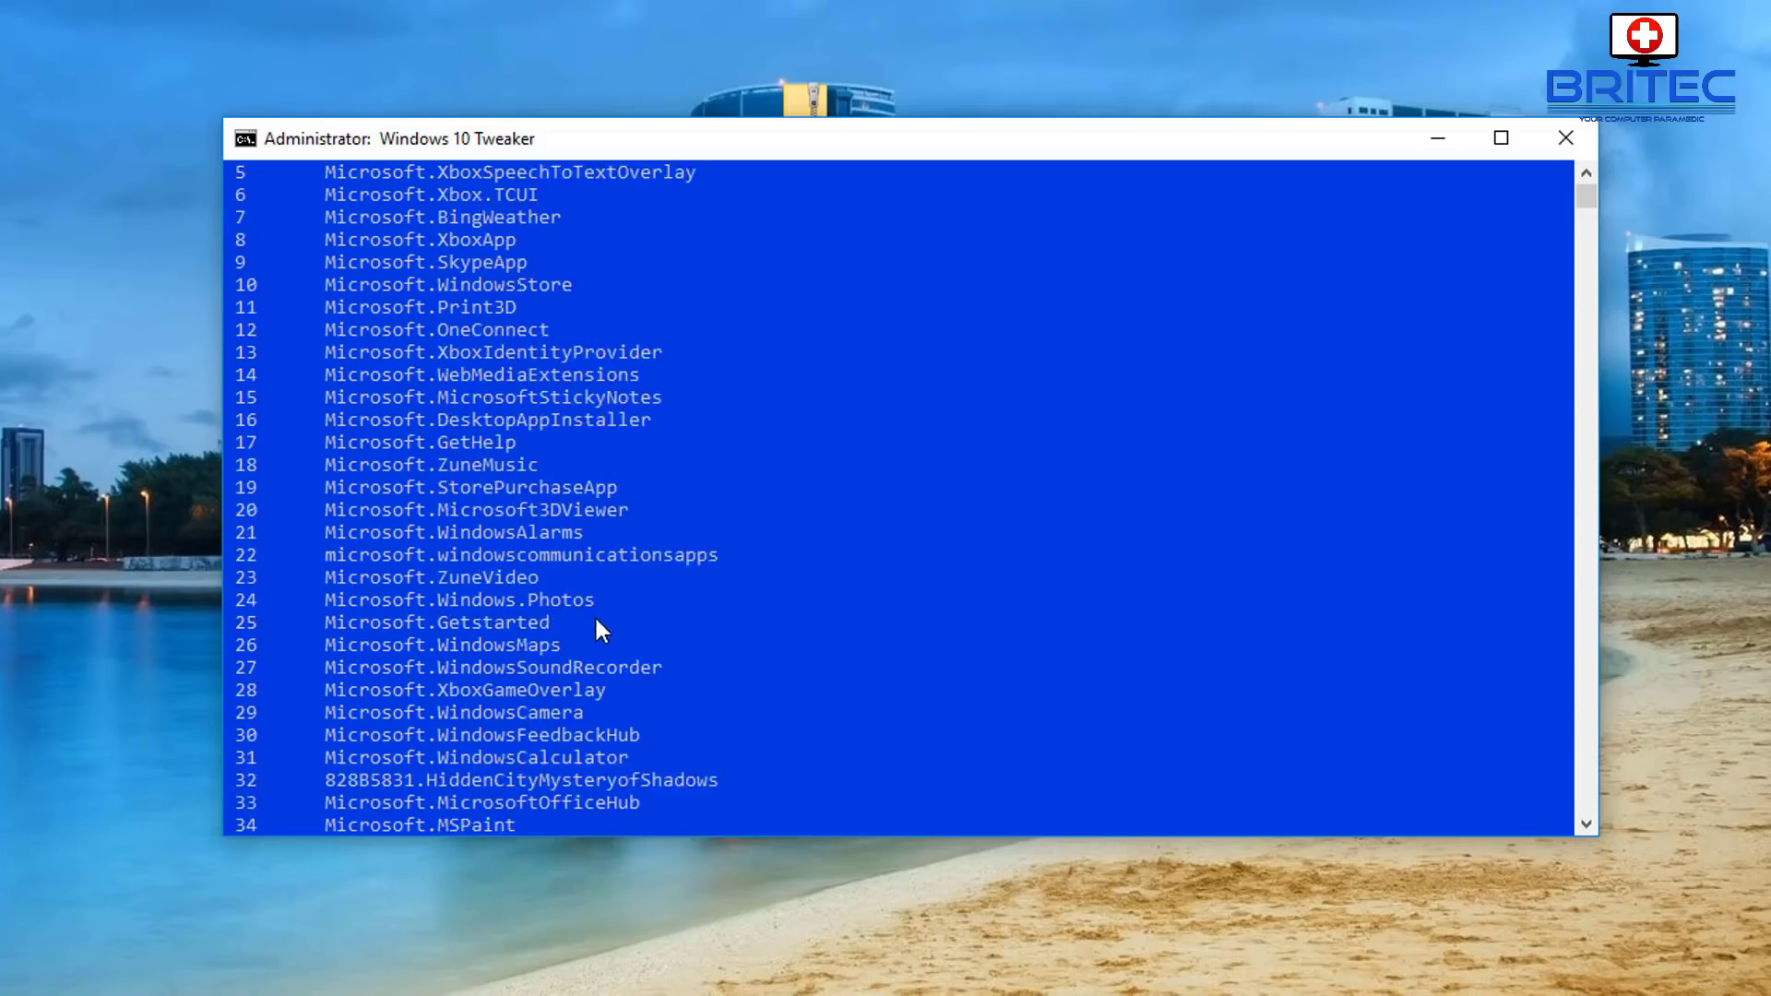
{"action": "scroll", "coordinate": [587, 634], "scroll_direction": "up", "scroll_amount": 1}
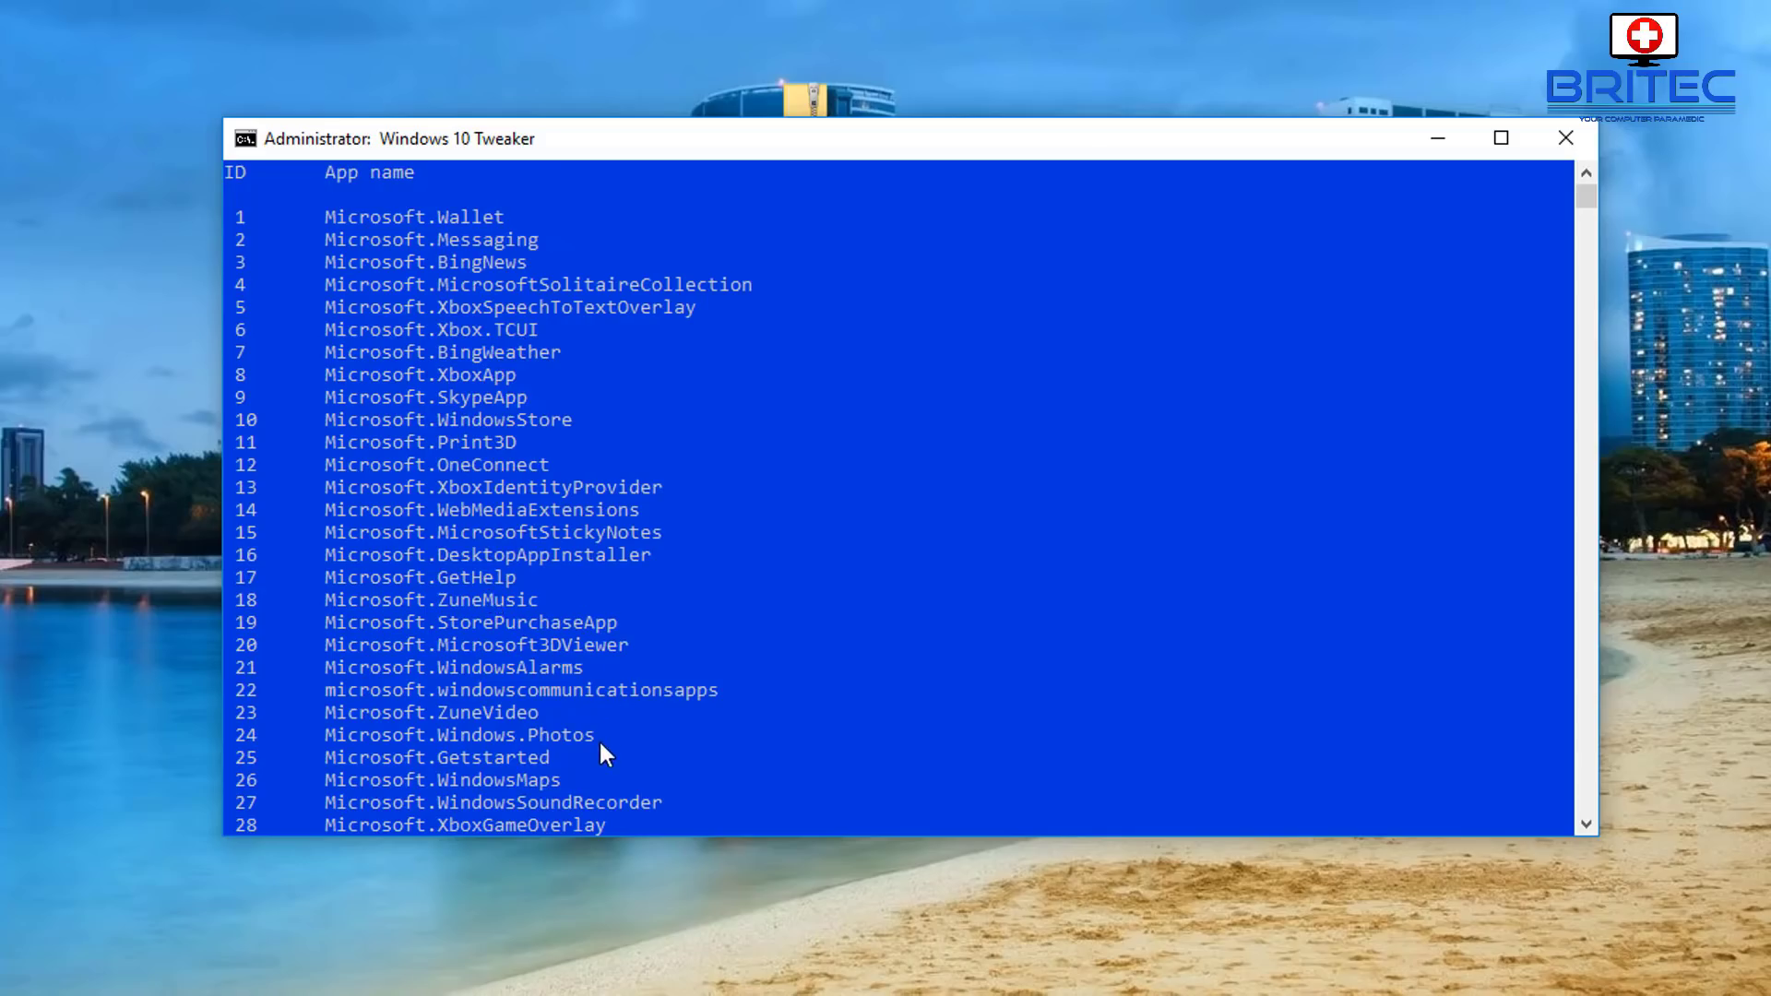
{"action": "type", "text": "9"}
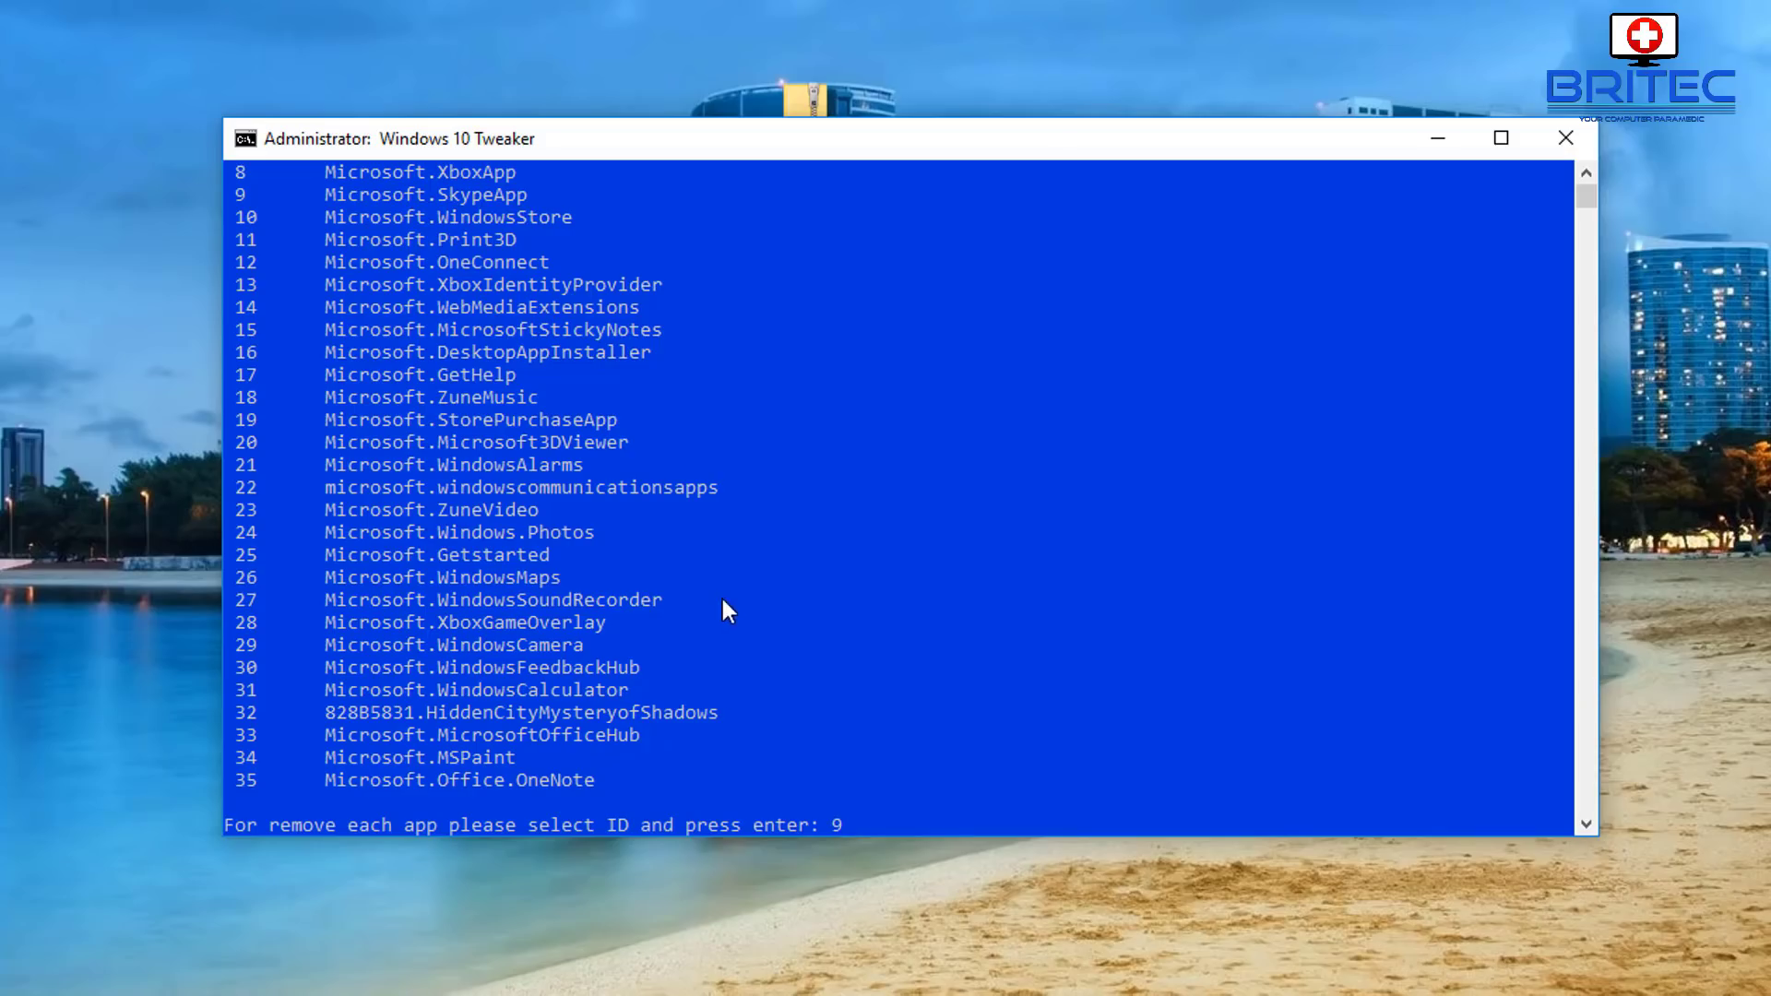
{"action": "key", "text": "Return"}
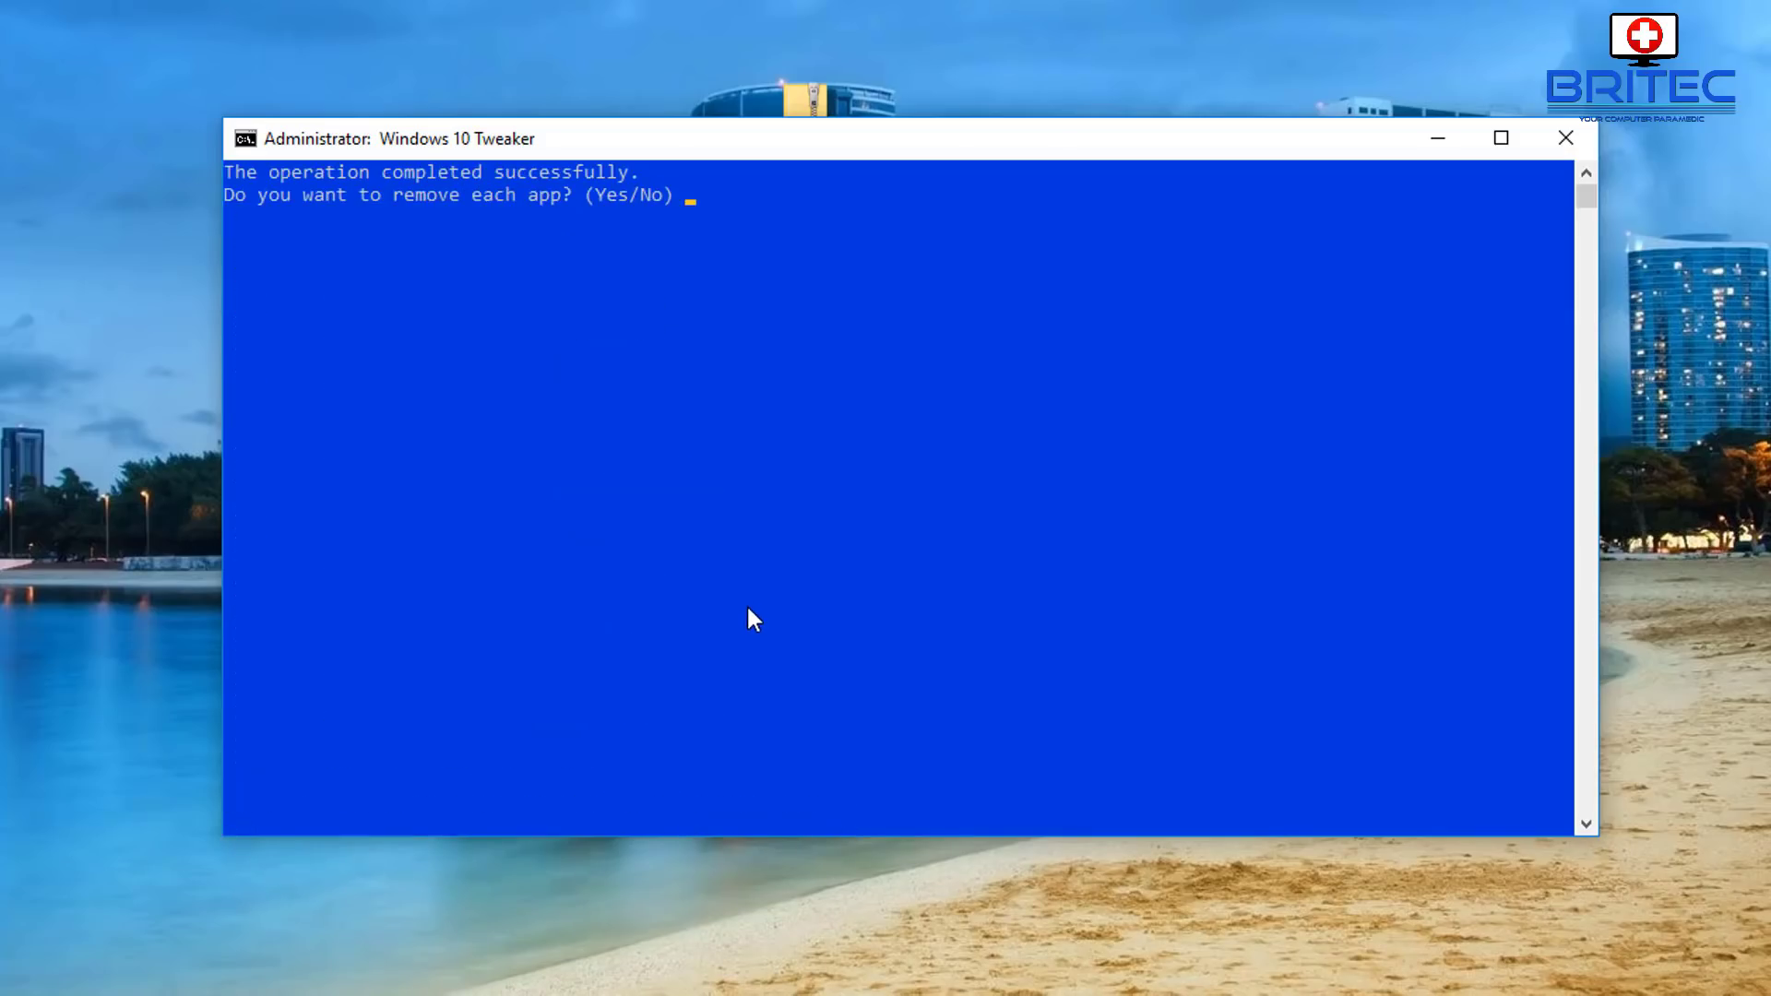
Bring up the removal list again and remove Microsoft.XboxApp by entering ID 8.
{"action": "type", "text": "n"}
{"action": "key", "text": "Return"}
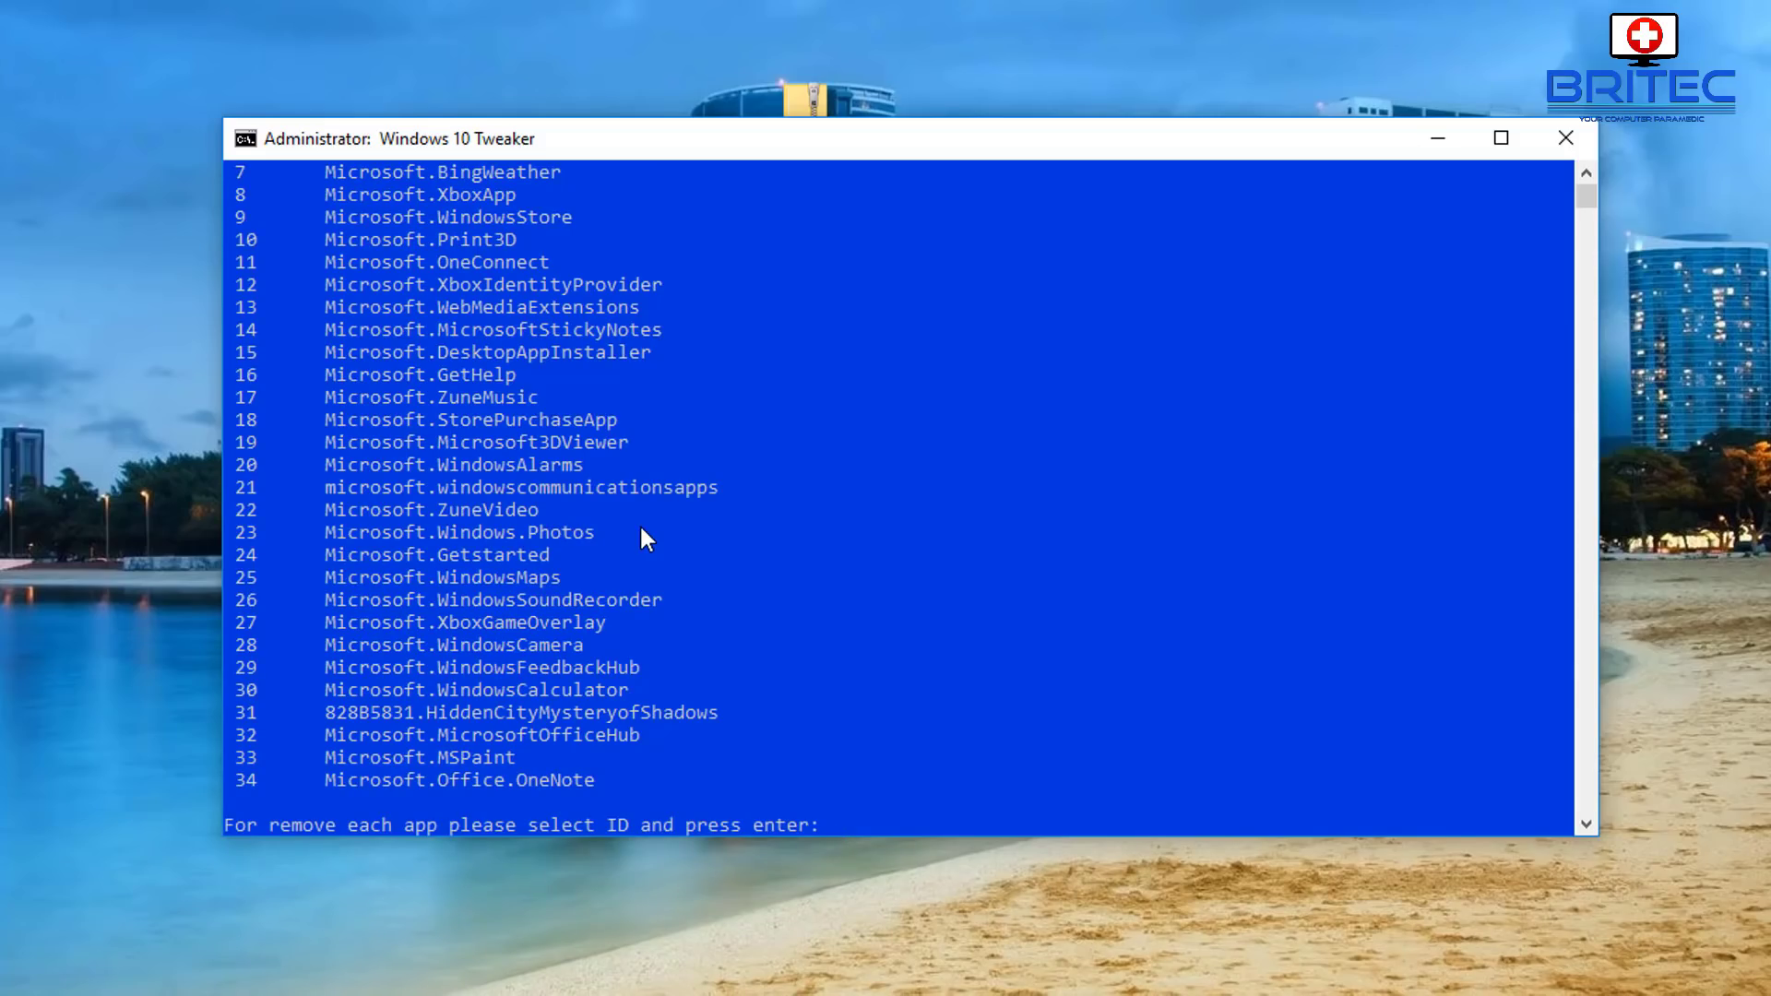
{"action": "type", "text": "8"}
{"action": "key", "text": "Return"}
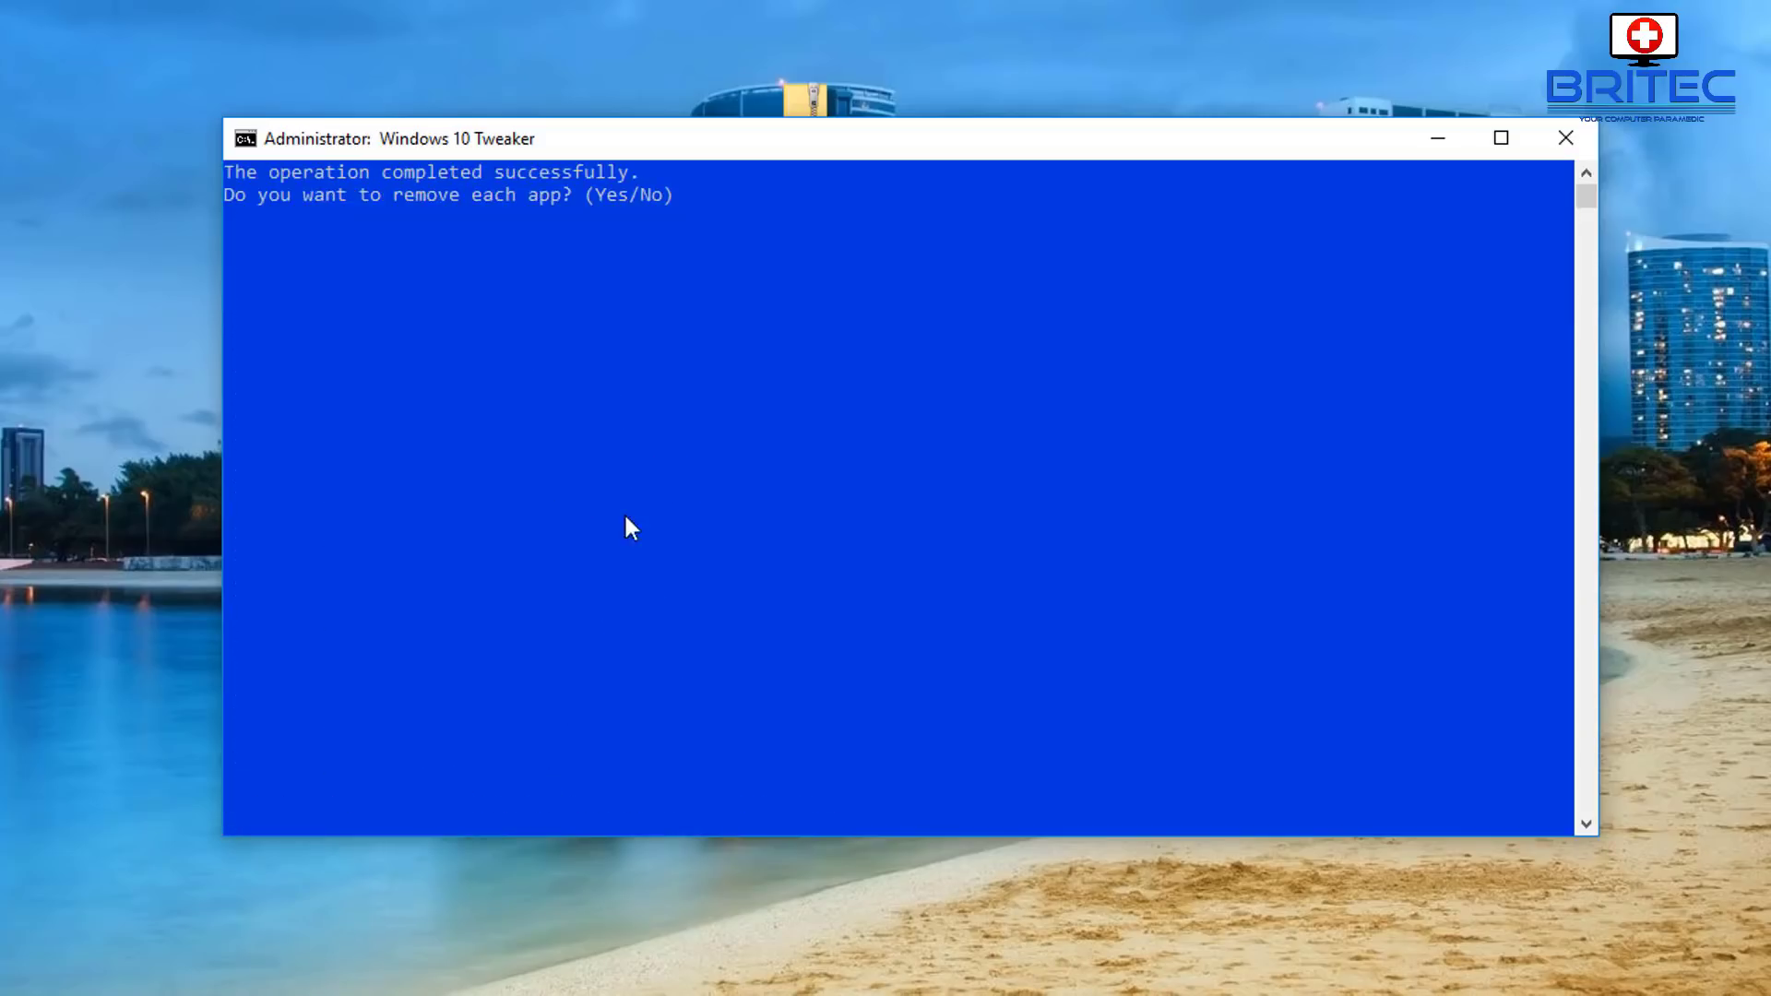
Agree to continue removing apps and review the full list of remaining app packages.
{"action": "type", "text": "y"}
{"action": "key", "text": "Return"}
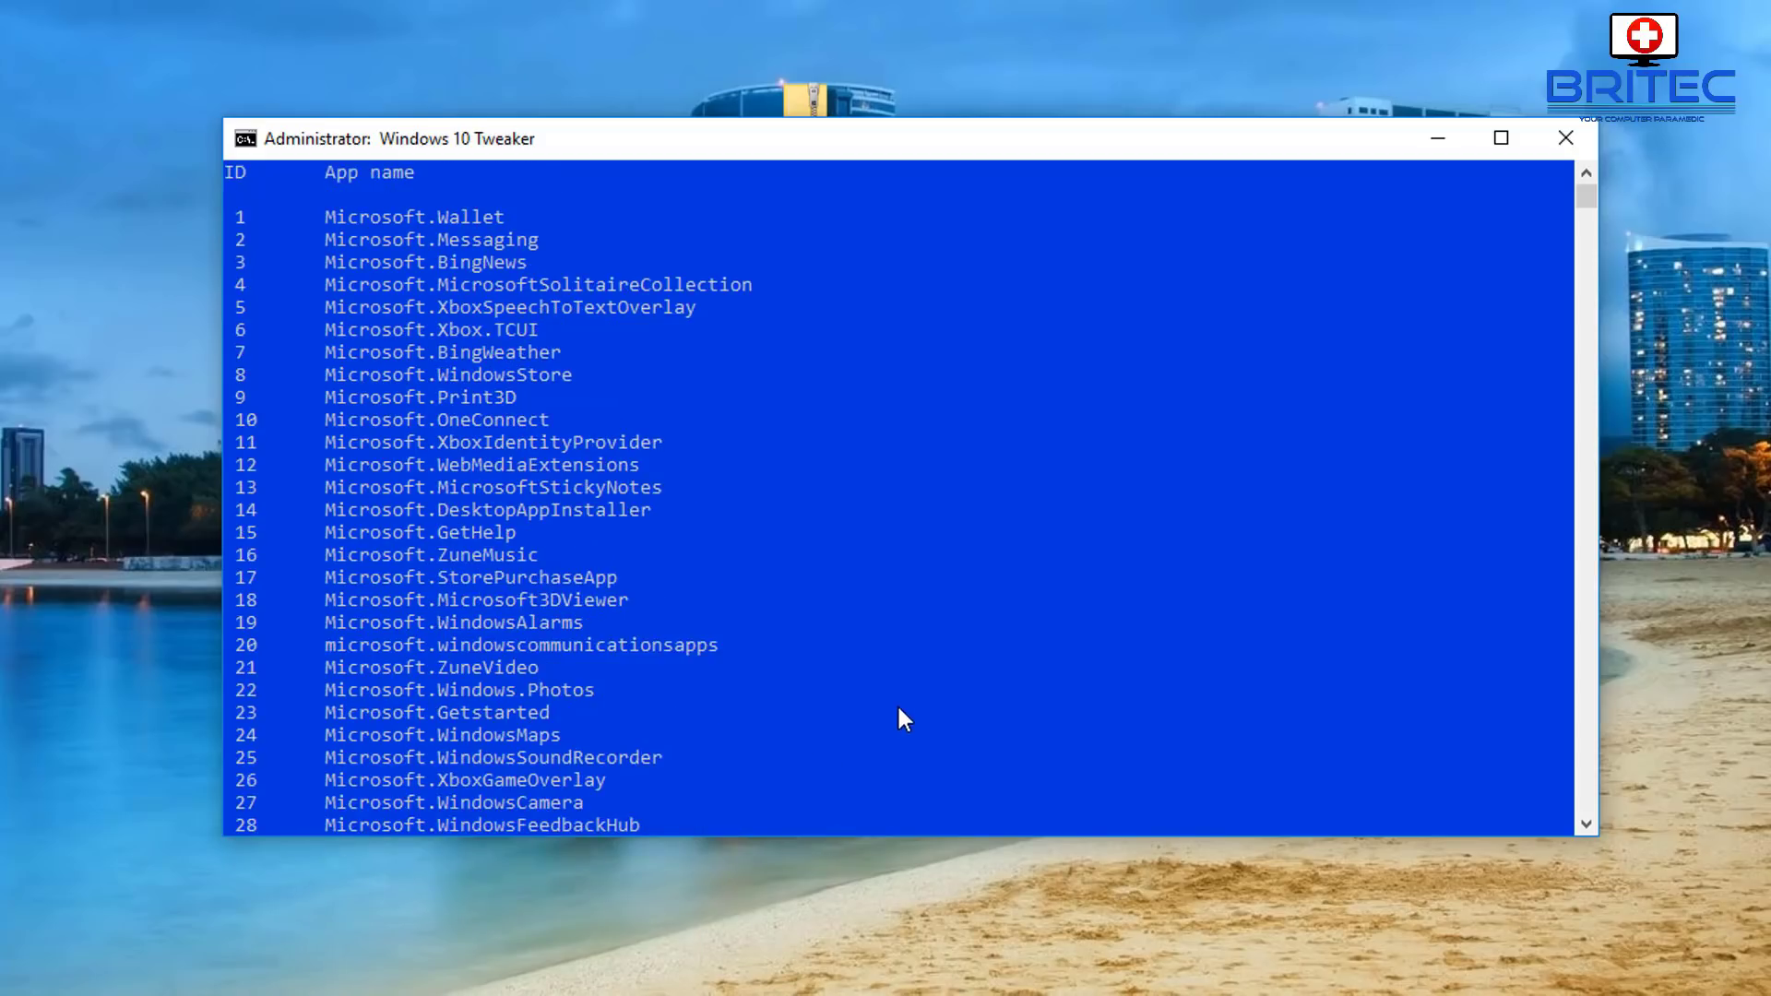
{"action": "scroll", "coordinate": [898, 706], "scroll_direction": "down", "scroll_amount": 7}
{"action": "scroll", "coordinate": [895, 715], "scroll_direction": "up", "scroll_amount": 2}
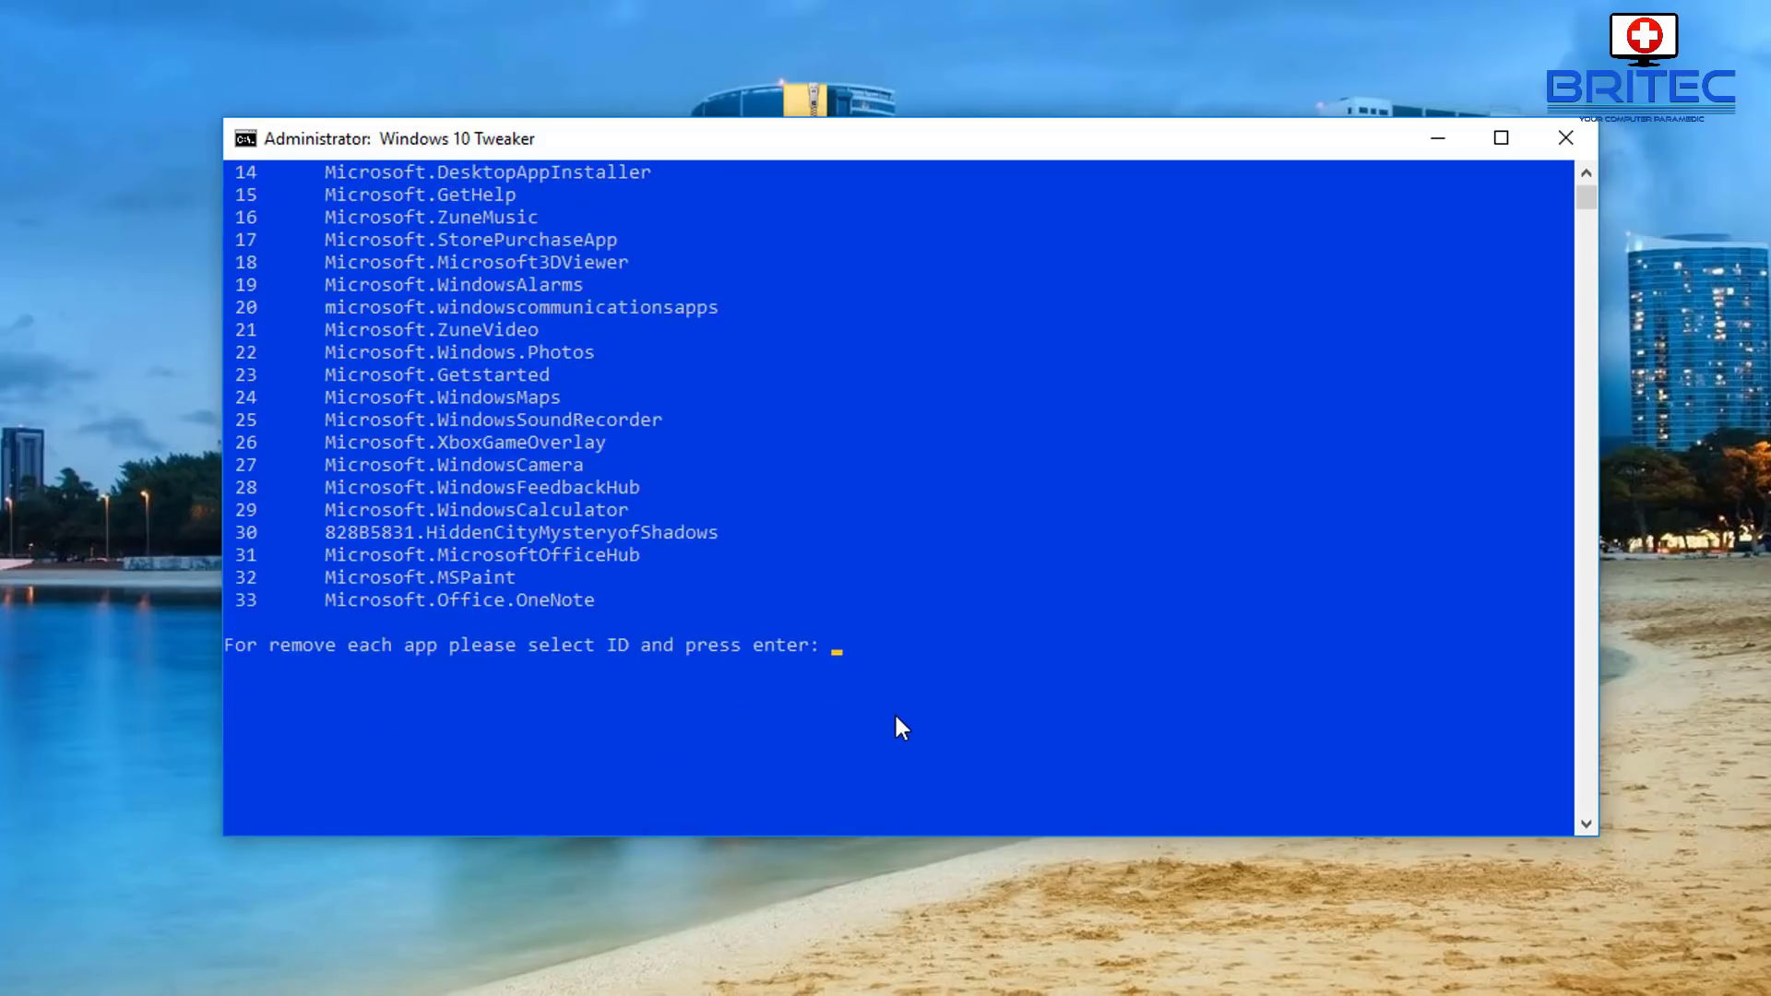
{"action": "scroll", "coordinate": [896, 717], "scroll_direction": "up", "scroll_amount": 5}
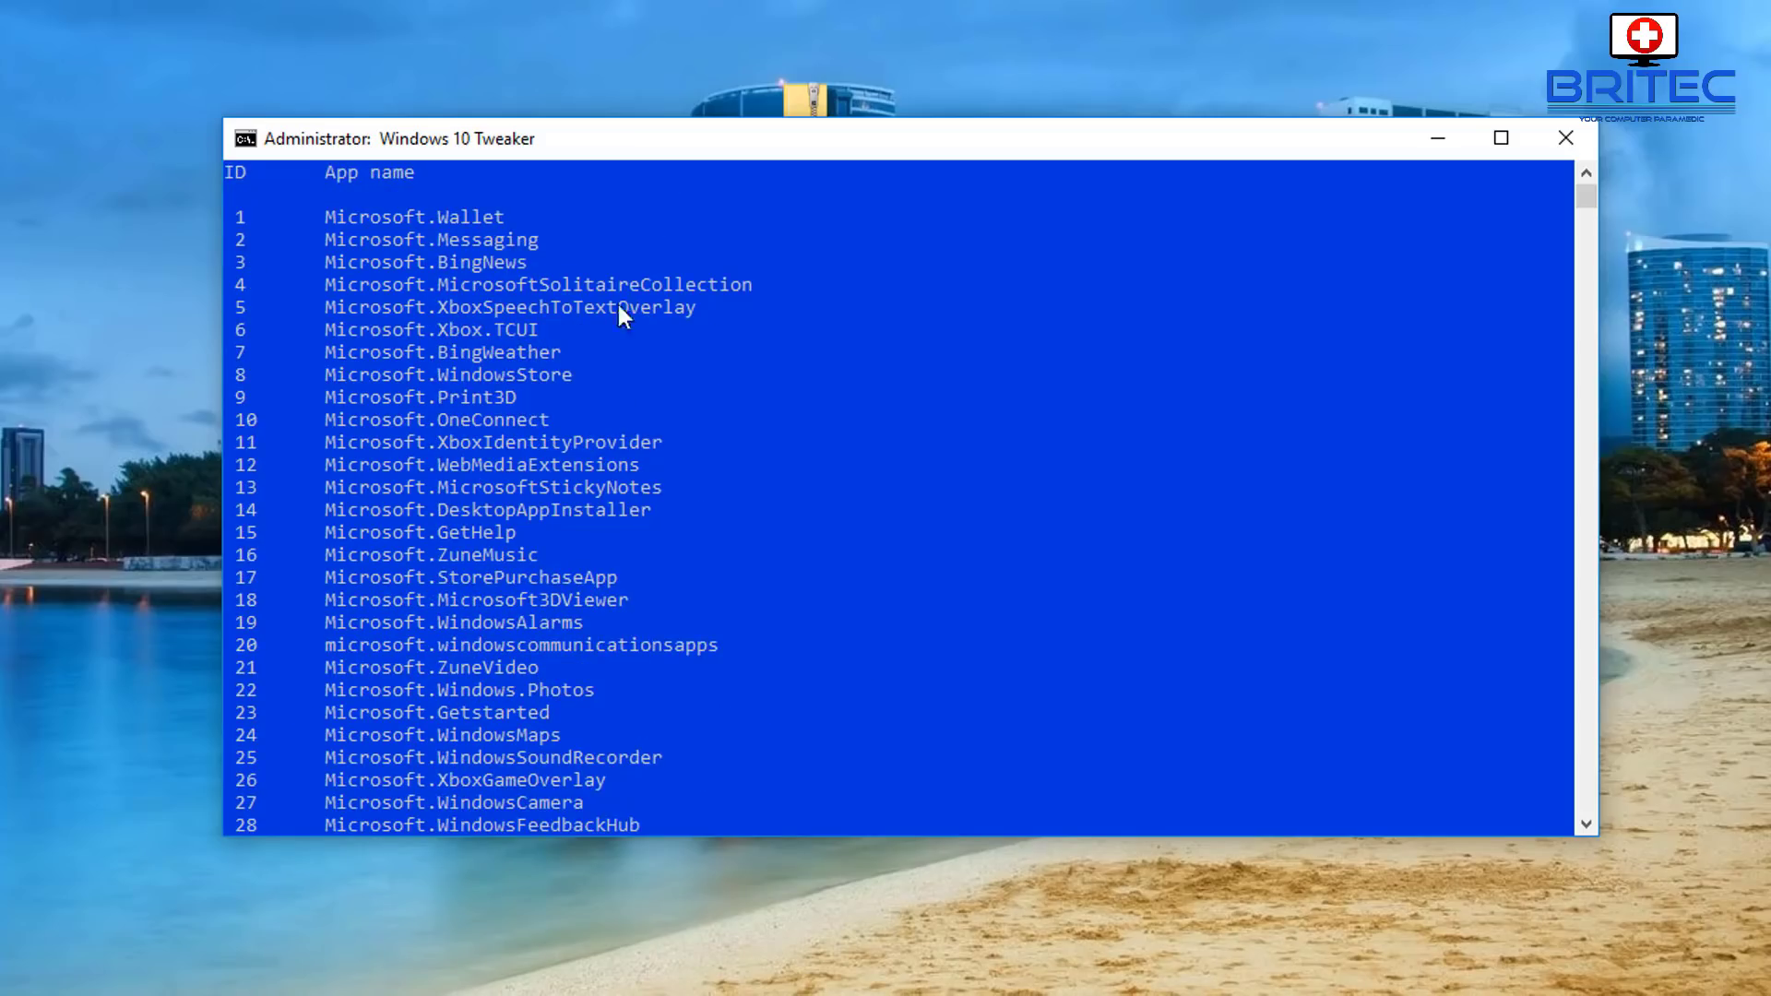
{"action": "scroll", "coordinate": [1181, 660], "scroll_direction": "down", "scroll_amount": 7}
{"action": "scroll", "coordinate": [652, 711], "scroll_direction": "up", "scroll_amount": 8}
Close the tweaker console and reopen the inner folder of the extracted Windows 10 Tweaker folder.
{"action": "left_click", "coordinate": [1567, 139]}
{"action": "double_click", "coordinate": [806, 119]}
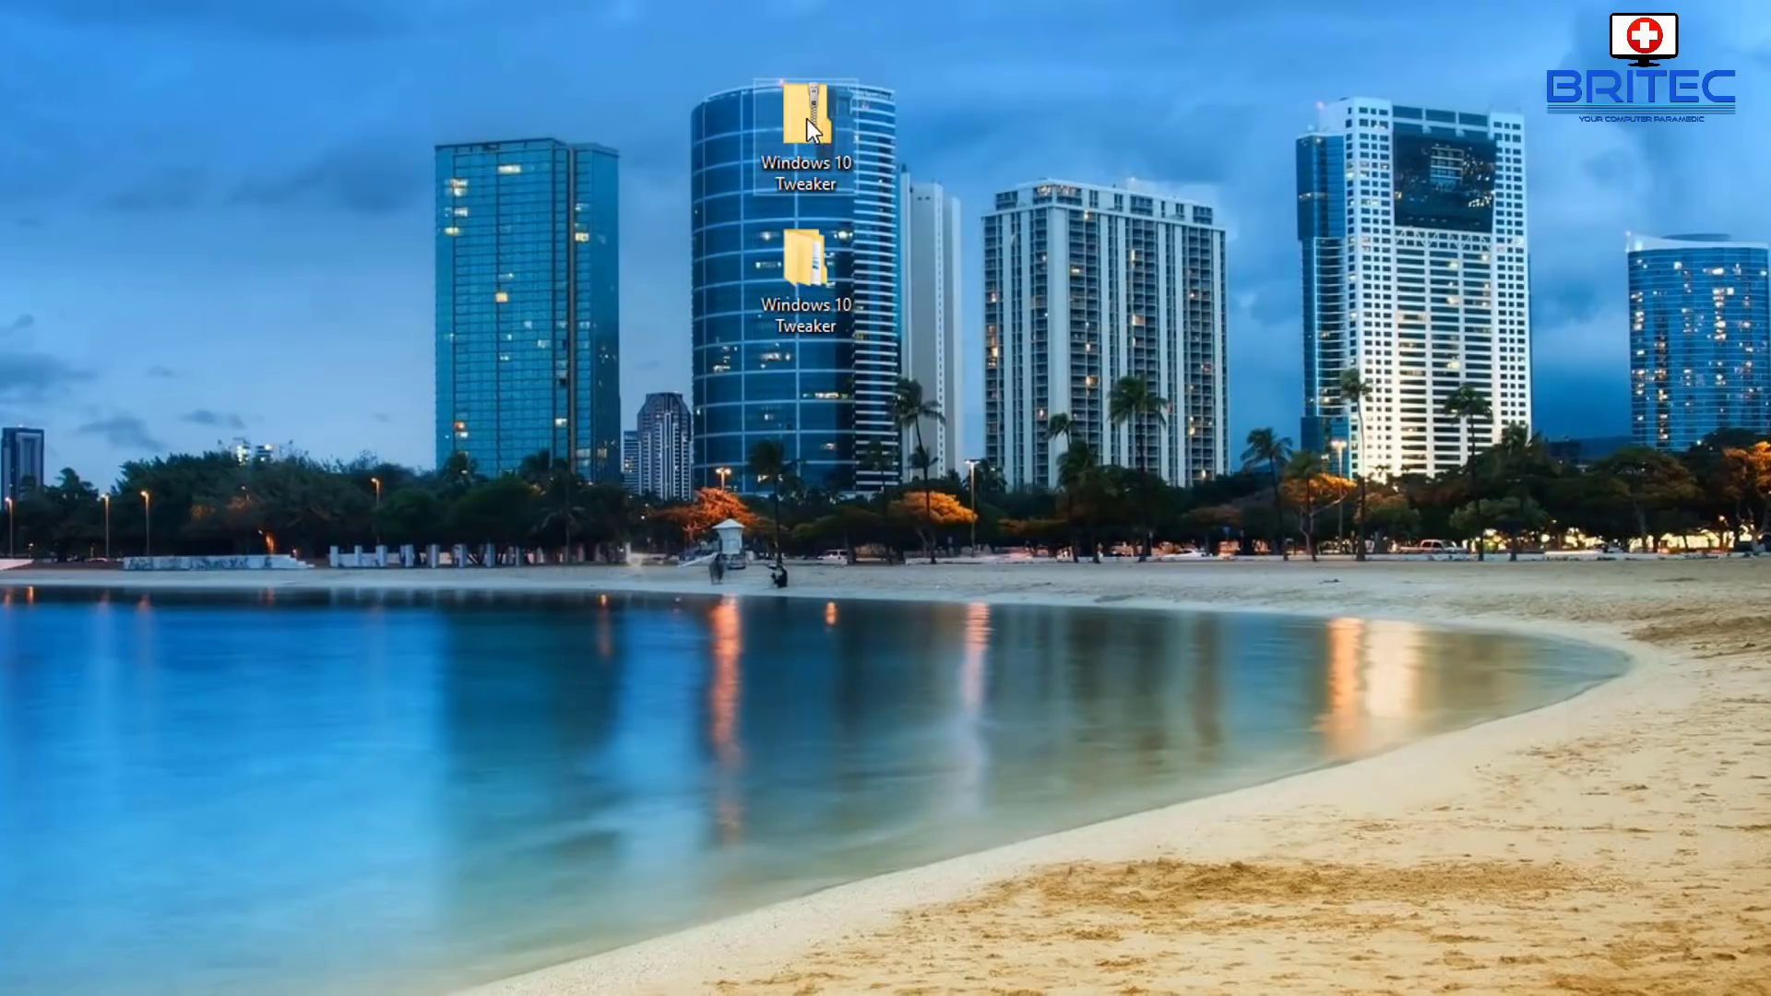
{"action": "left_click", "coordinate": [1709, 259]}
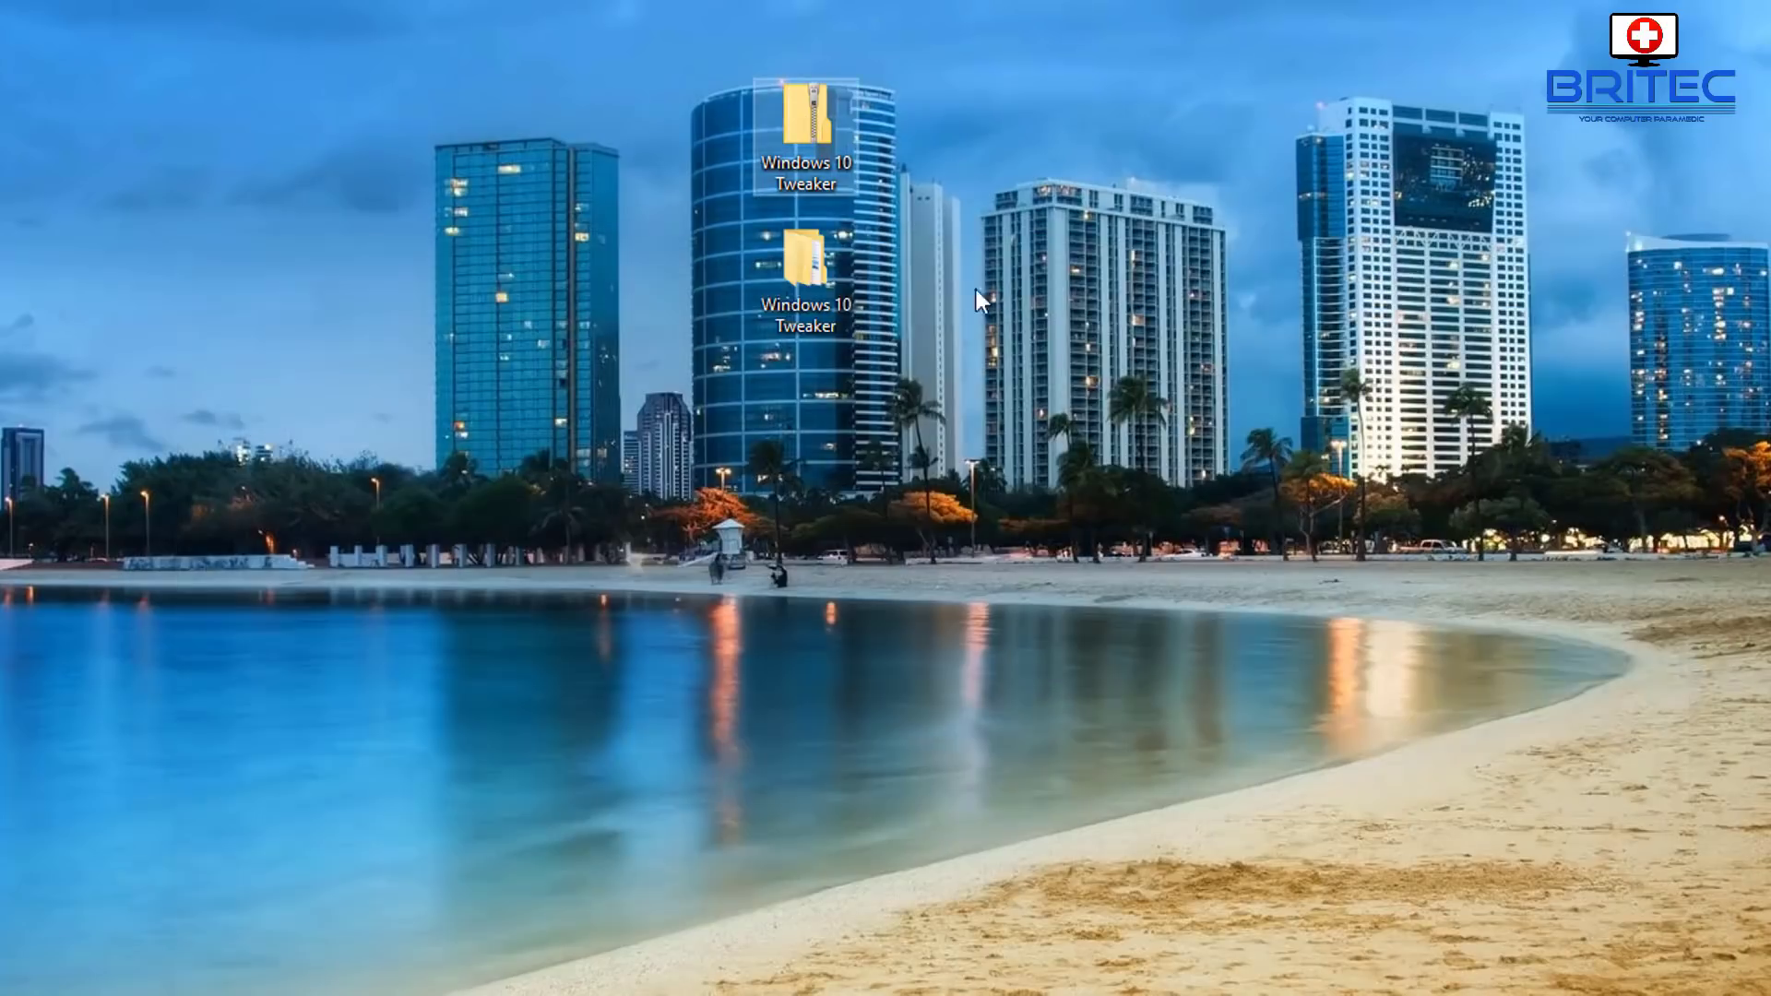
{"action": "double_click", "coordinate": [823, 276]}
{"action": "left_click_drag", "start_coordinate": [655, 290], "coordinate": [584, 251]}
{"action": "double_click", "coordinate": [471, 395]}
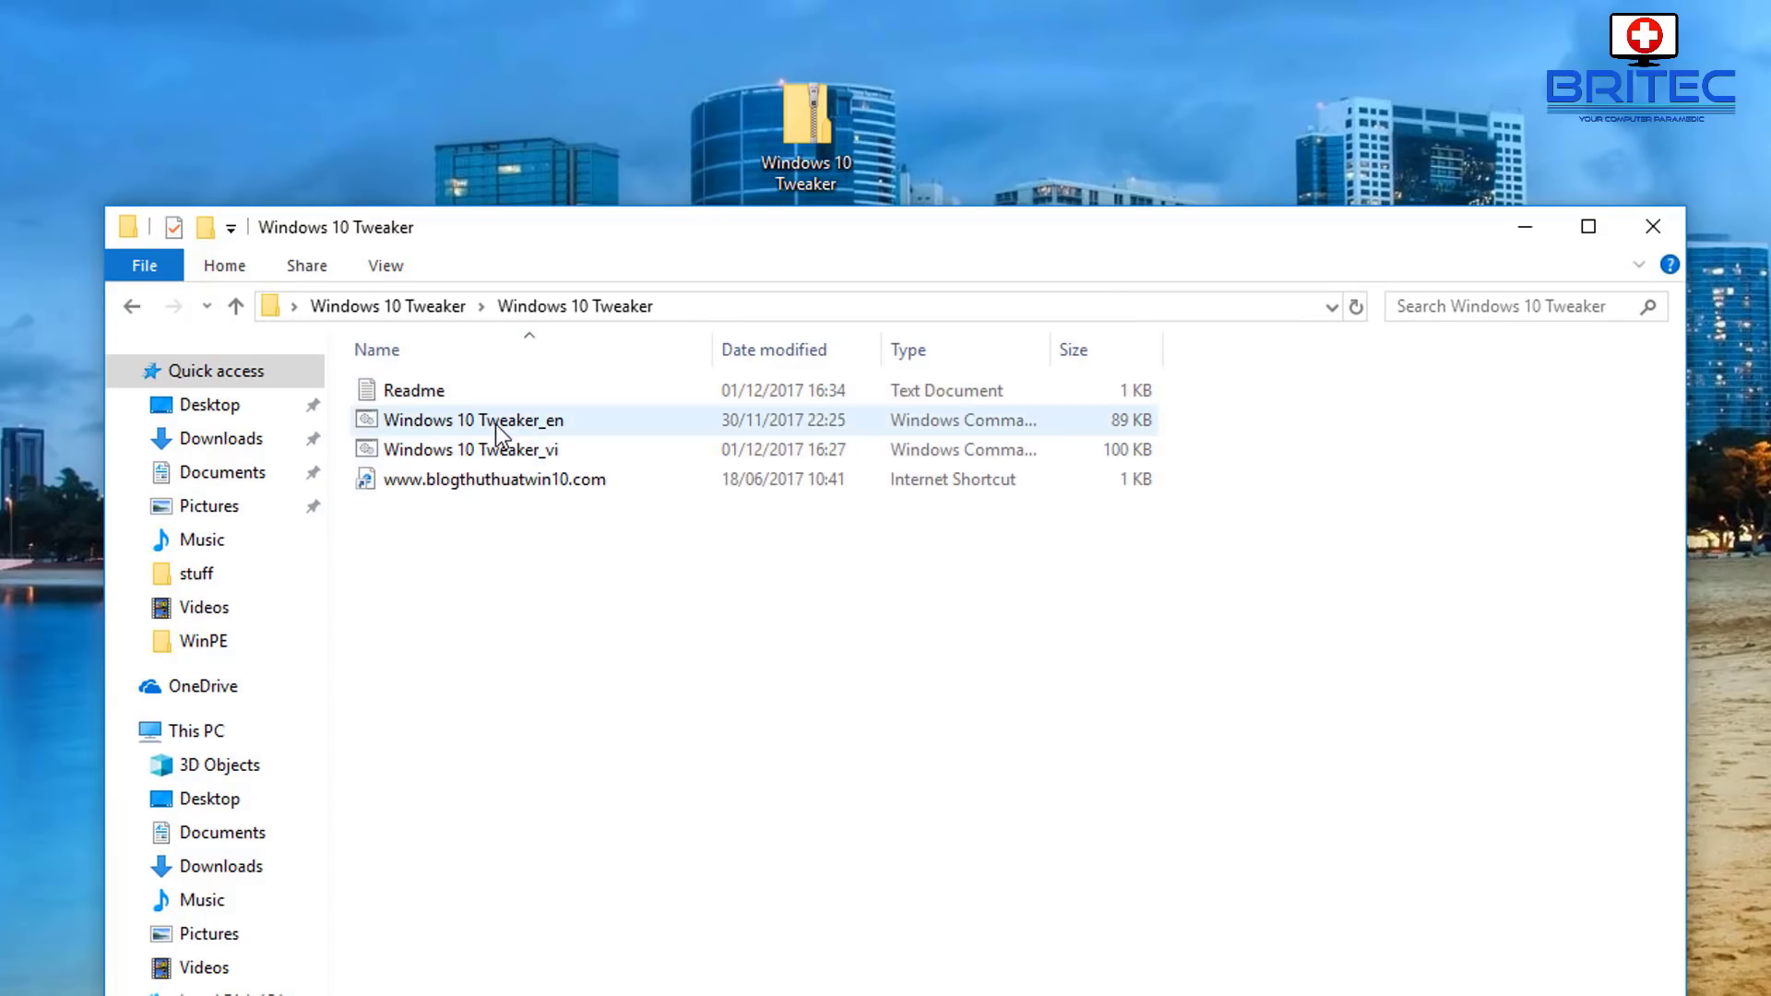
Relaunch Windows 10 Tweaker_en with administrator rights and approve the elevation request.
{"action": "right_click", "coordinate": [496, 423]}
{"action": "left_click", "coordinate": [617, 542]}
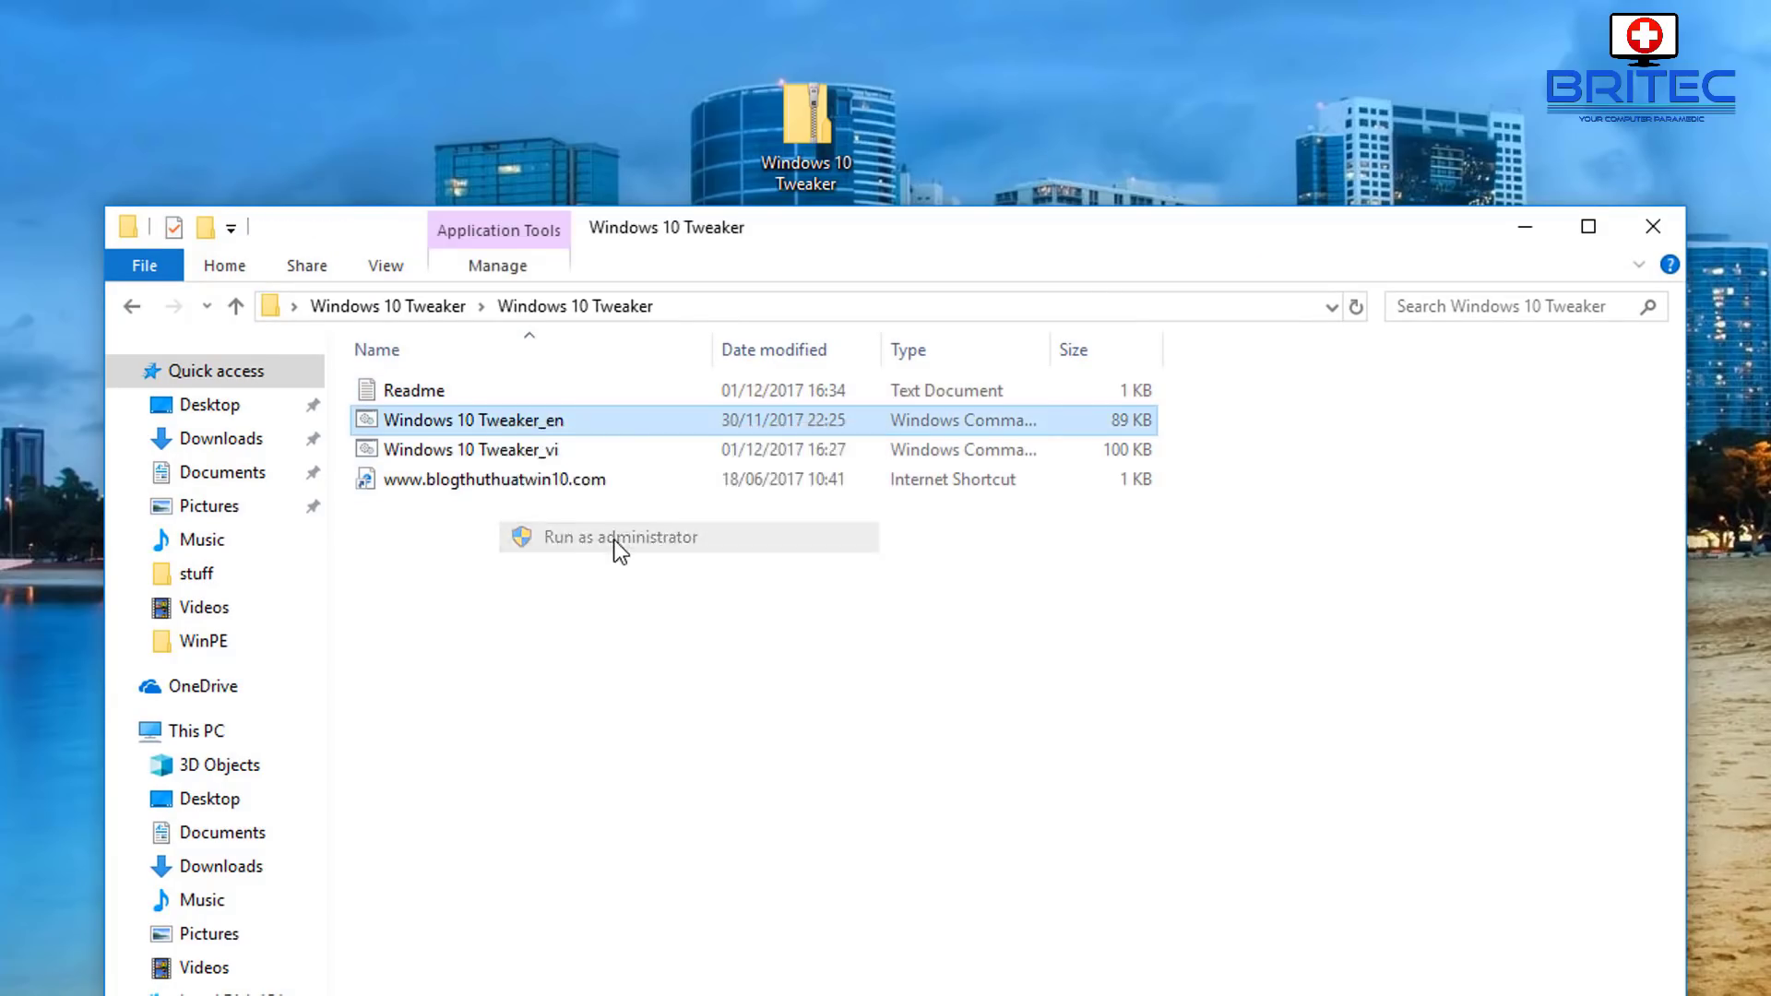
{"action": "left_click", "coordinate": [720, 699]}
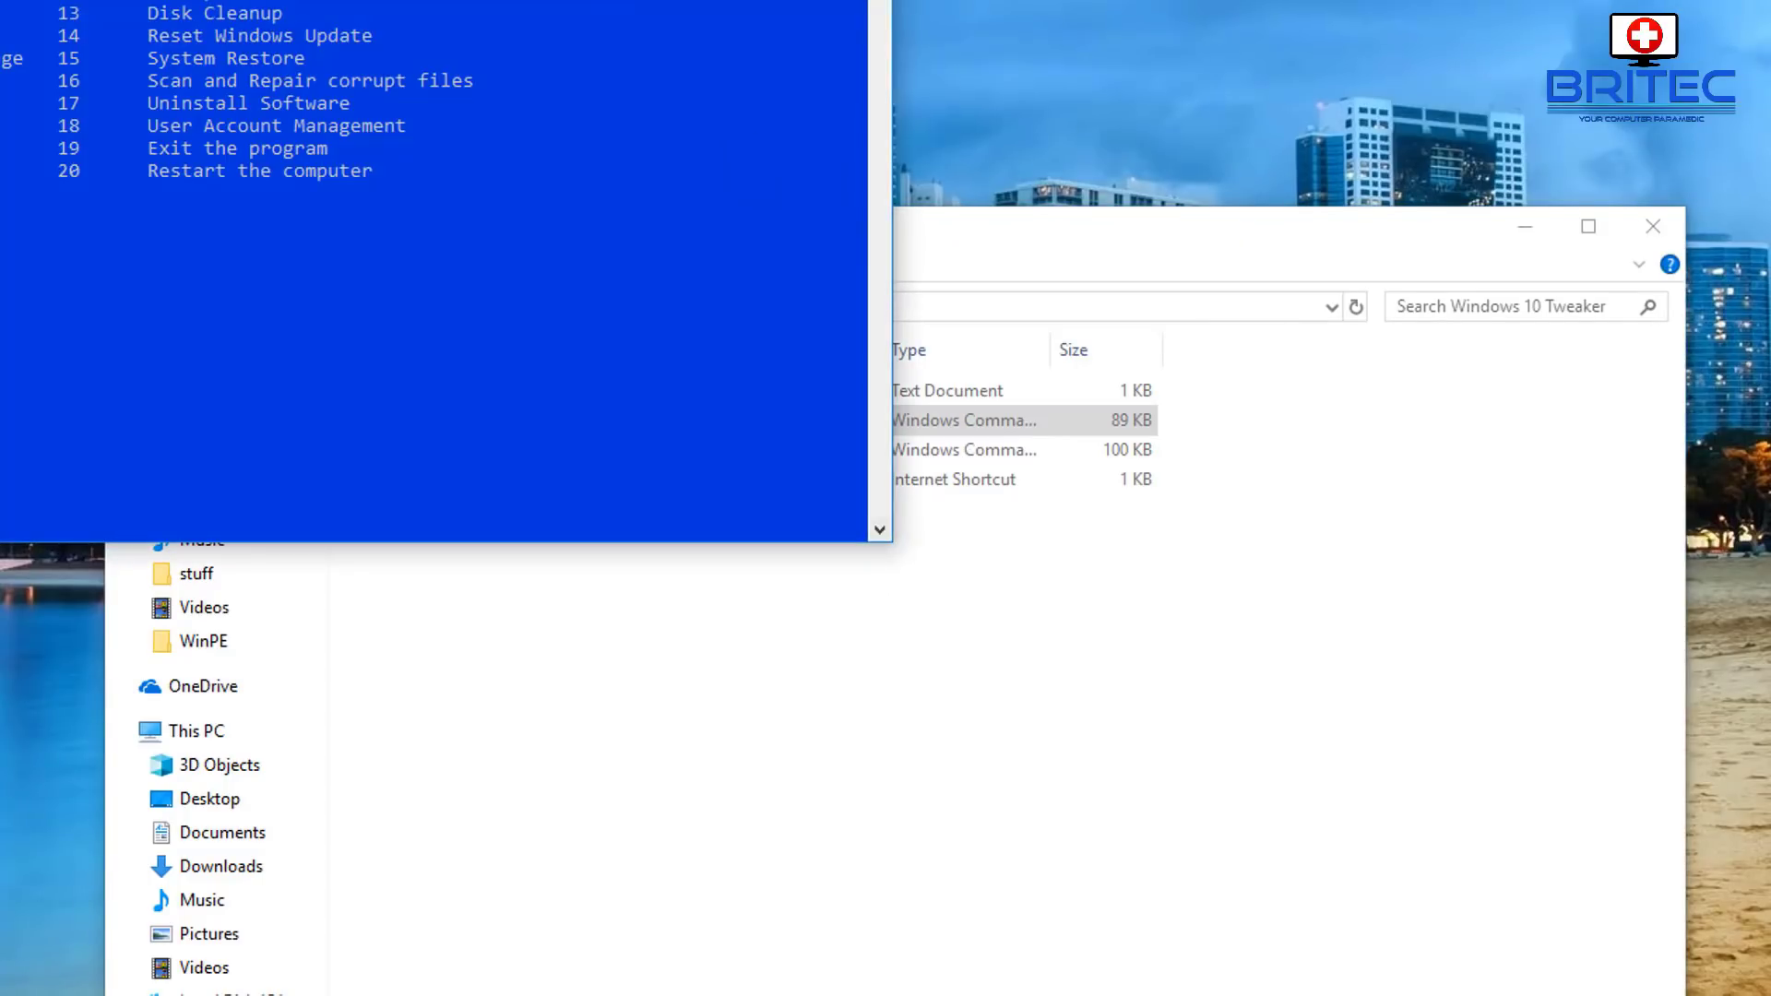
Minimize the folder window and run Get-AppxPackage, option 1, for all users to list the app packages.
{"action": "left_click", "coordinate": [1517, 232]}
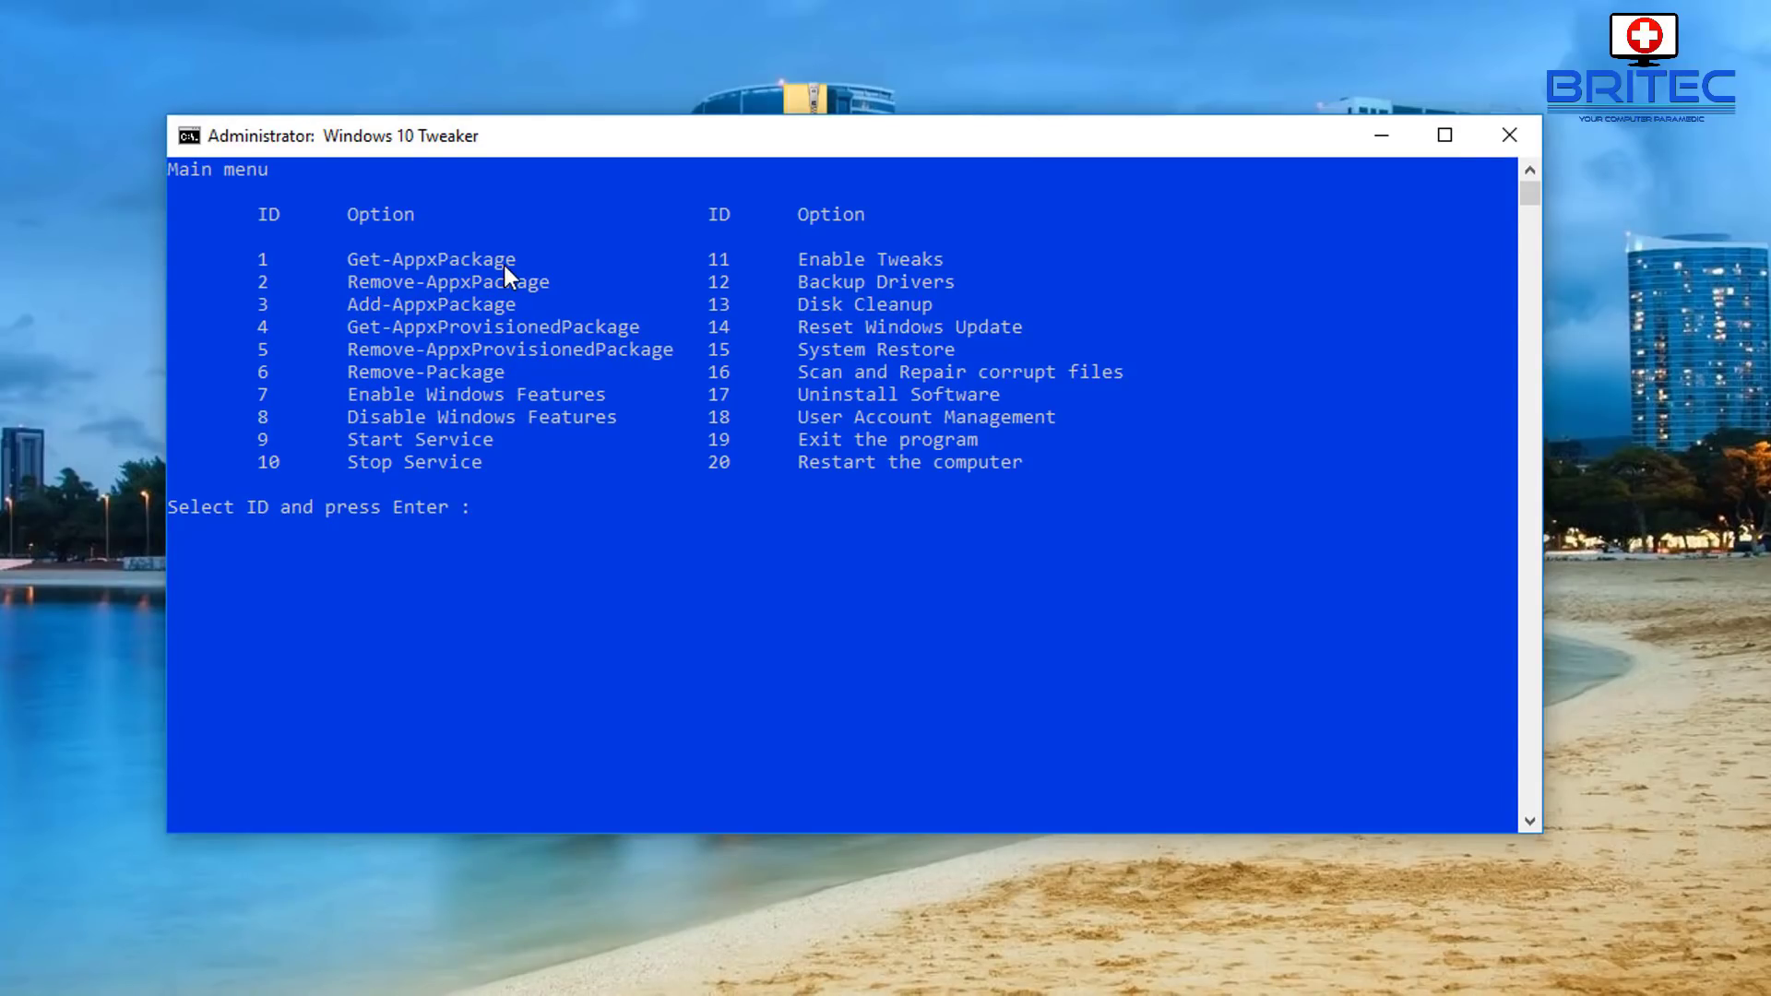
{"action": "type", "text": "1"}
{"action": "key", "text": "Return"}
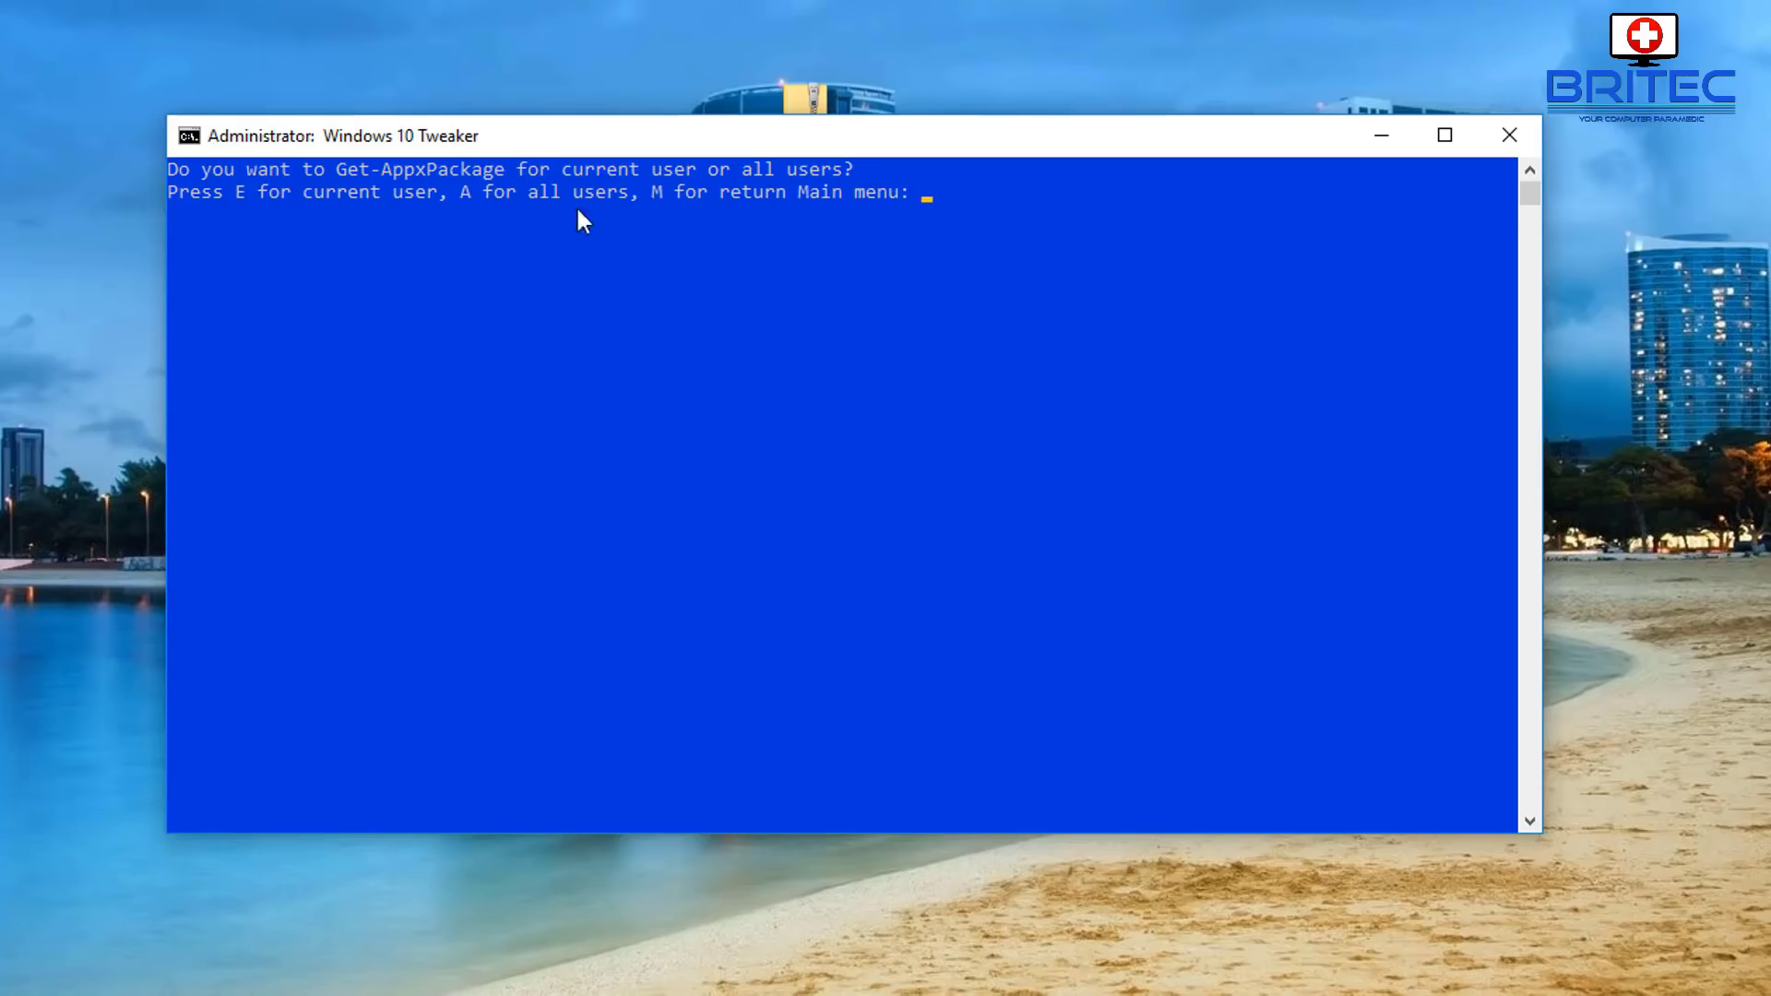
{"action": "type", "text": "a"}
{"action": "key", "text": "Return"}
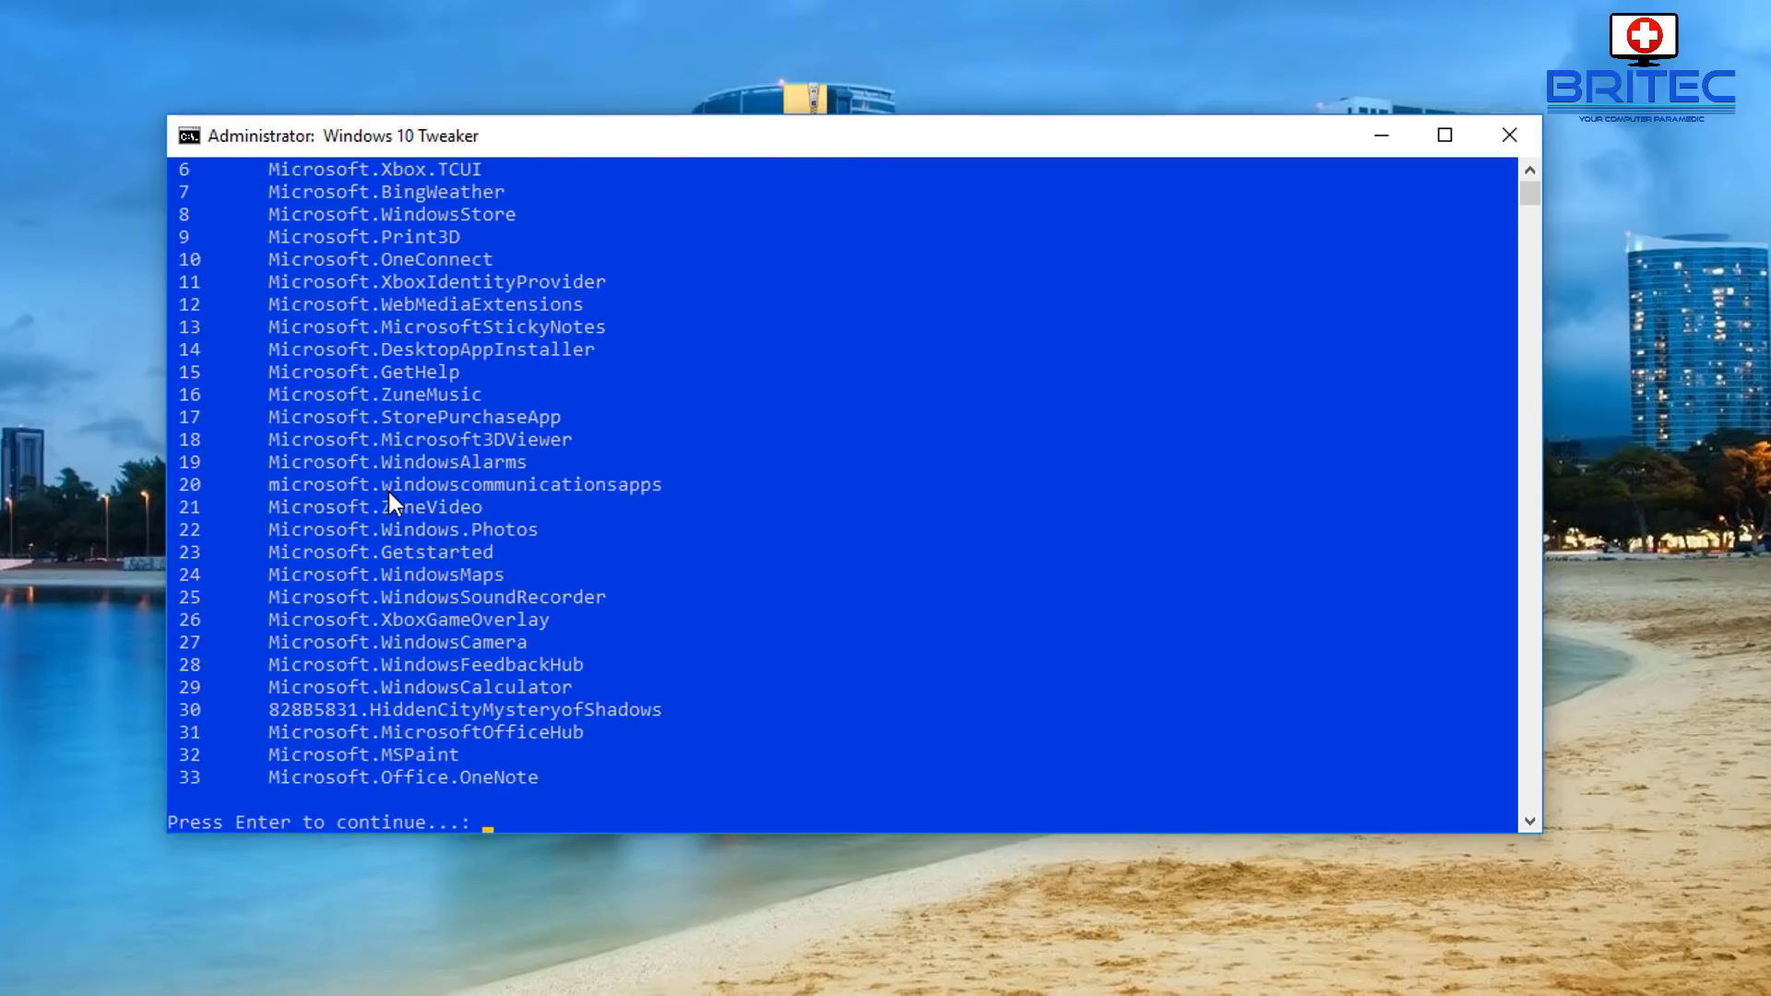
Review the complete list of app packages for all users and return to the main menu.
{"action": "scroll", "coordinate": [703, 660], "scroll_direction": "up", "scroll_amount": 3}
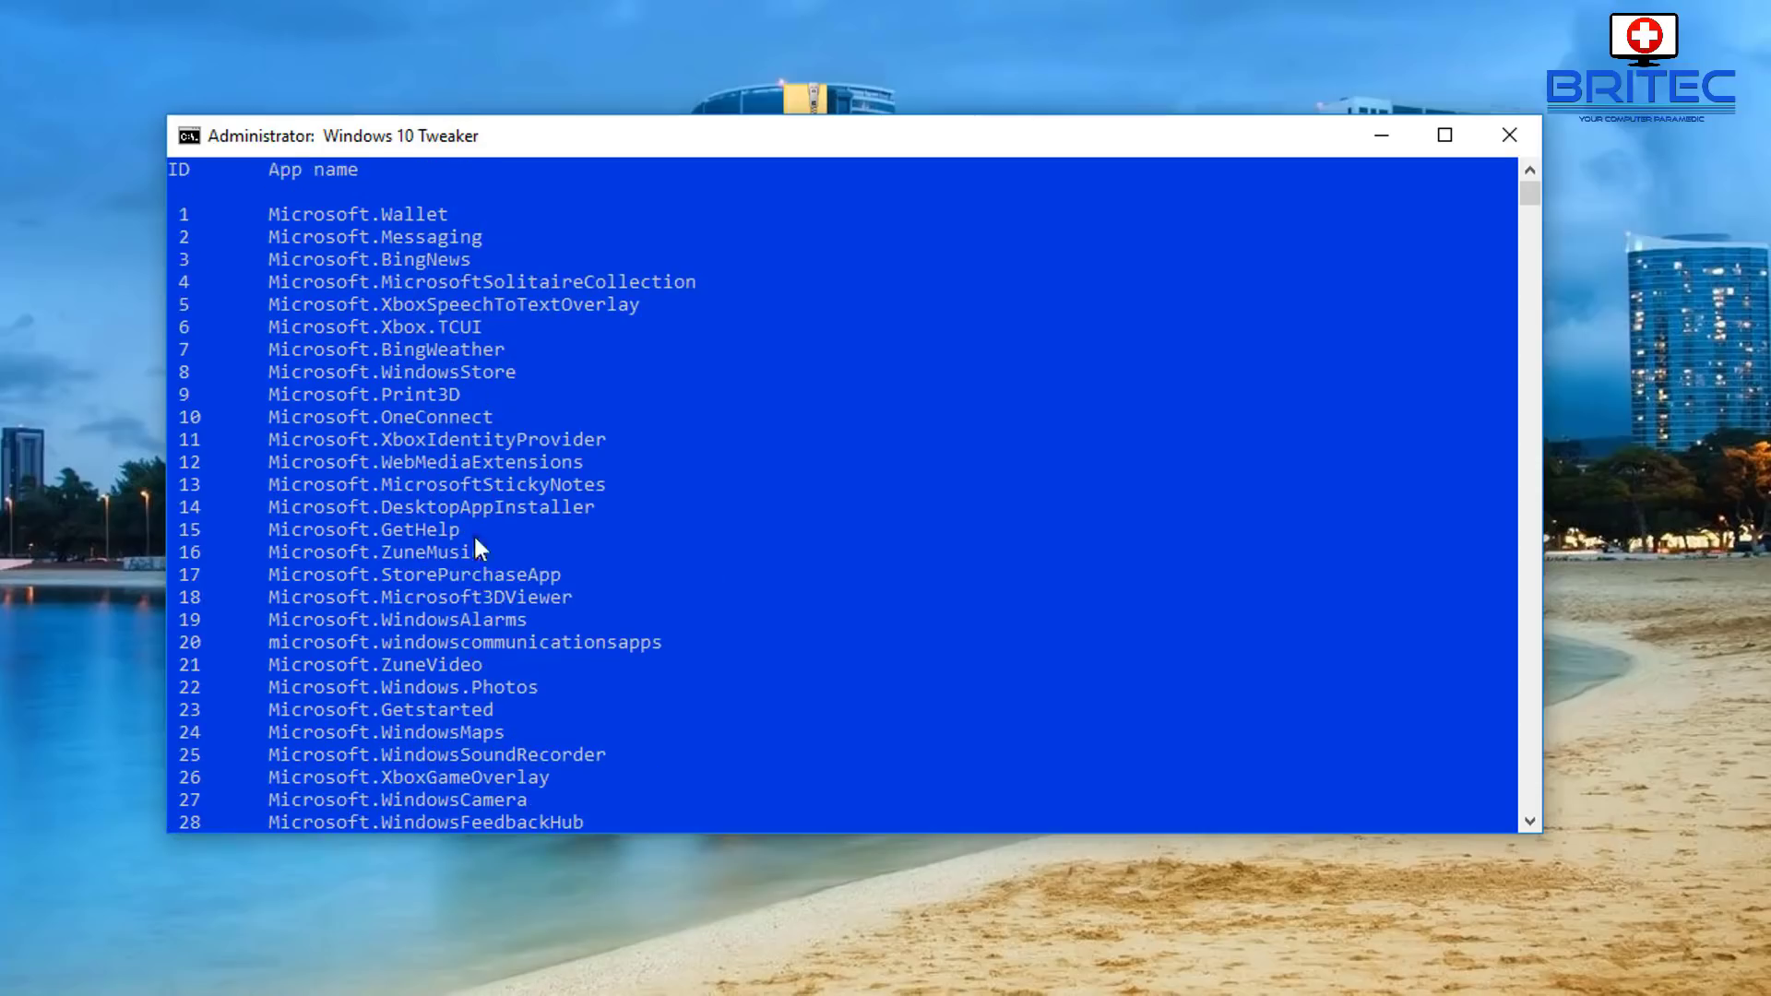
{"action": "scroll", "coordinate": [472, 557], "scroll_direction": "down", "scroll_amount": 4}
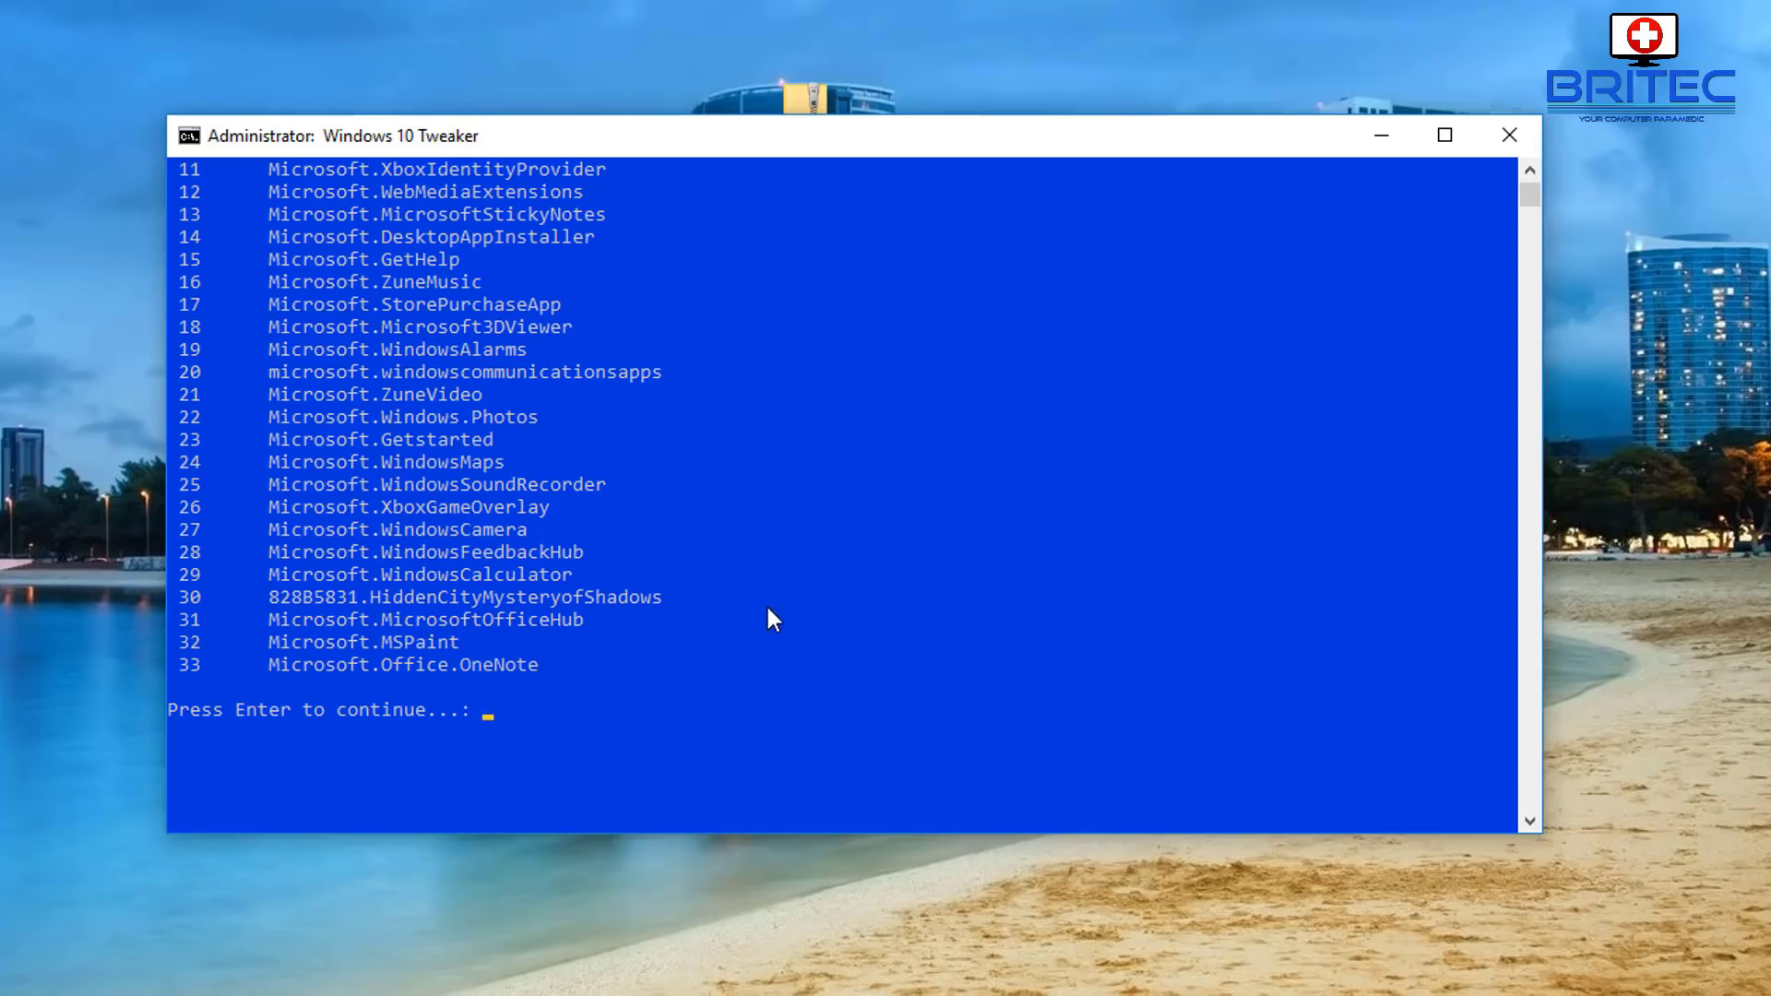
{"action": "scroll", "coordinate": [646, 664], "scroll_direction": "up", "scroll_amount": 3}
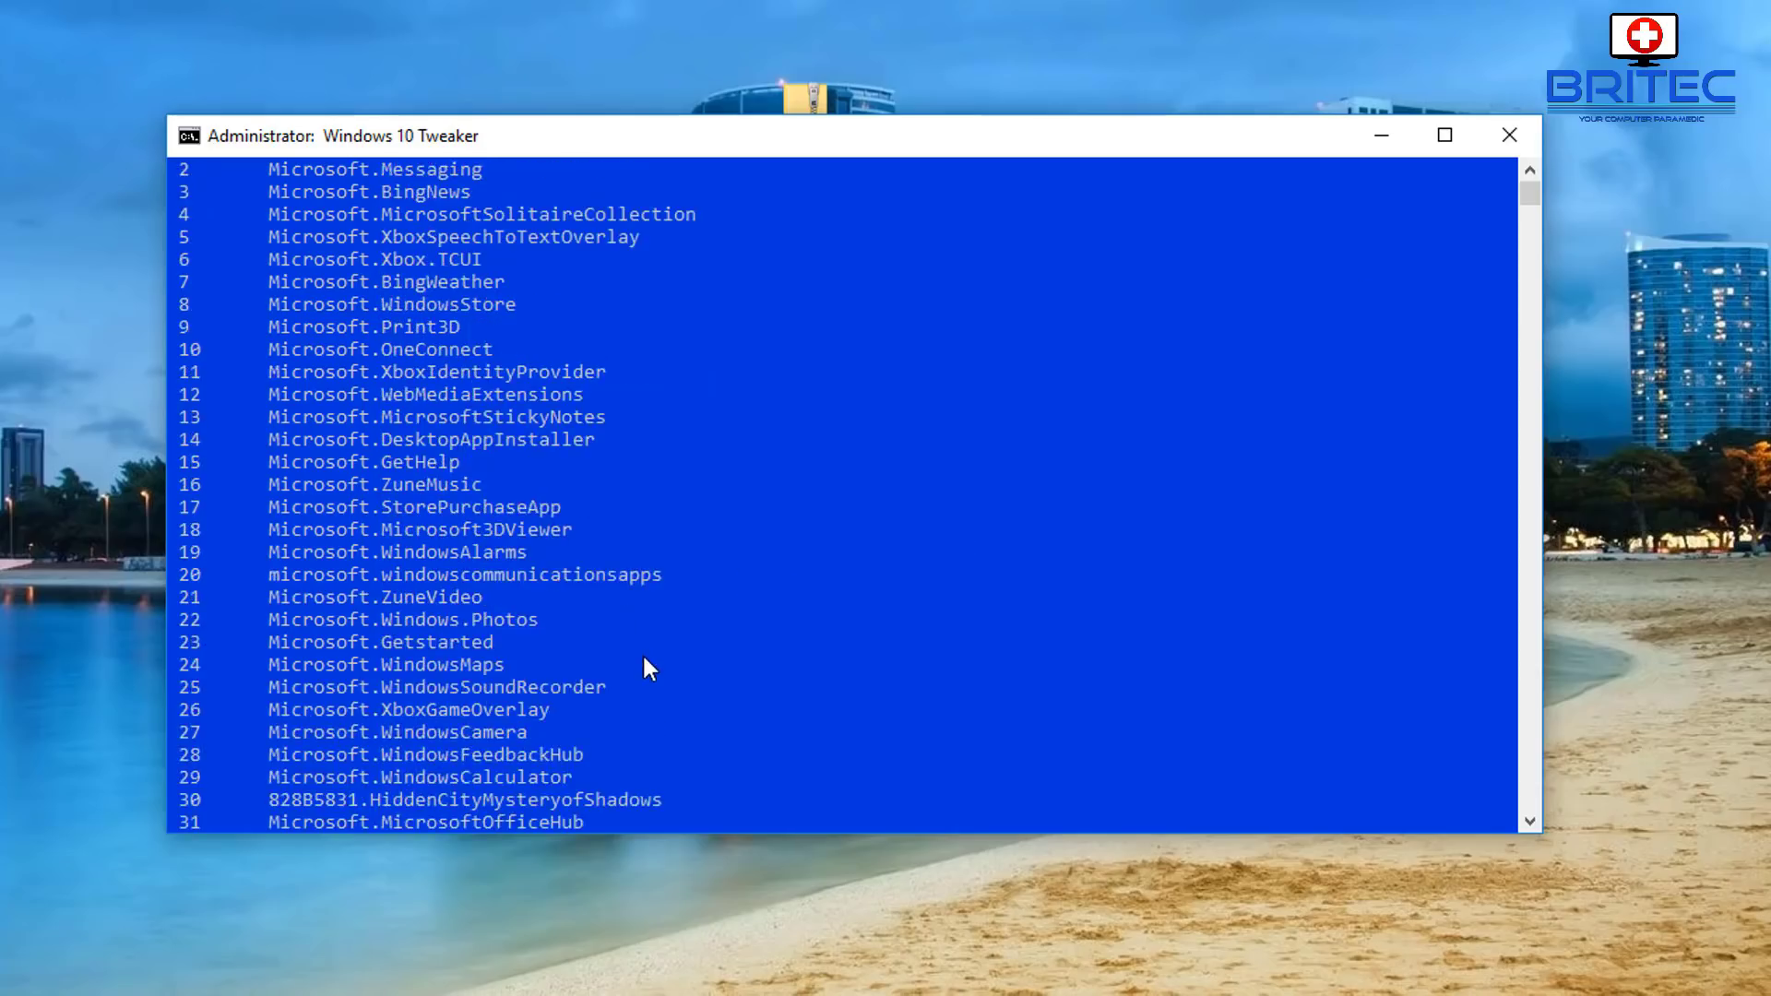
{"action": "scroll", "coordinate": [644, 658], "scroll_direction": "down", "scroll_amount": 4}
{"action": "type", "text": "m"}
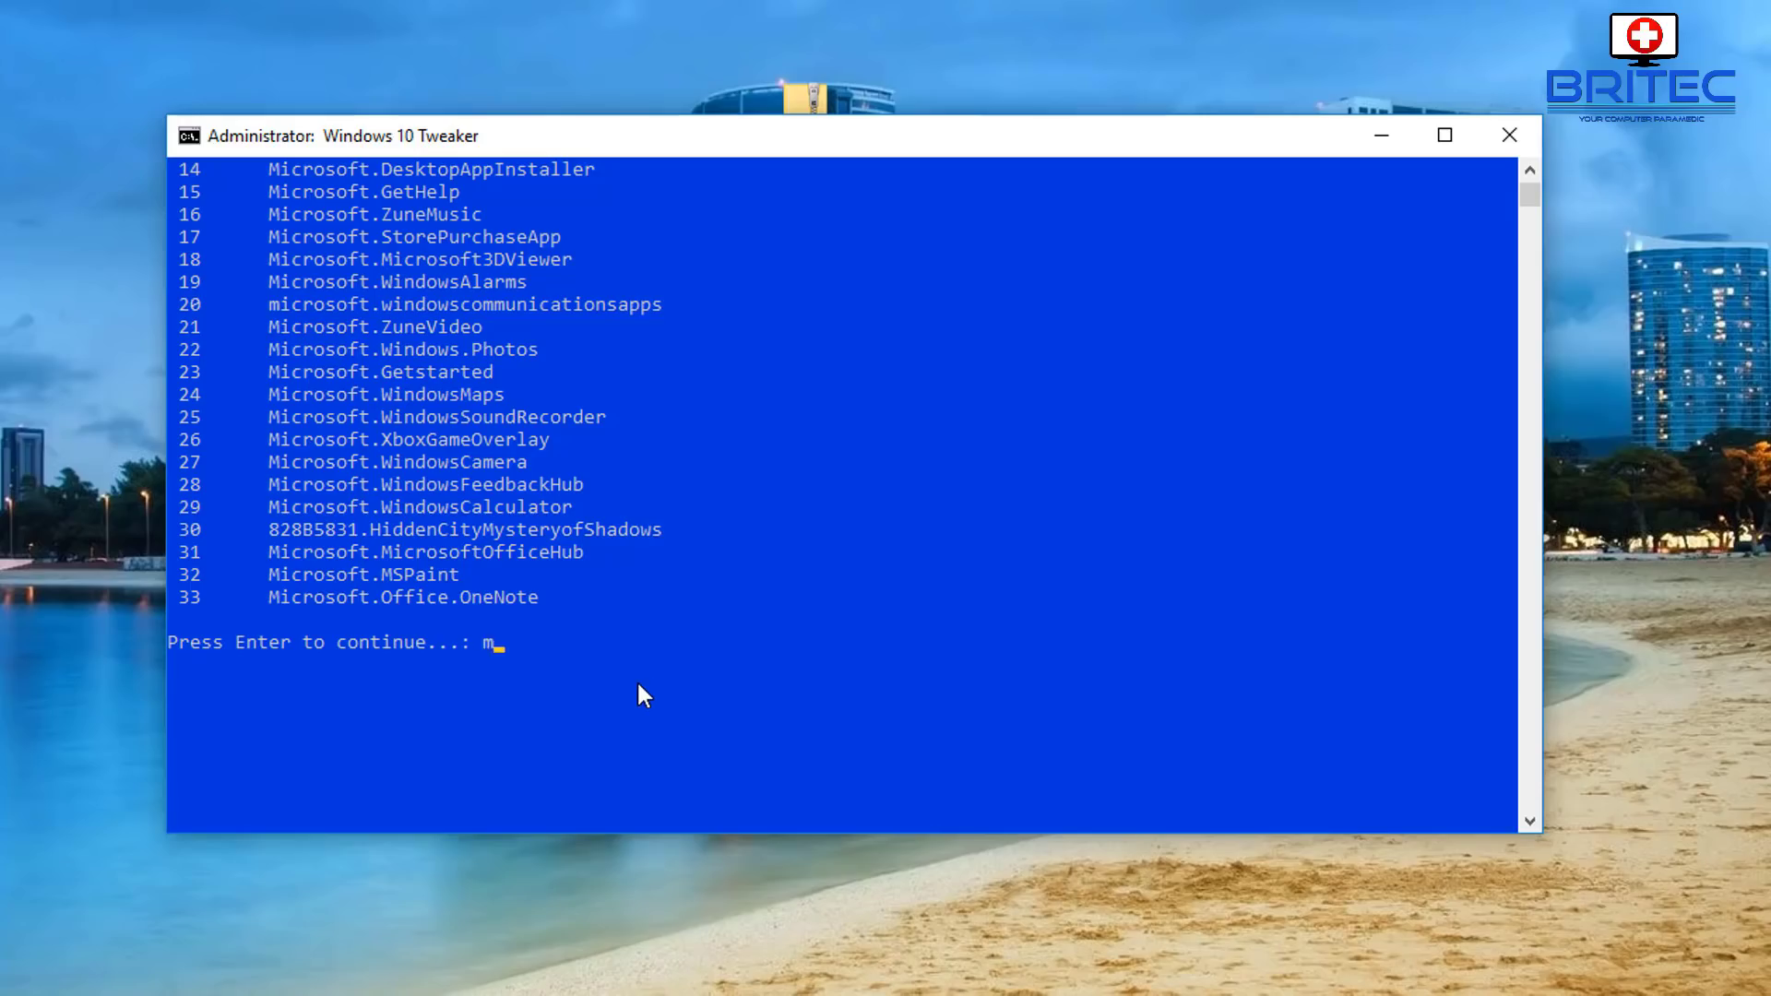
{"action": "key", "text": "Return"}
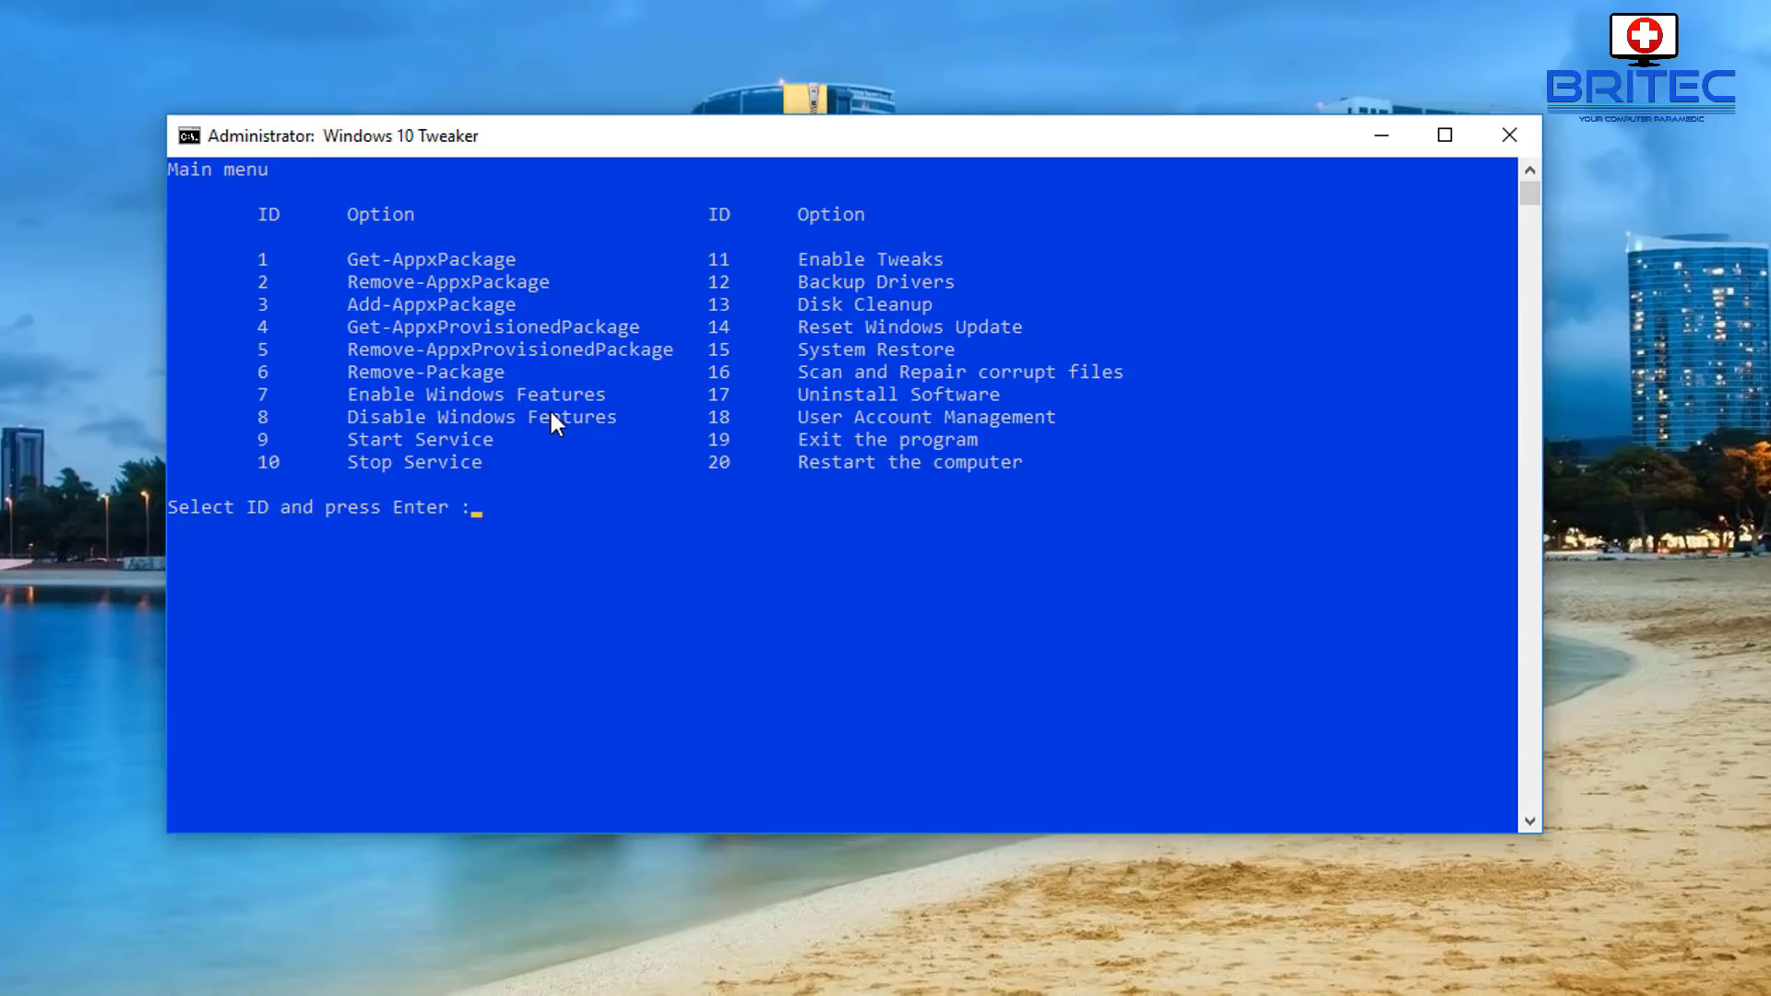
Open Enable Windows Features, option 7, and examine the whole list of features from the first ID to the last.
{"action": "type", "text": "7"}
{"action": "key", "text": "Return"}
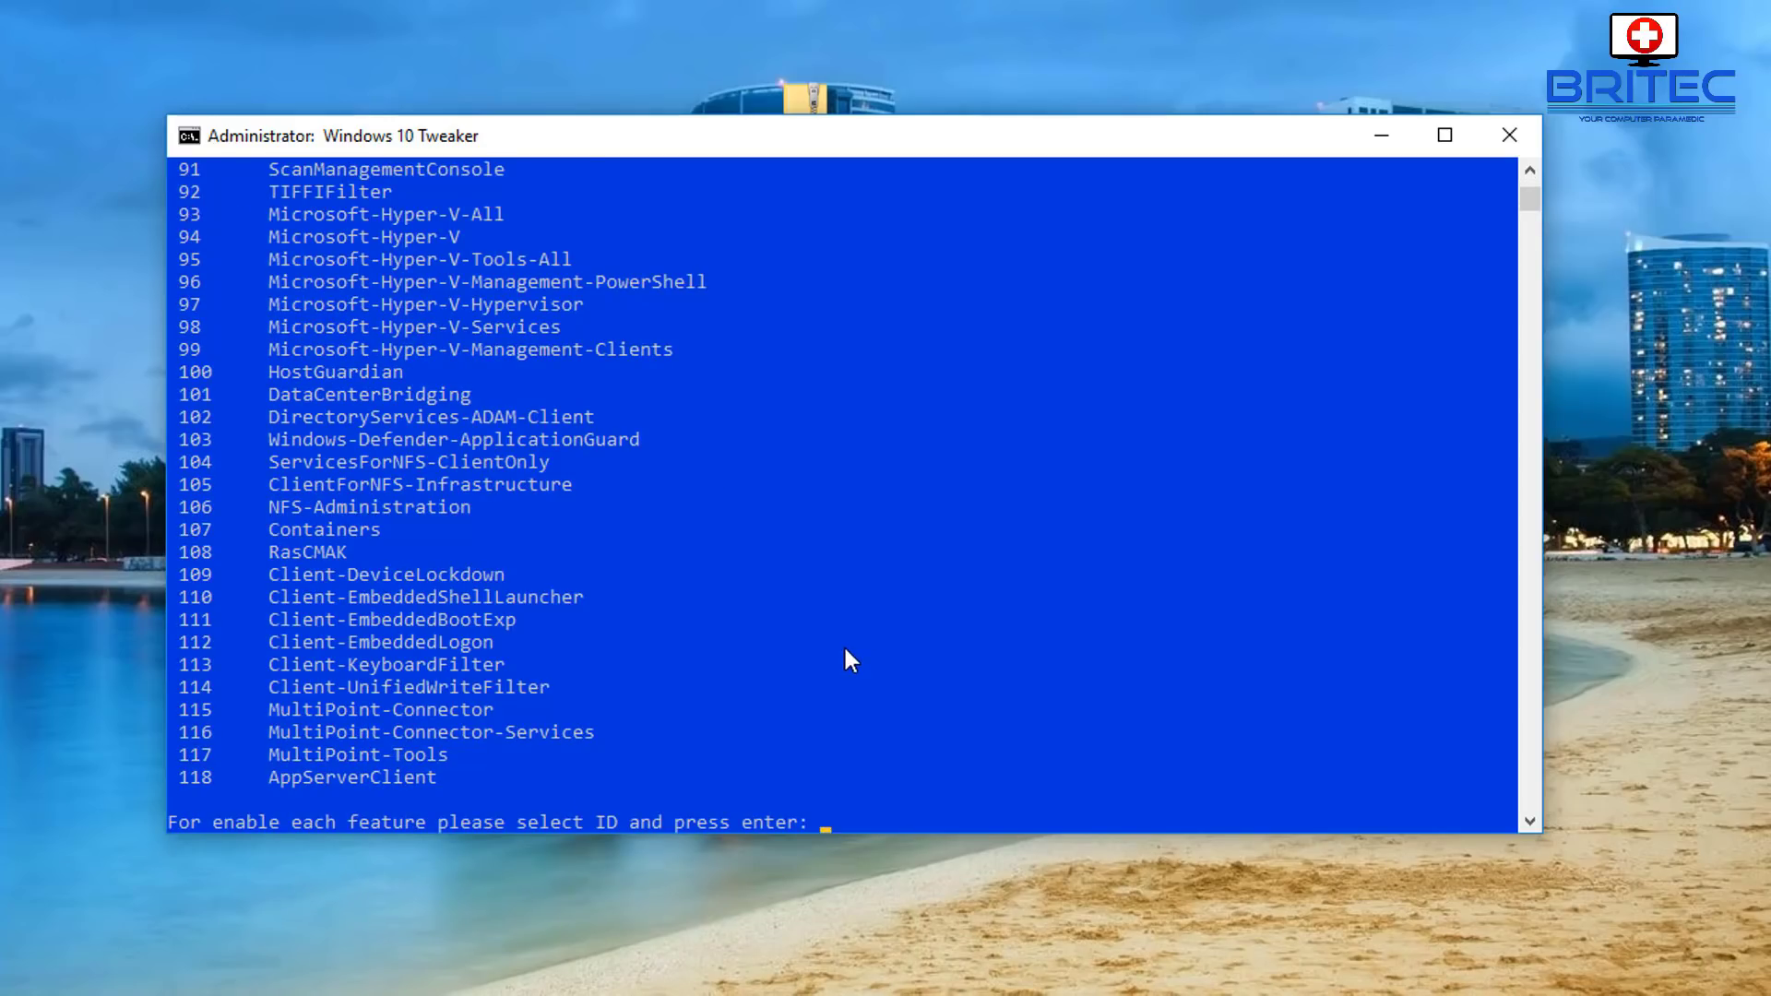
{"action": "scroll", "coordinate": [845, 650], "scroll_direction": "up", "scroll_amount": 8}
{"action": "scroll", "coordinate": [835, 656], "scroll_direction": "up", "scroll_amount": 14}
{"action": "scroll", "coordinate": [827, 660], "scroll_direction": "up", "scroll_amount": 8}
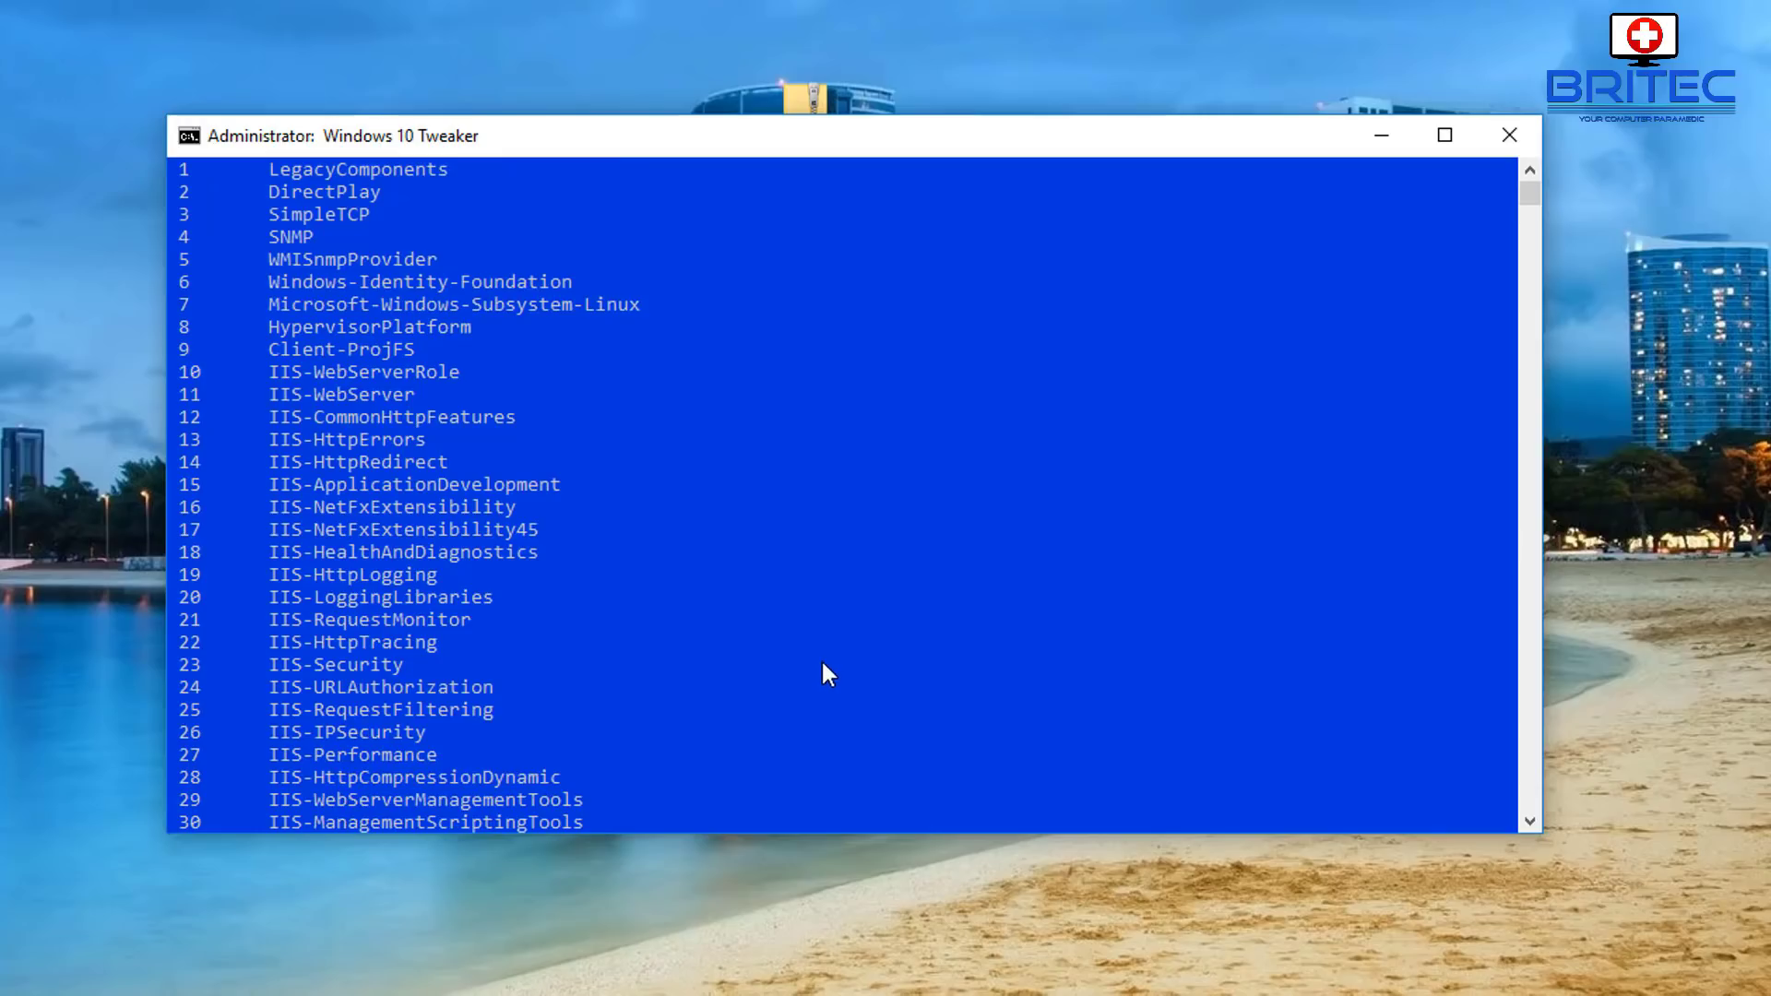
{"action": "scroll", "coordinate": [827, 674], "scroll_direction": "up", "scroll_amount": 1}
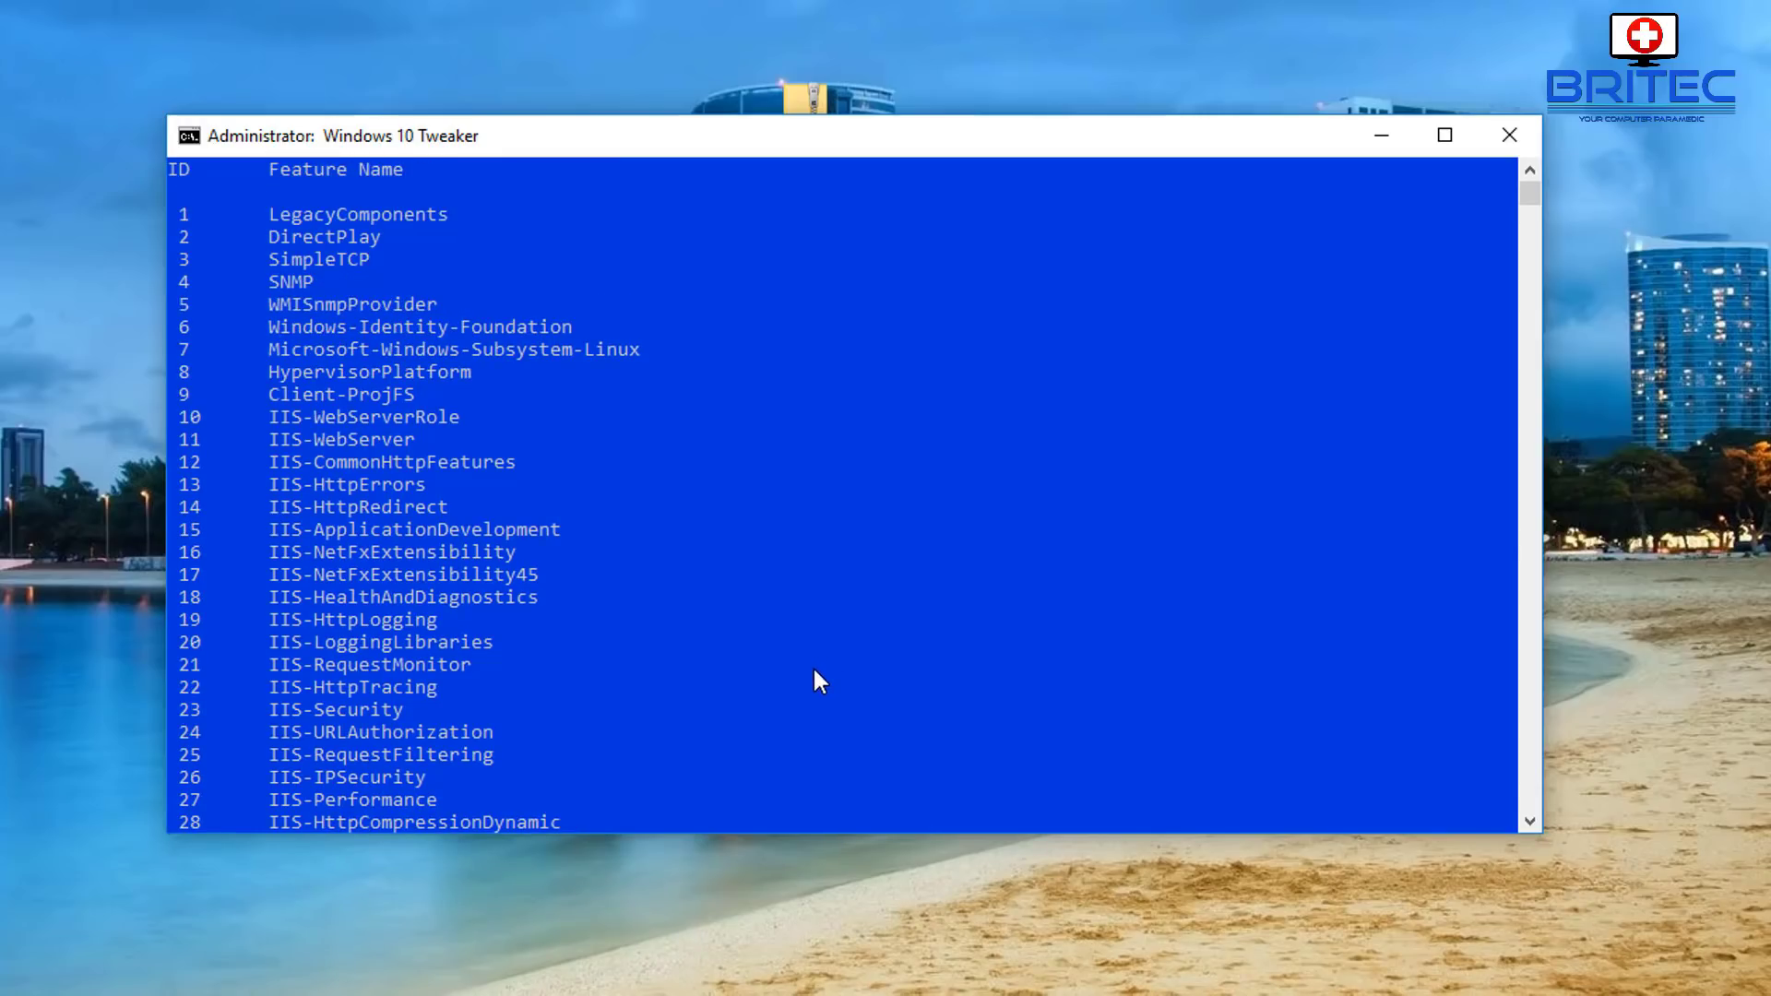
{"action": "scroll", "coordinate": [812, 683], "scroll_direction": "down", "scroll_amount": 11}
{"action": "scroll", "coordinate": [797, 681], "scroll_direction": "down", "scroll_amount": 15}
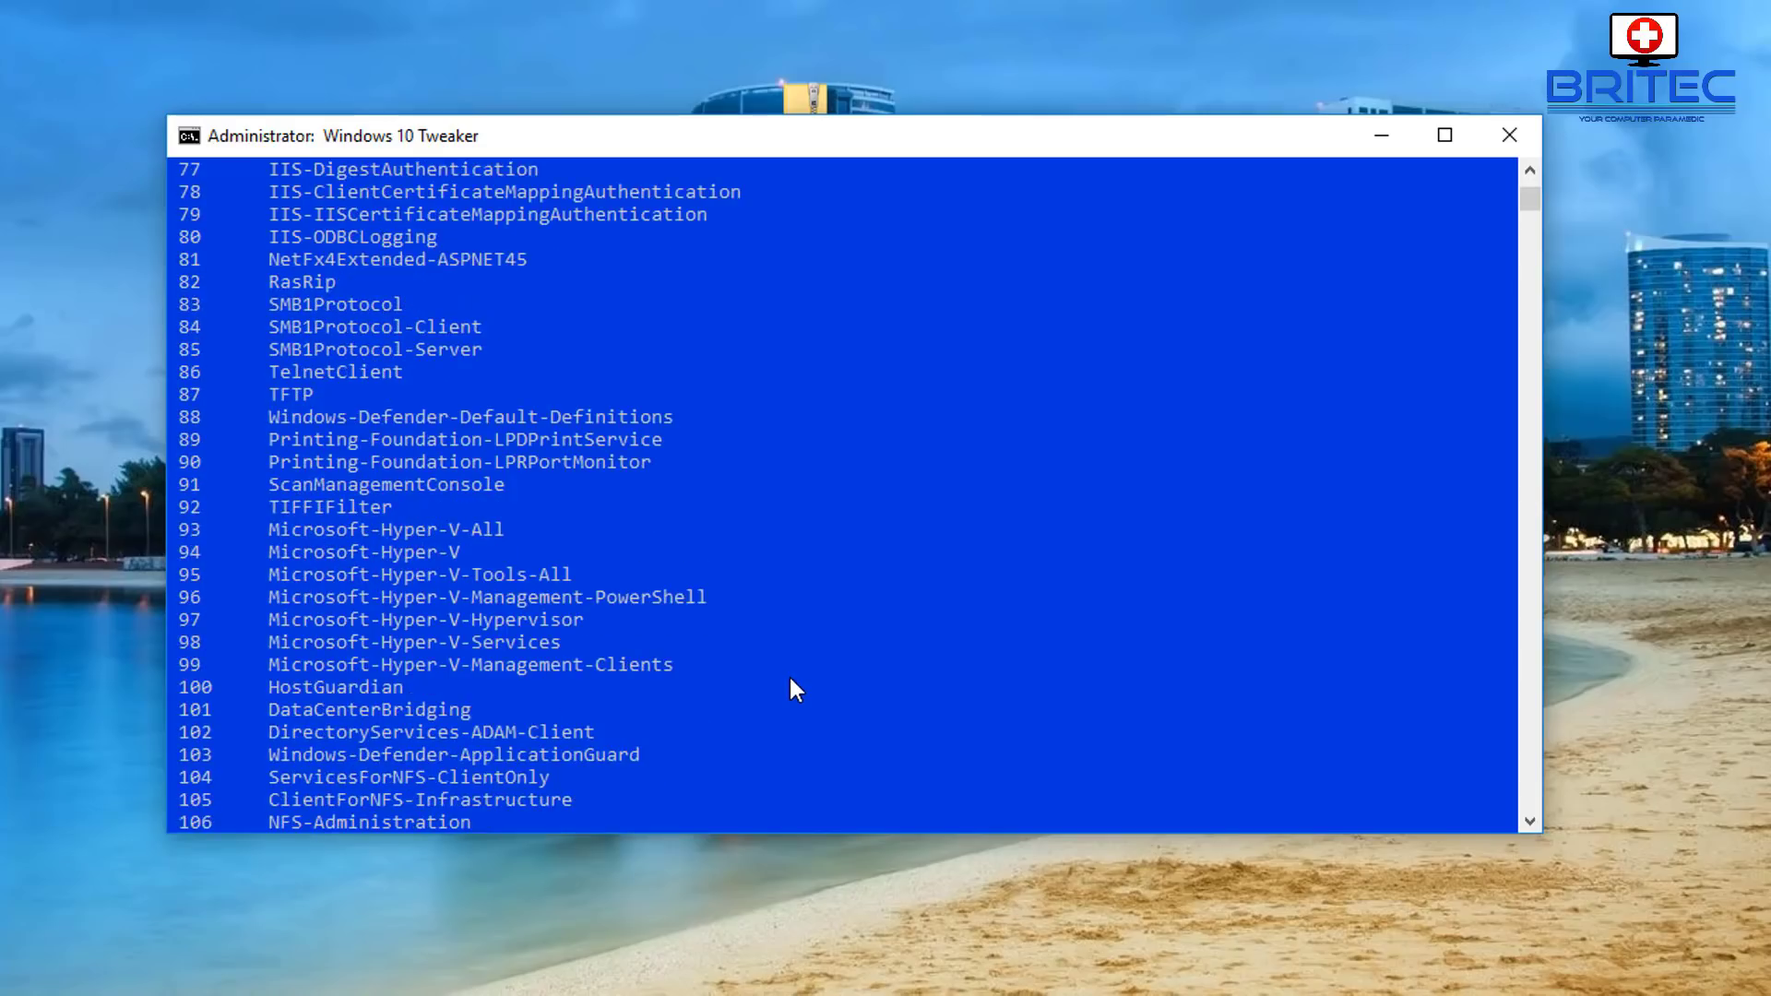
{"action": "scroll", "coordinate": [565, 707], "scroll_direction": "down", "scroll_amount": 4}
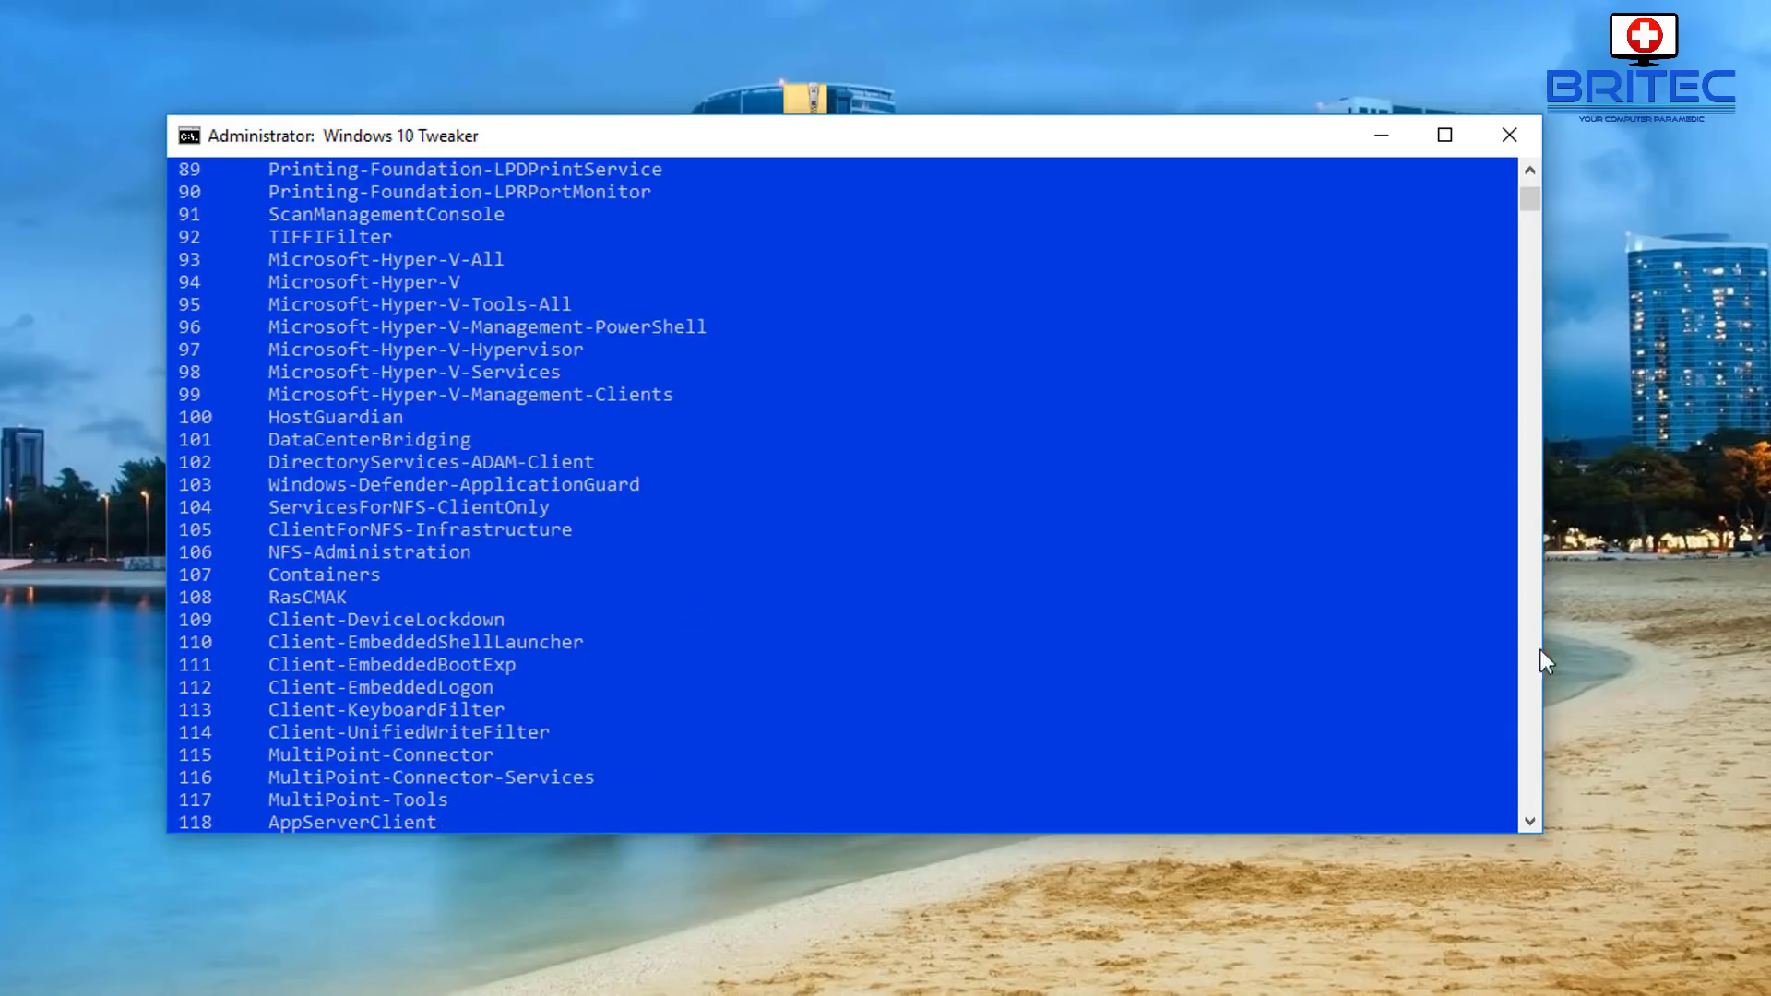
{"action": "left_click_drag", "start_coordinate": [1533, 210], "coordinate": [1525, 363]}
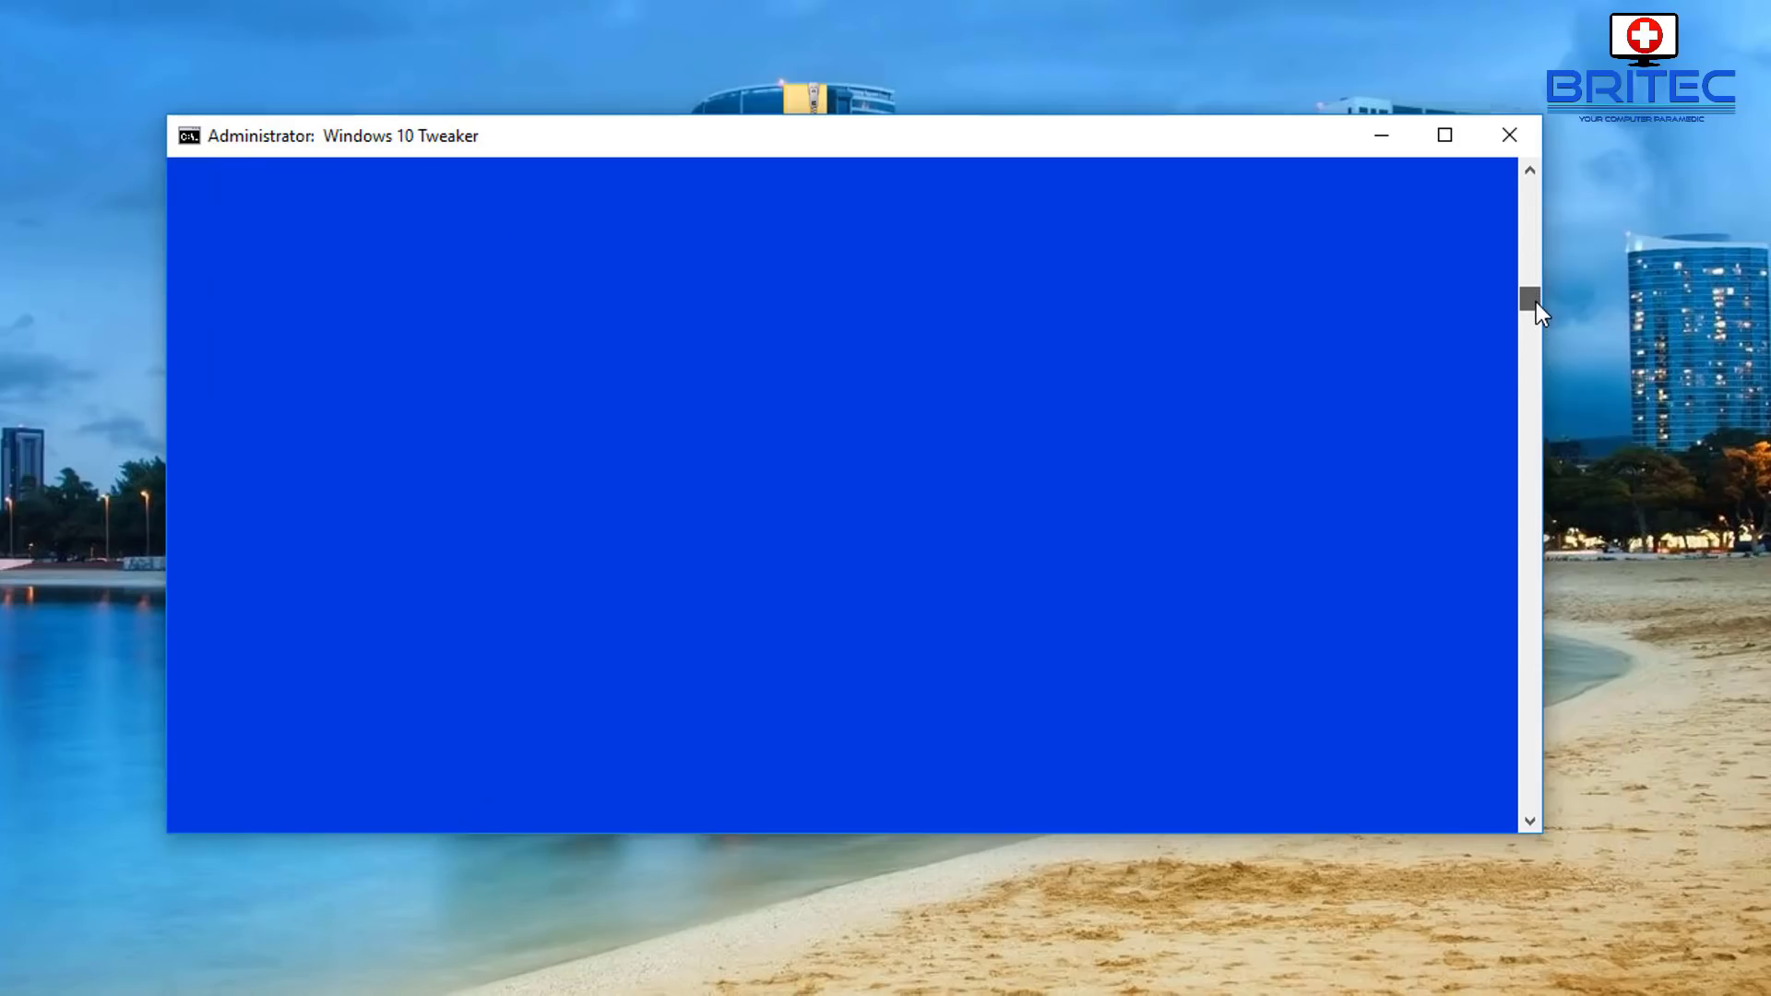
{"action": "left_click_drag", "start_coordinate": [1532, 270], "coordinate": [1536, 195]}
{"action": "scroll", "coordinate": [1450, 349], "scroll_direction": "down", "scroll_amount": 8}
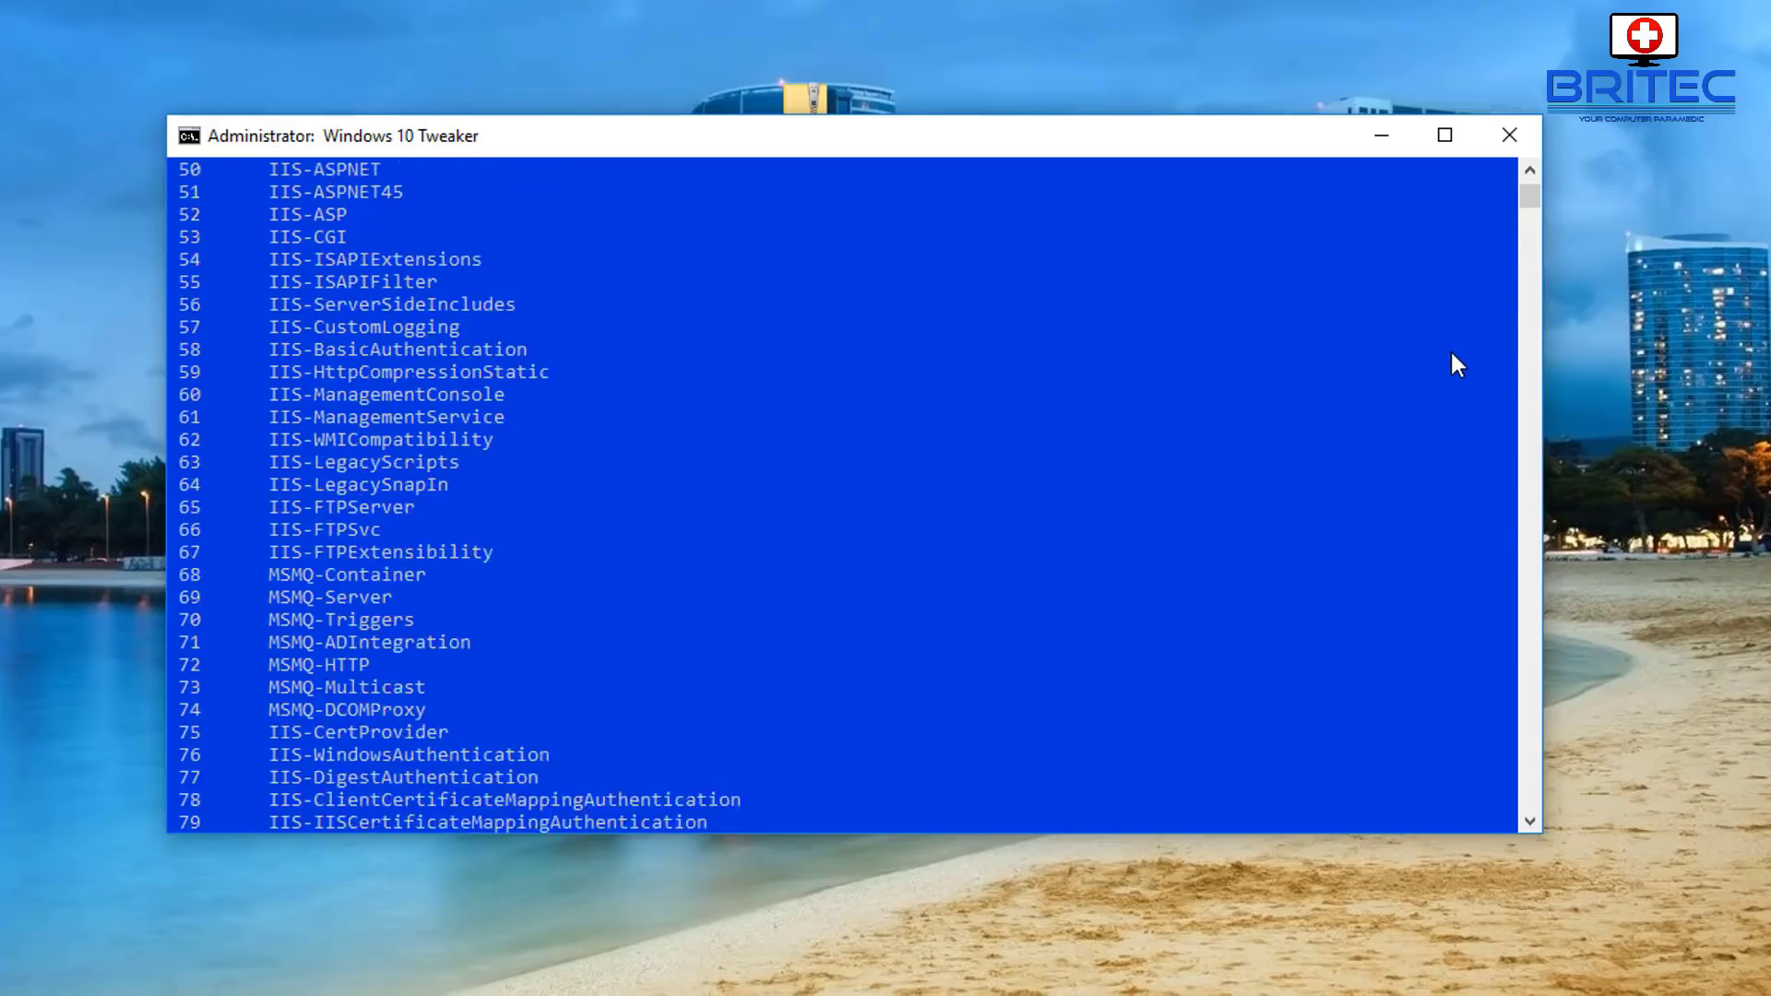
{"action": "scroll", "coordinate": [1450, 360], "scroll_direction": "down", "scroll_amount": 11}
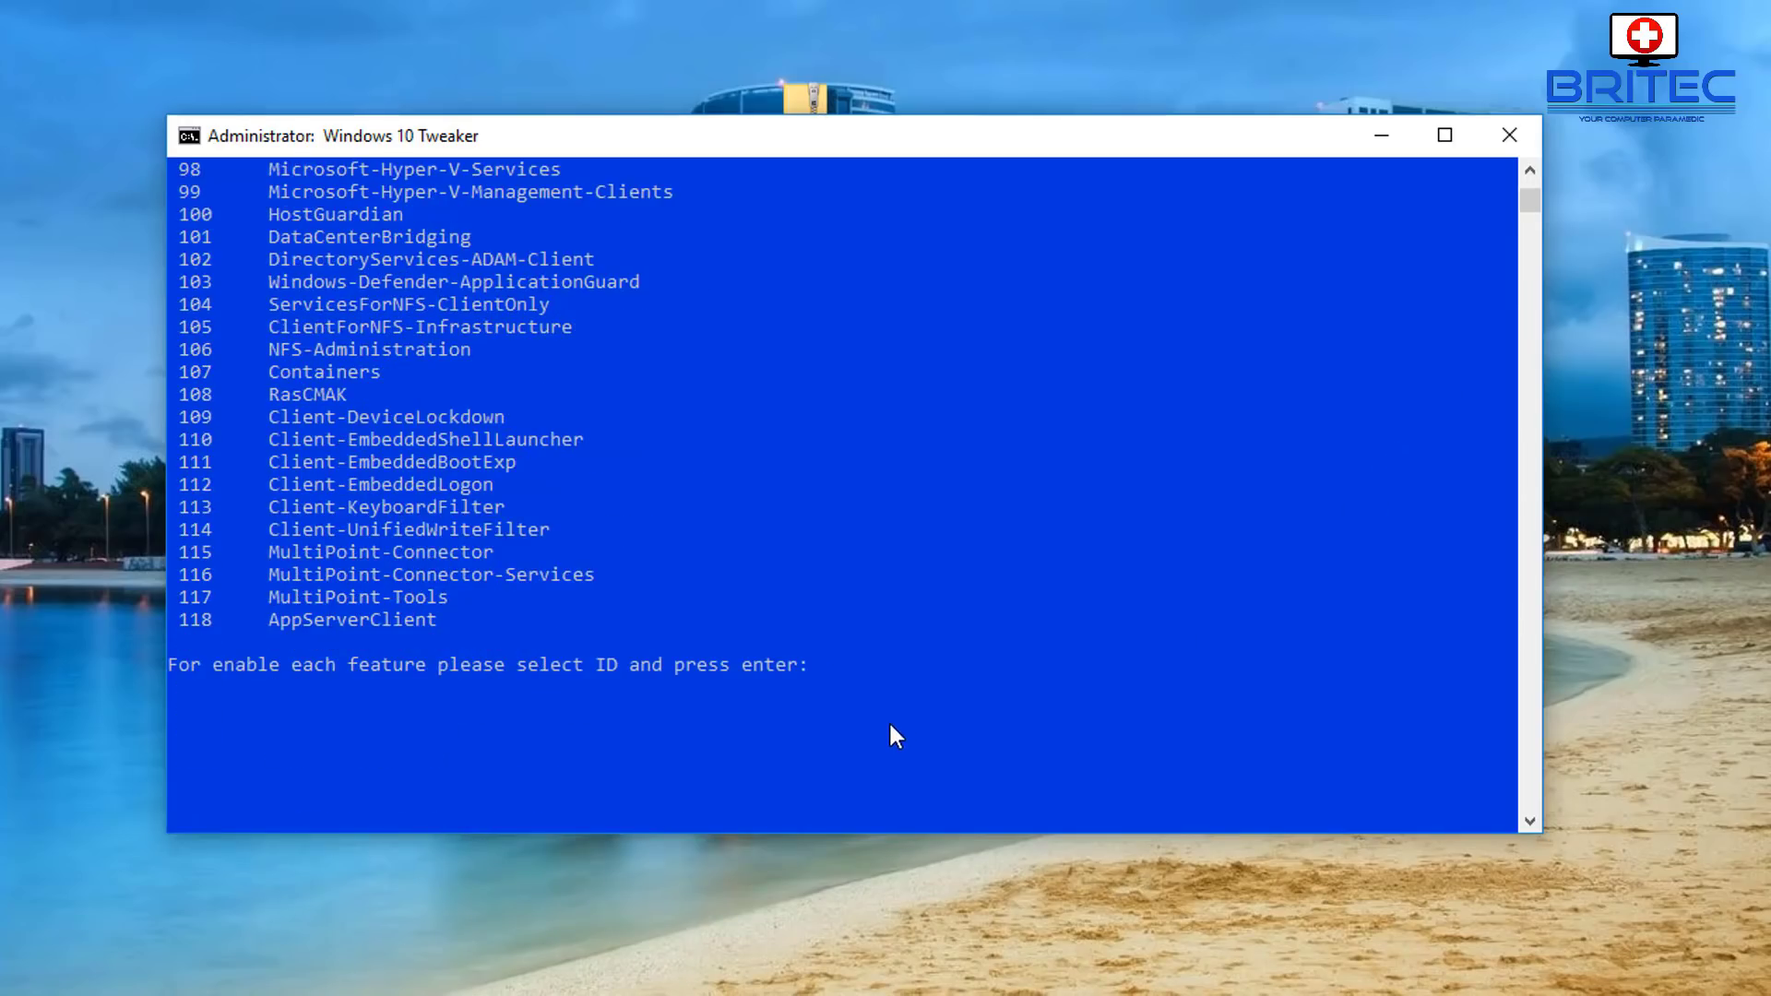
Leave the feature list by entering m and answer no to continuing the Enable Windows Features program.
{"action": "type", "text": "m"}
{"action": "key", "text": "Return"}
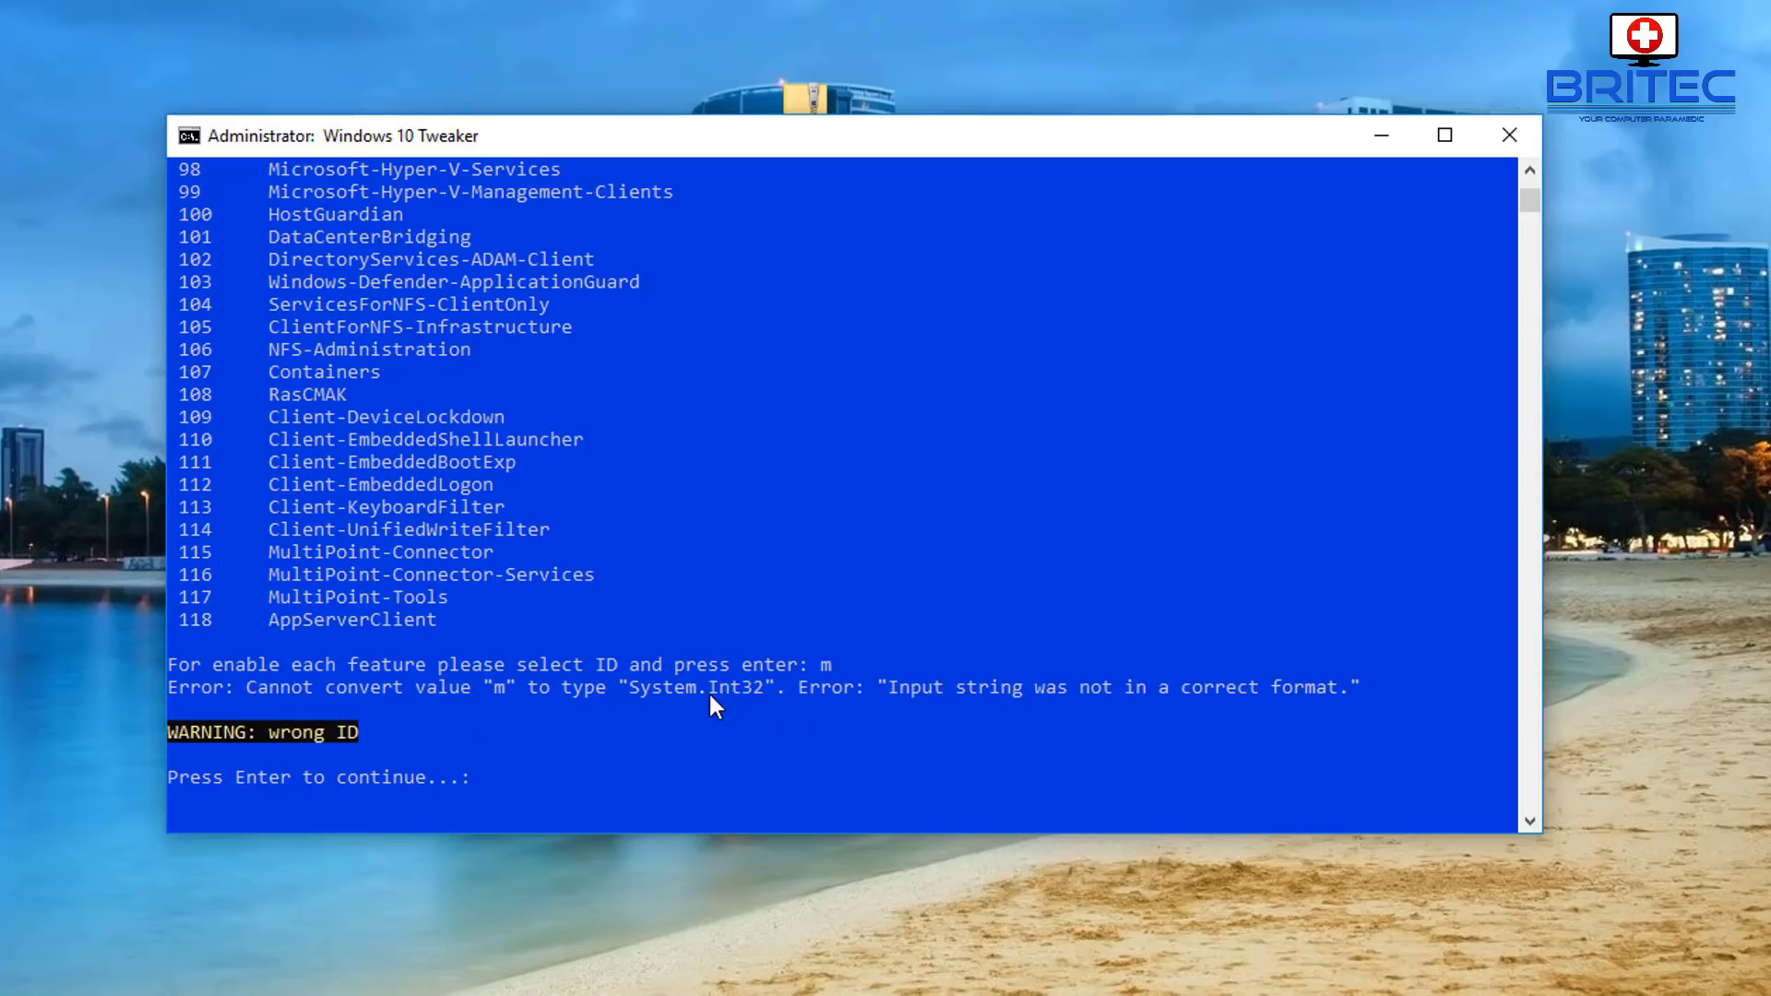
{"action": "key", "text": "Return"}
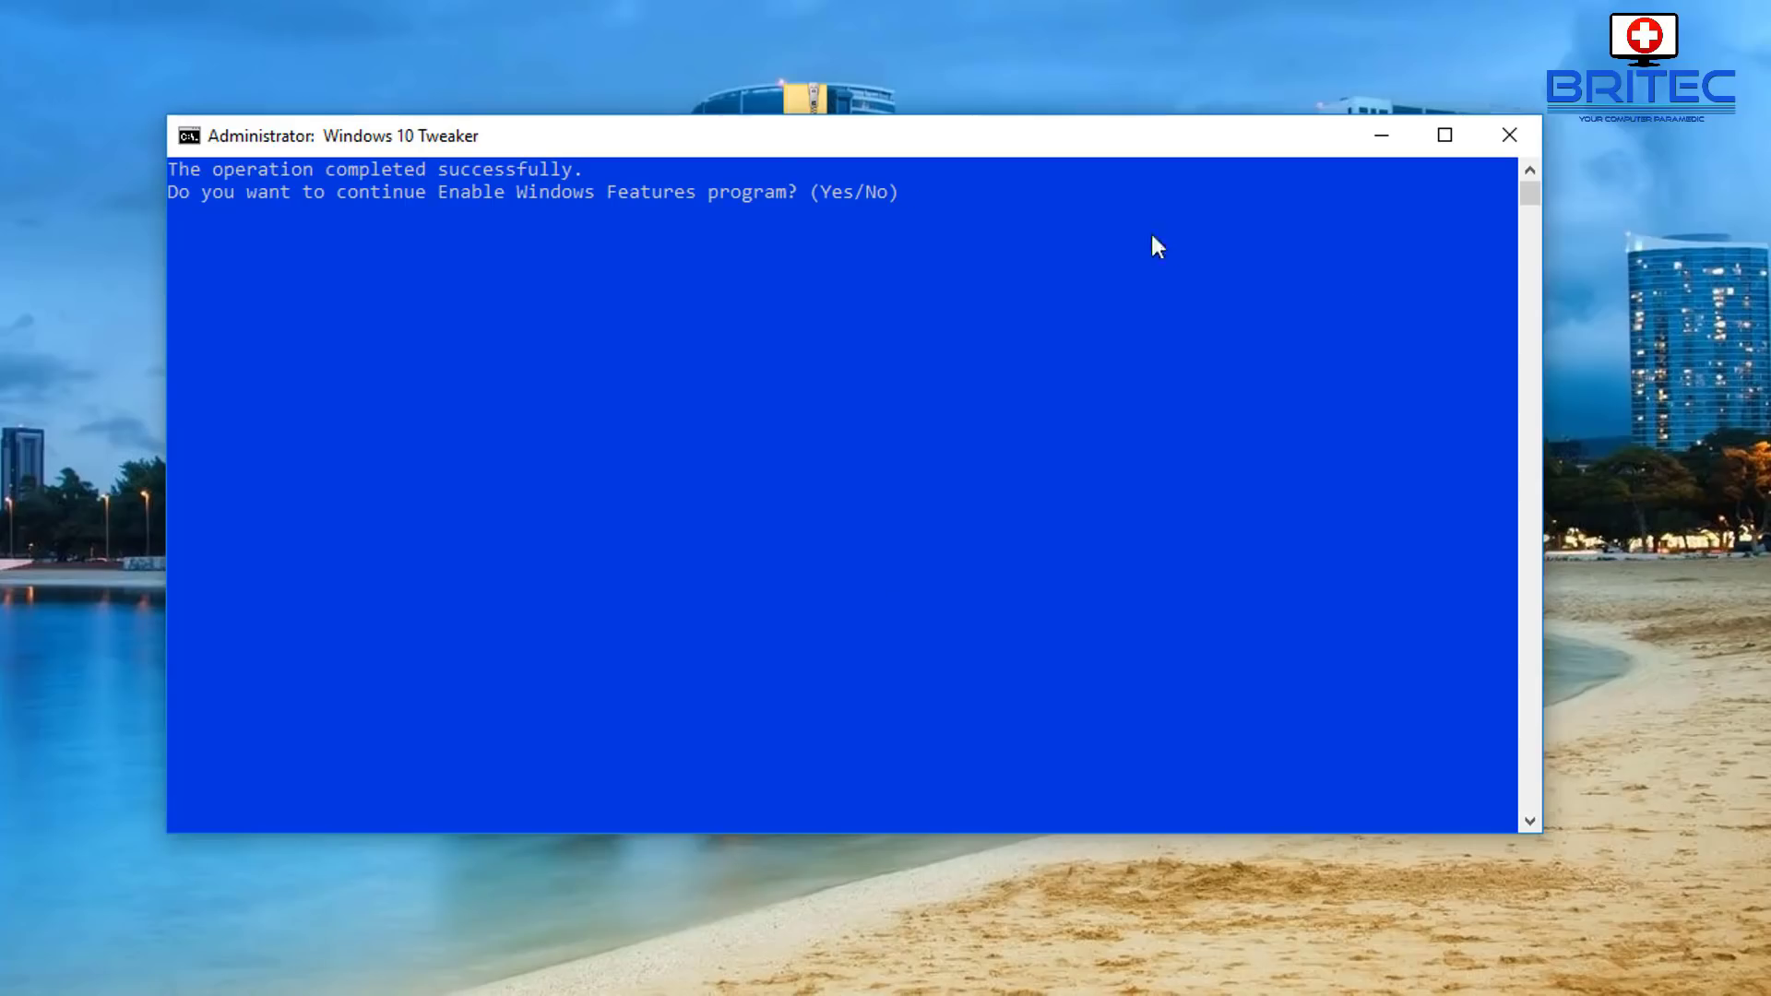
{"action": "type", "text": "no"}
{"action": "key", "text": "Return"}
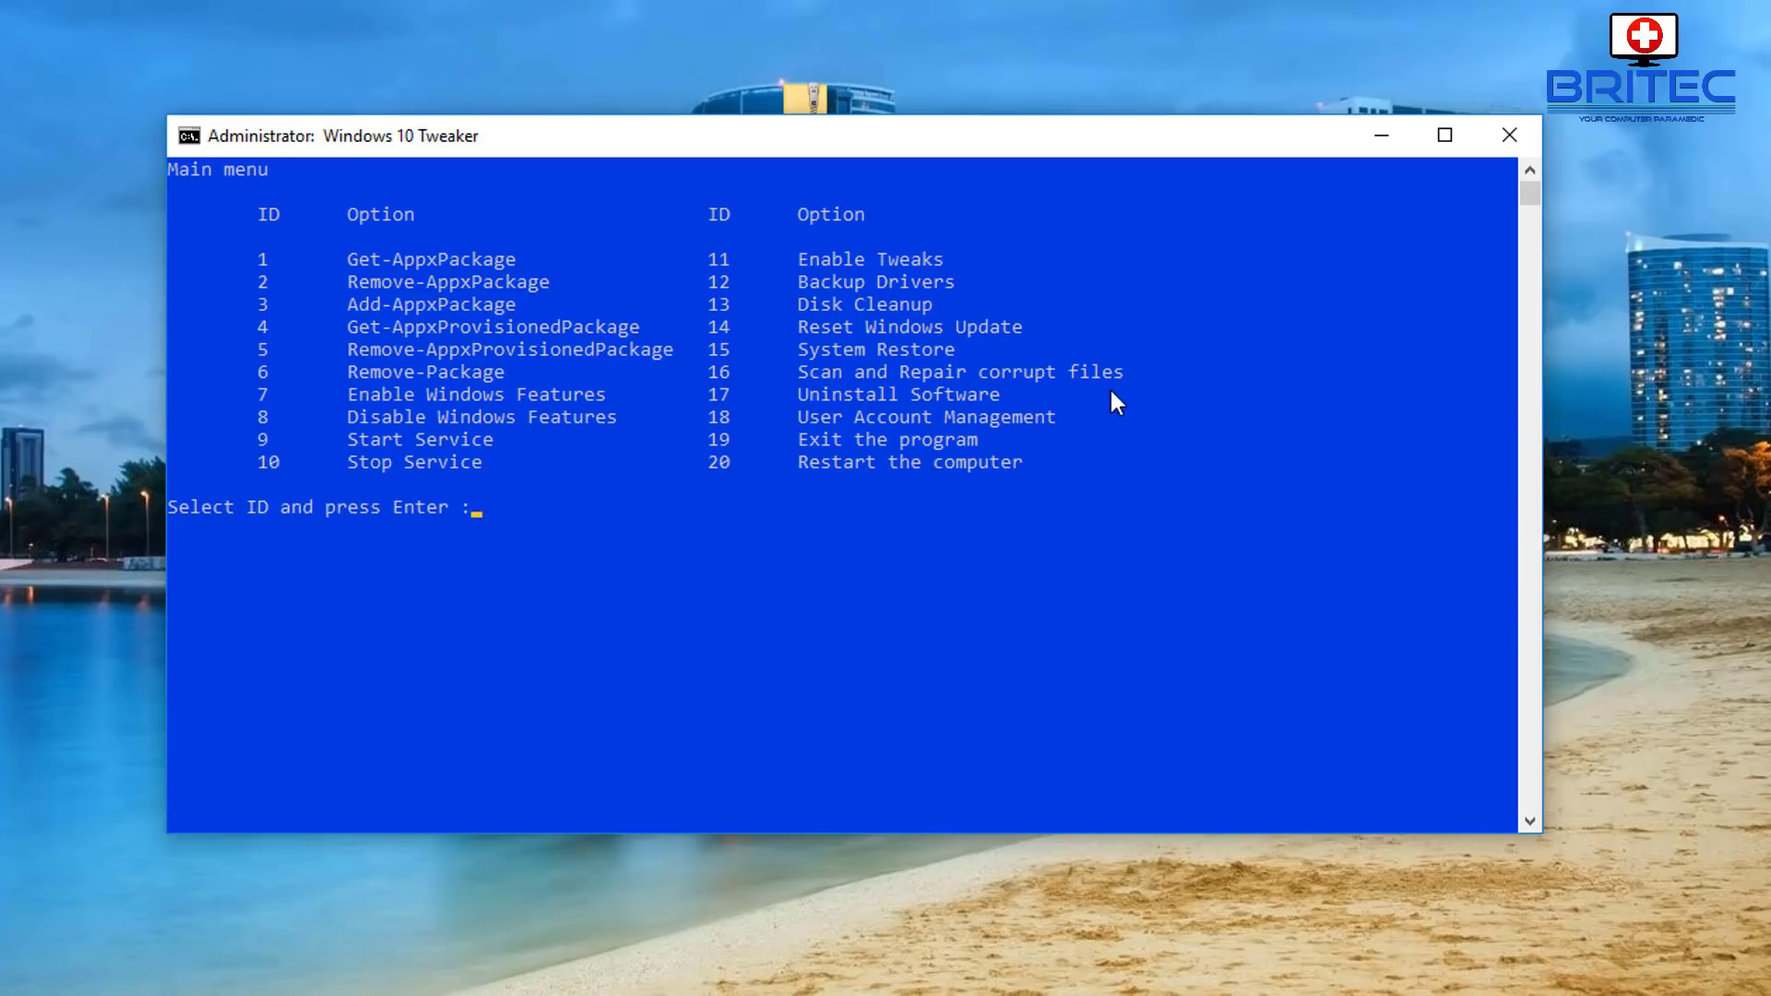
Open Uninstall Software, option 17, and uninstall CCleaner by choosing ID 1 and completing its uninstall wizard.
{"action": "type", "text": "17"}
{"action": "key", "text": "Return"}
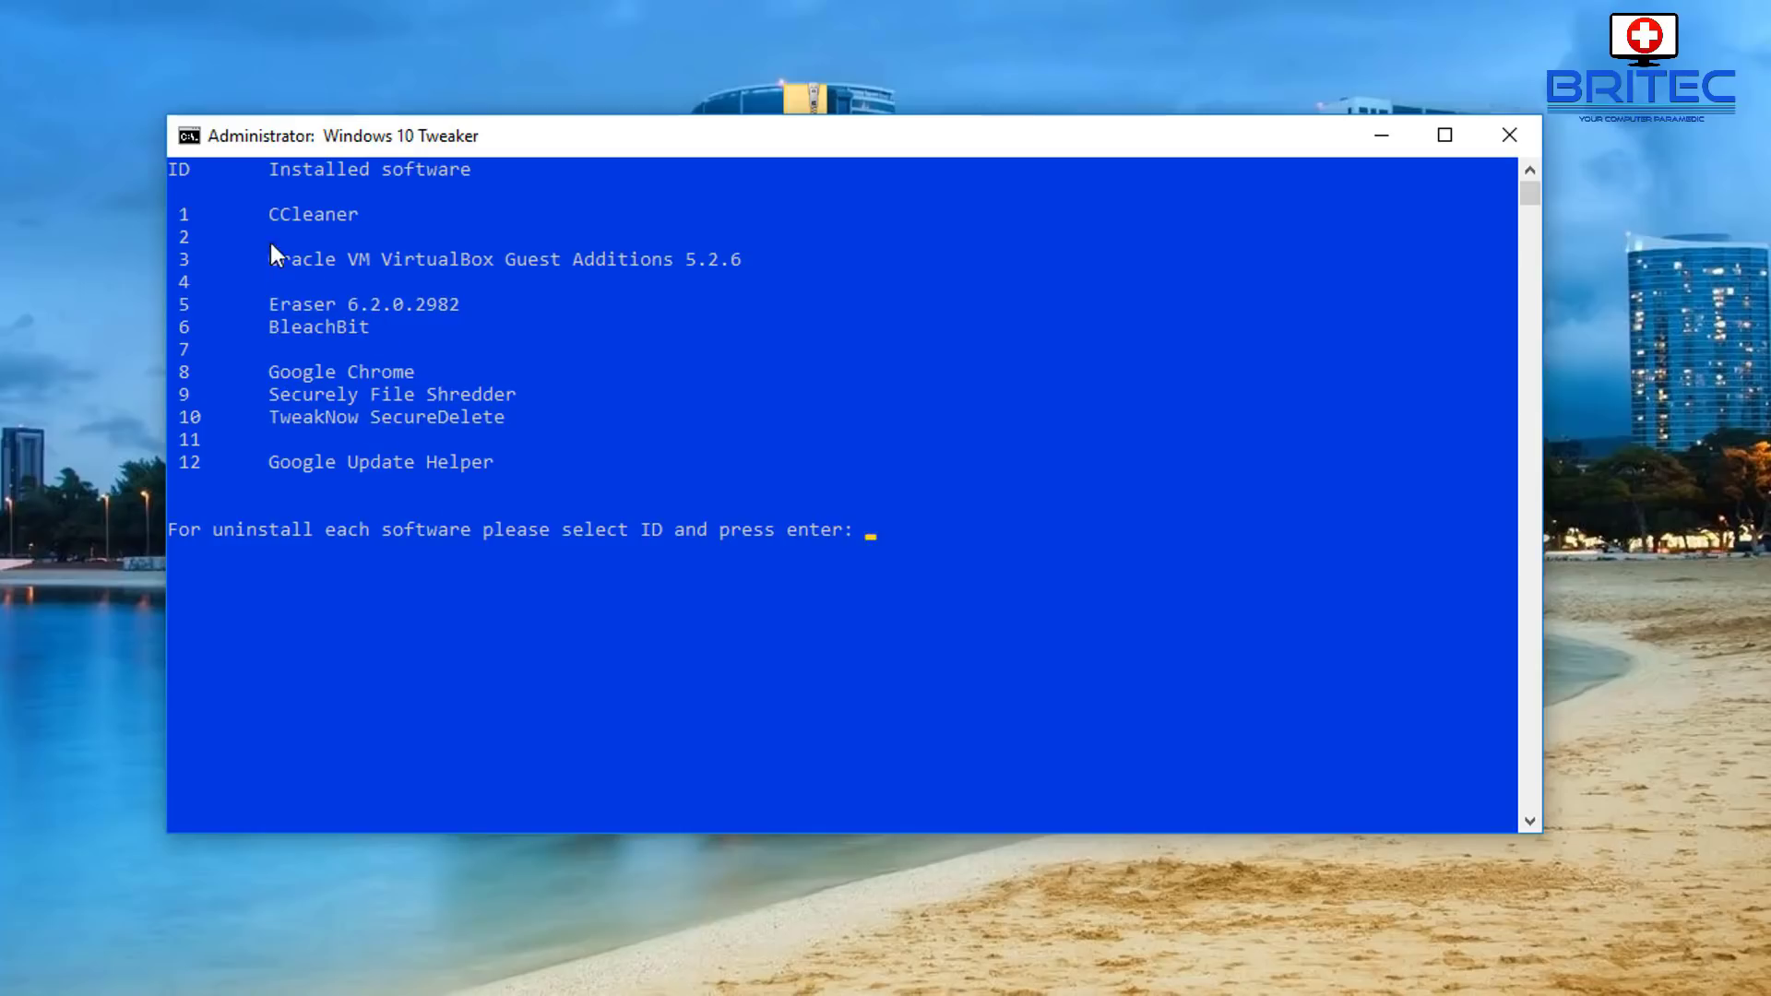
{"action": "type", "text": "1"}
{"action": "key", "text": "Return"}
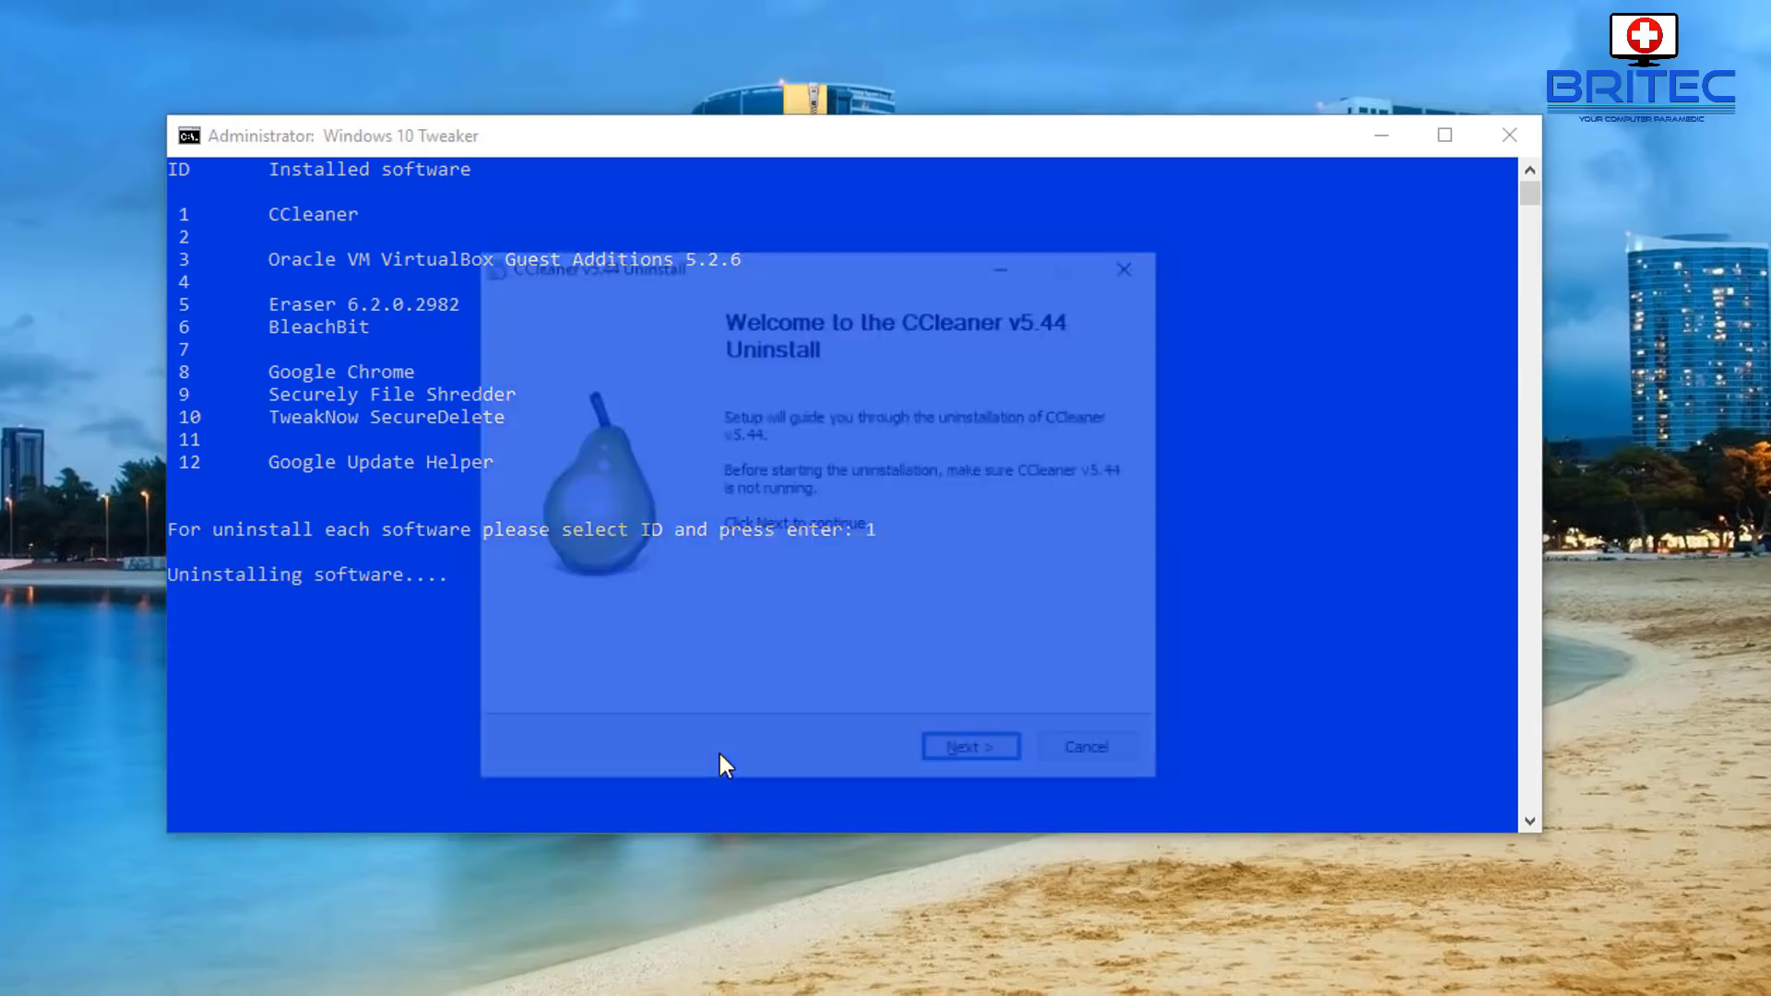
{"action": "left_click", "coordinate": [969, 758]}
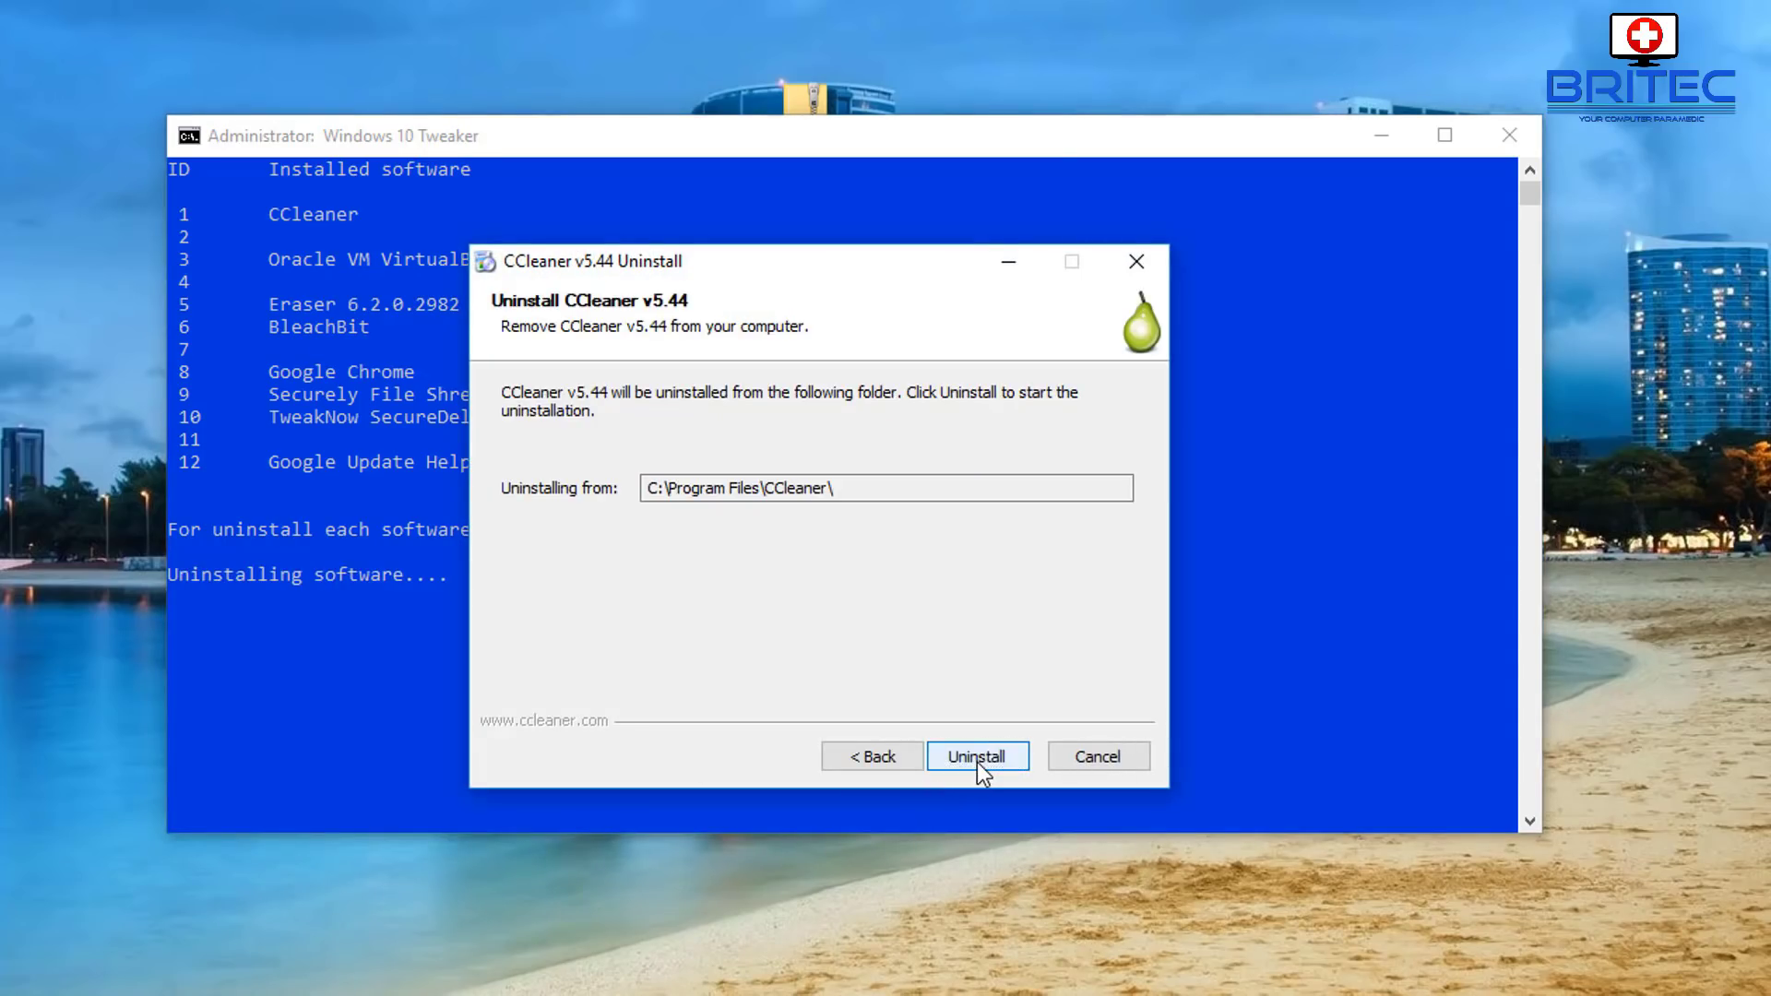
{"action": "left_click", "coordinate": [977, 762]}
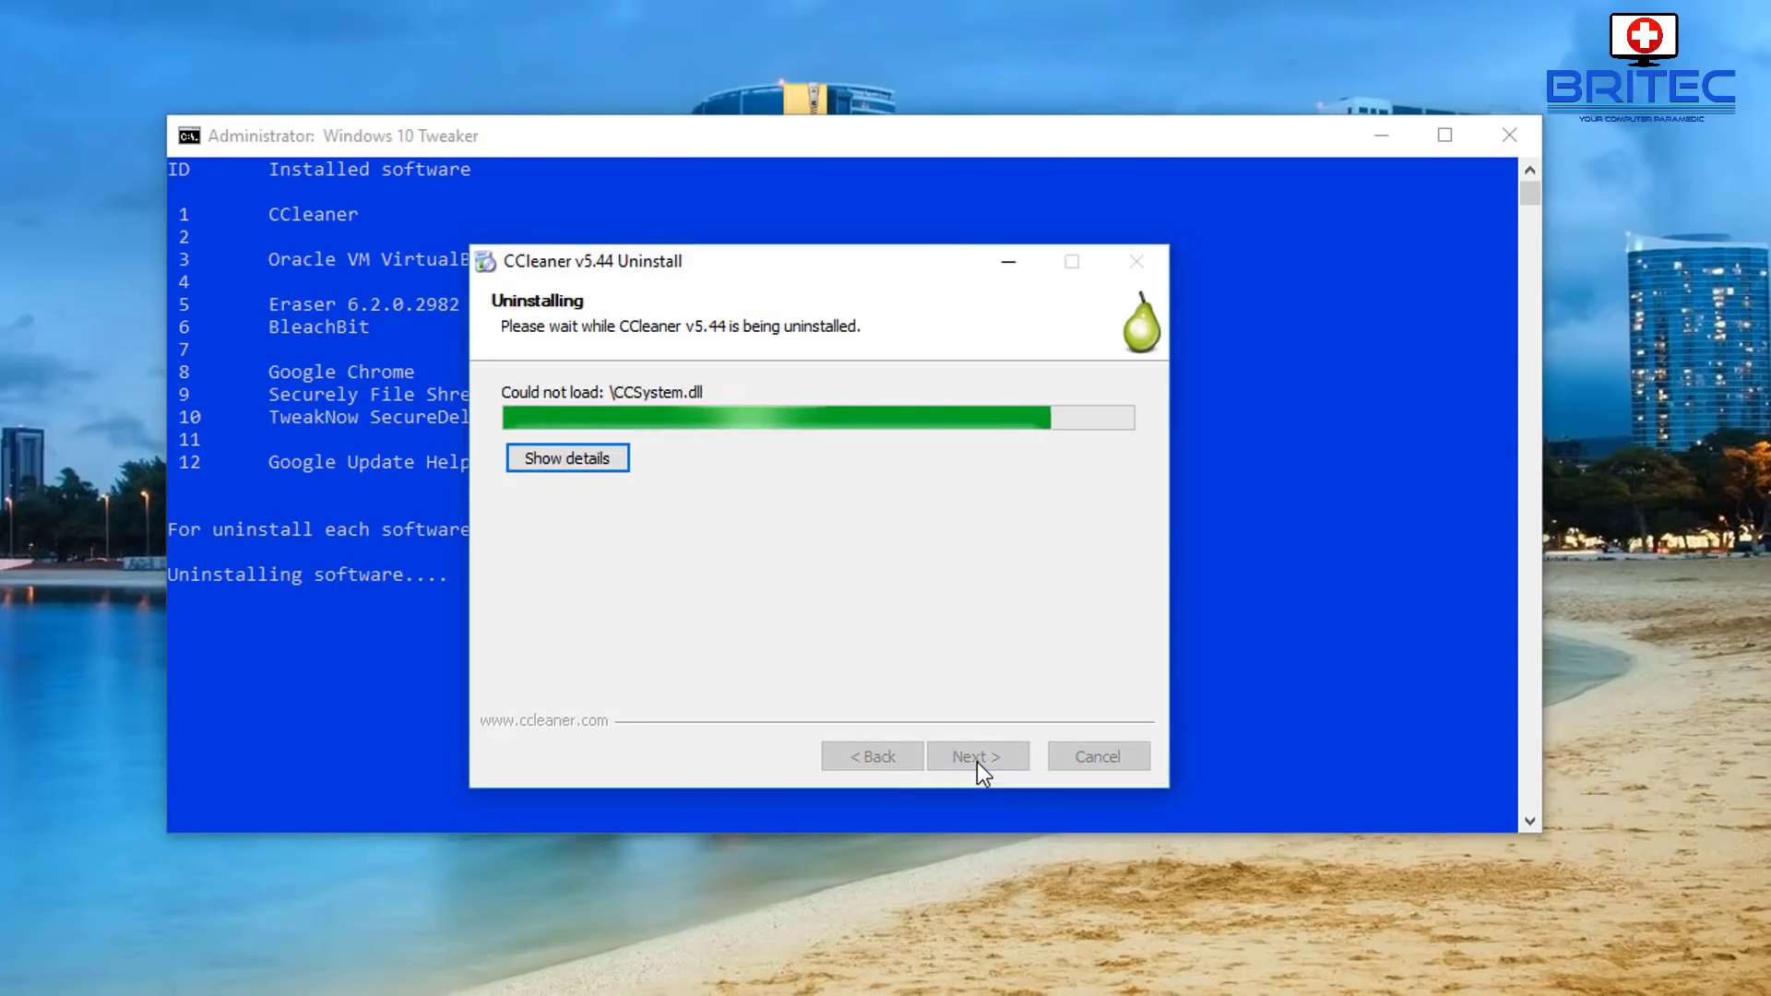
{"action": "left_click", "coordinate": [977, 760]}
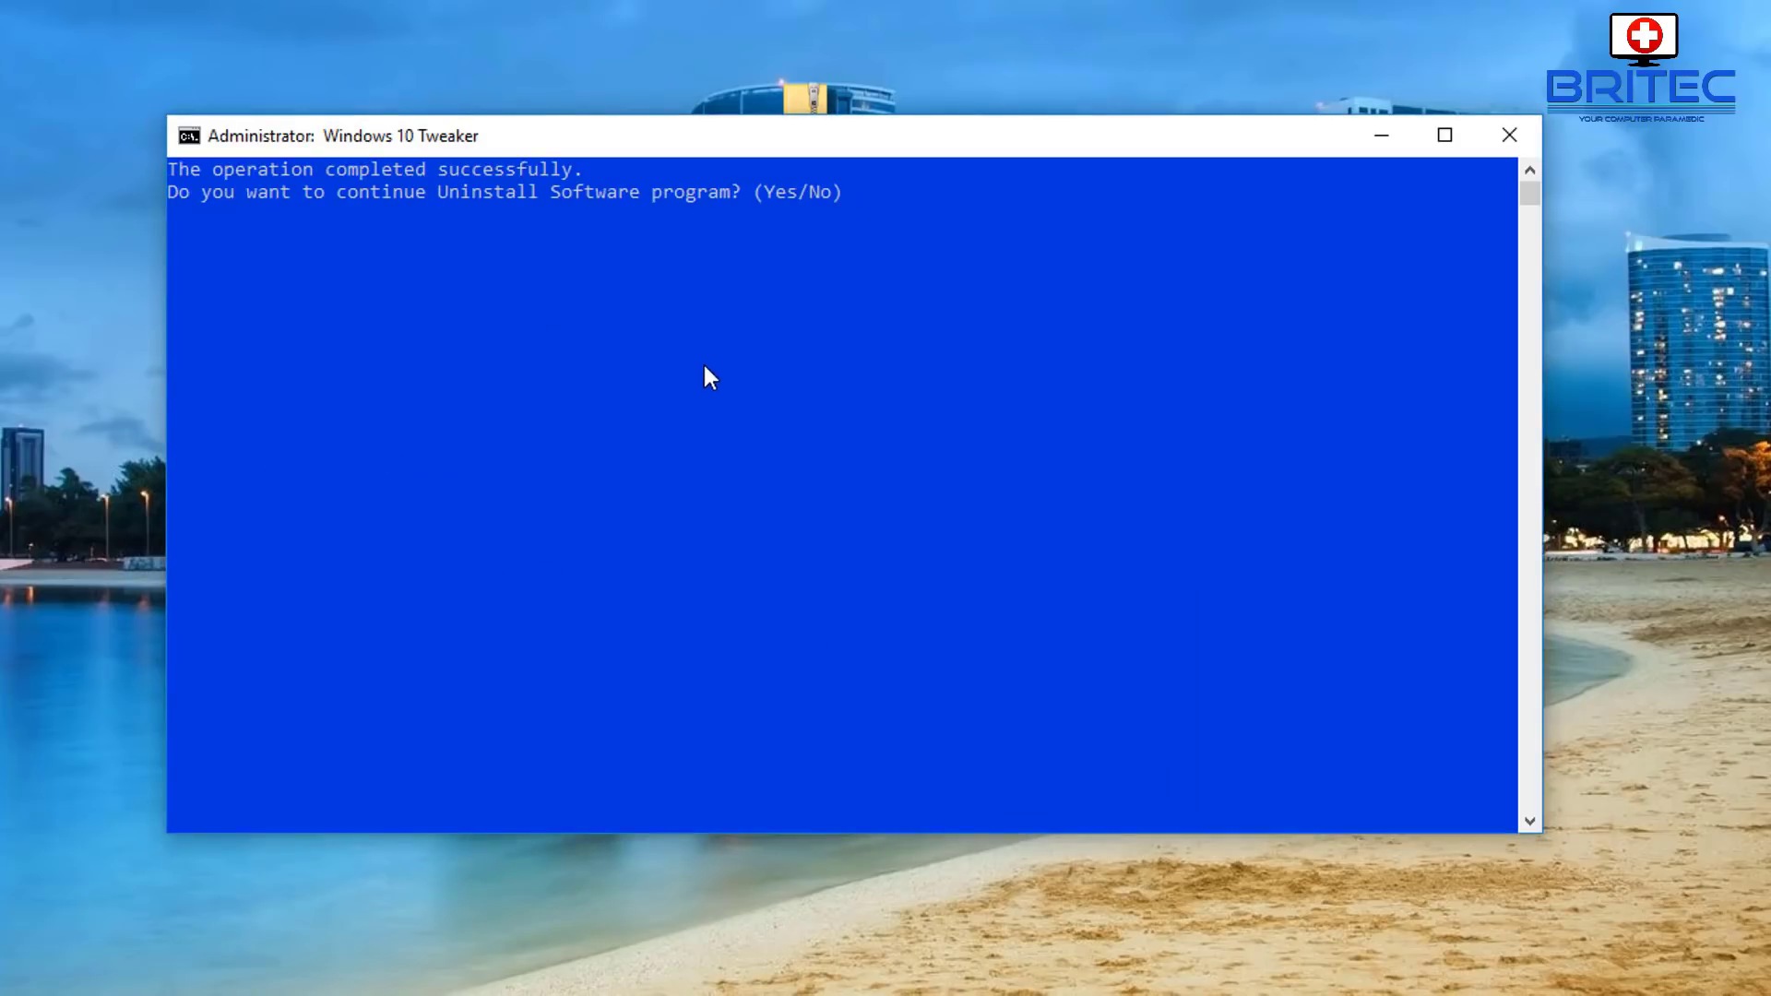
Agree to continue uninstalling software and remove TweakNow SecureDelete by choosing ID 9 and confirming its removal.
{"action": "type", "text": "y"}
{"action": "key", "text": "Return"}
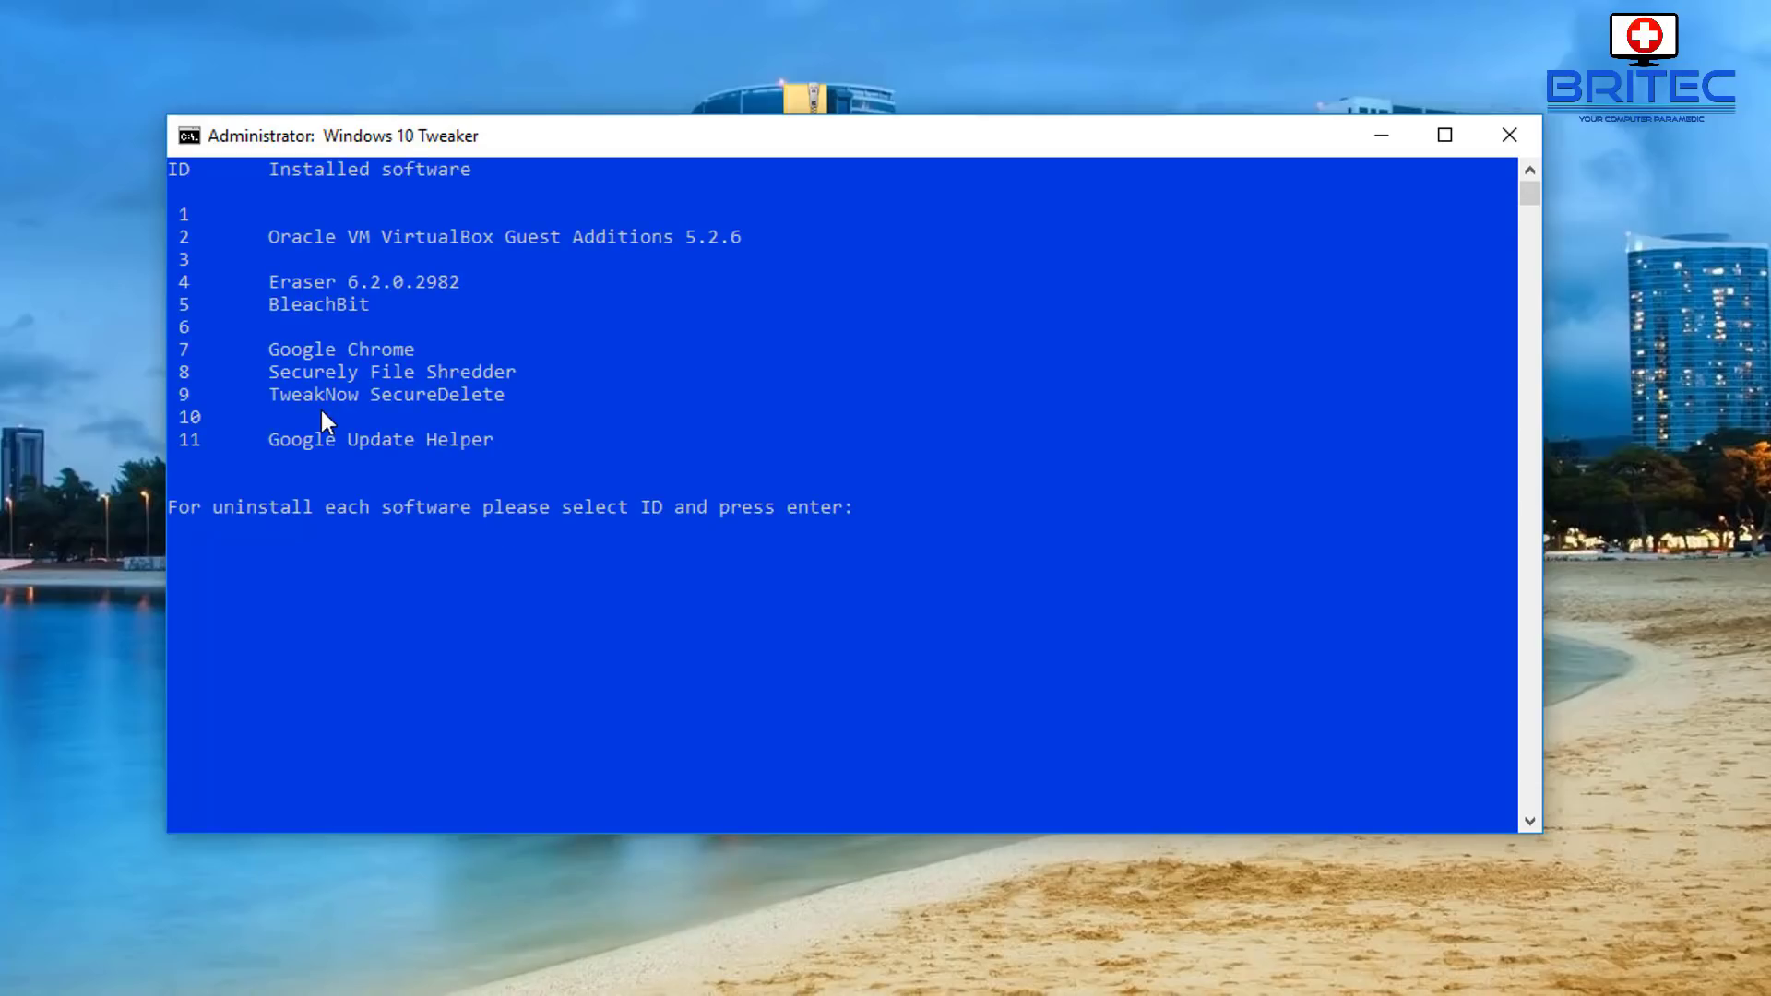
{"action": "type", "text": "9"}
{"action": "key", "text": "Return"}
{"action": "left_click", "coordinate": [897, 620]}
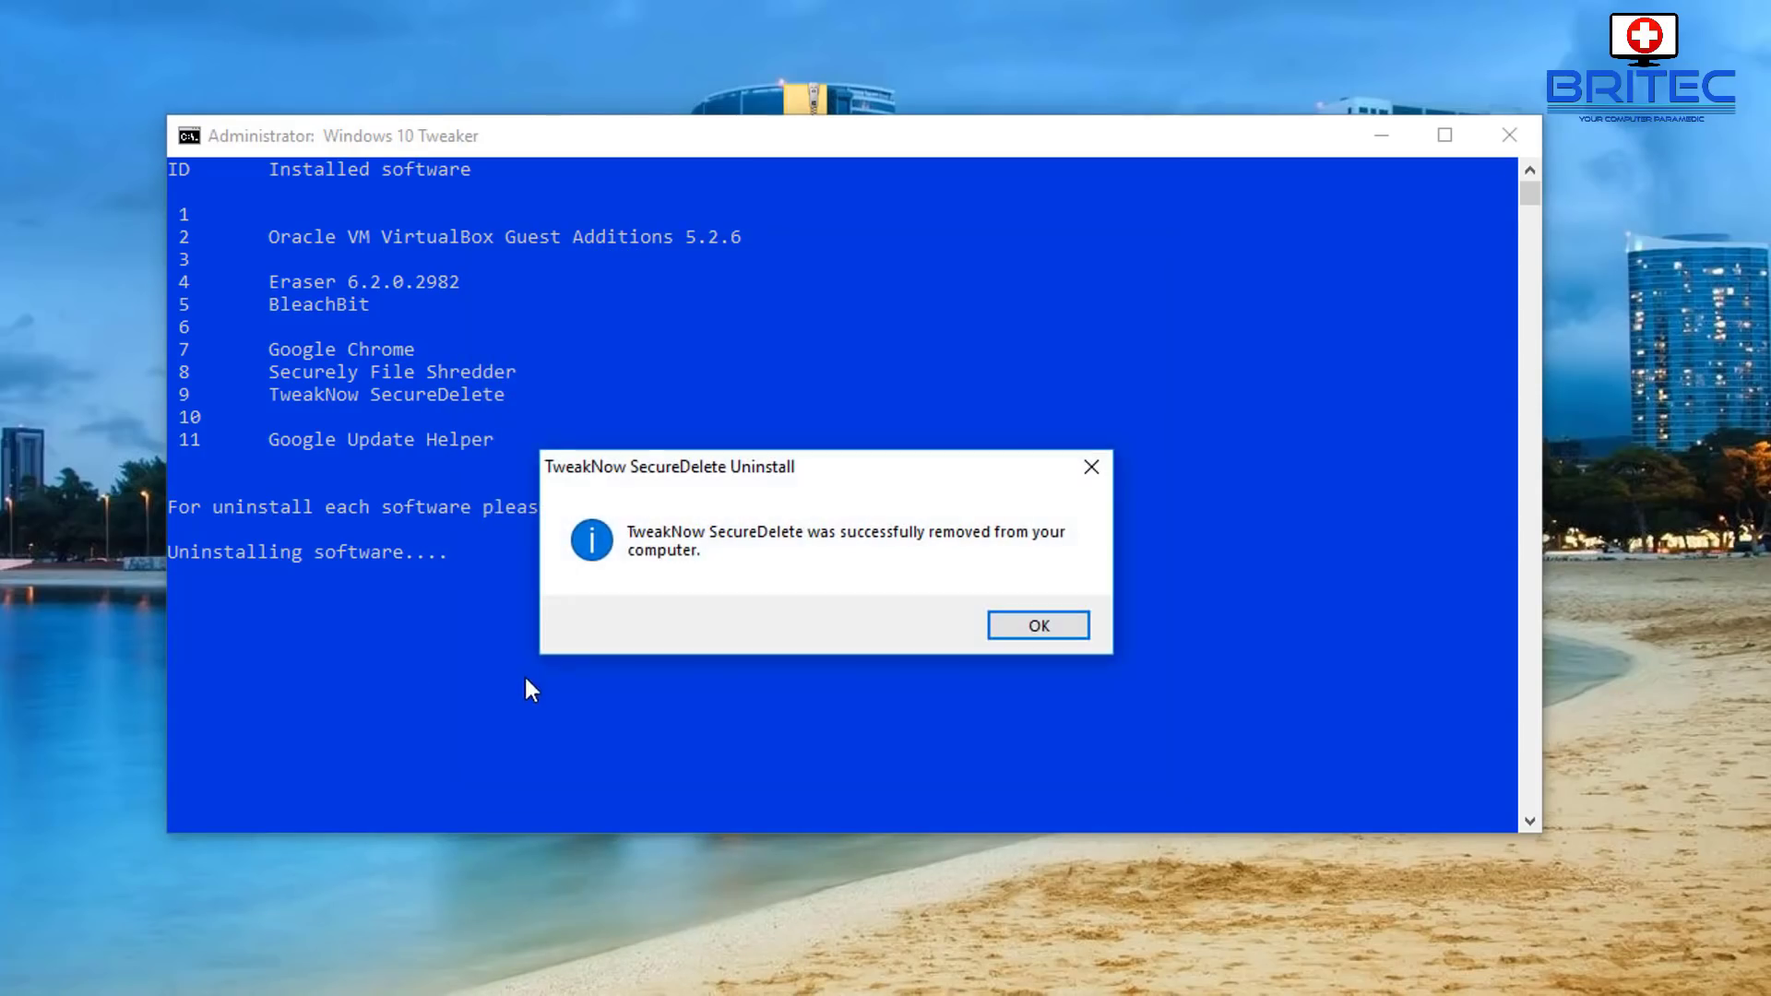
{"action": "left_click", "coordinate": [1054, 631]}
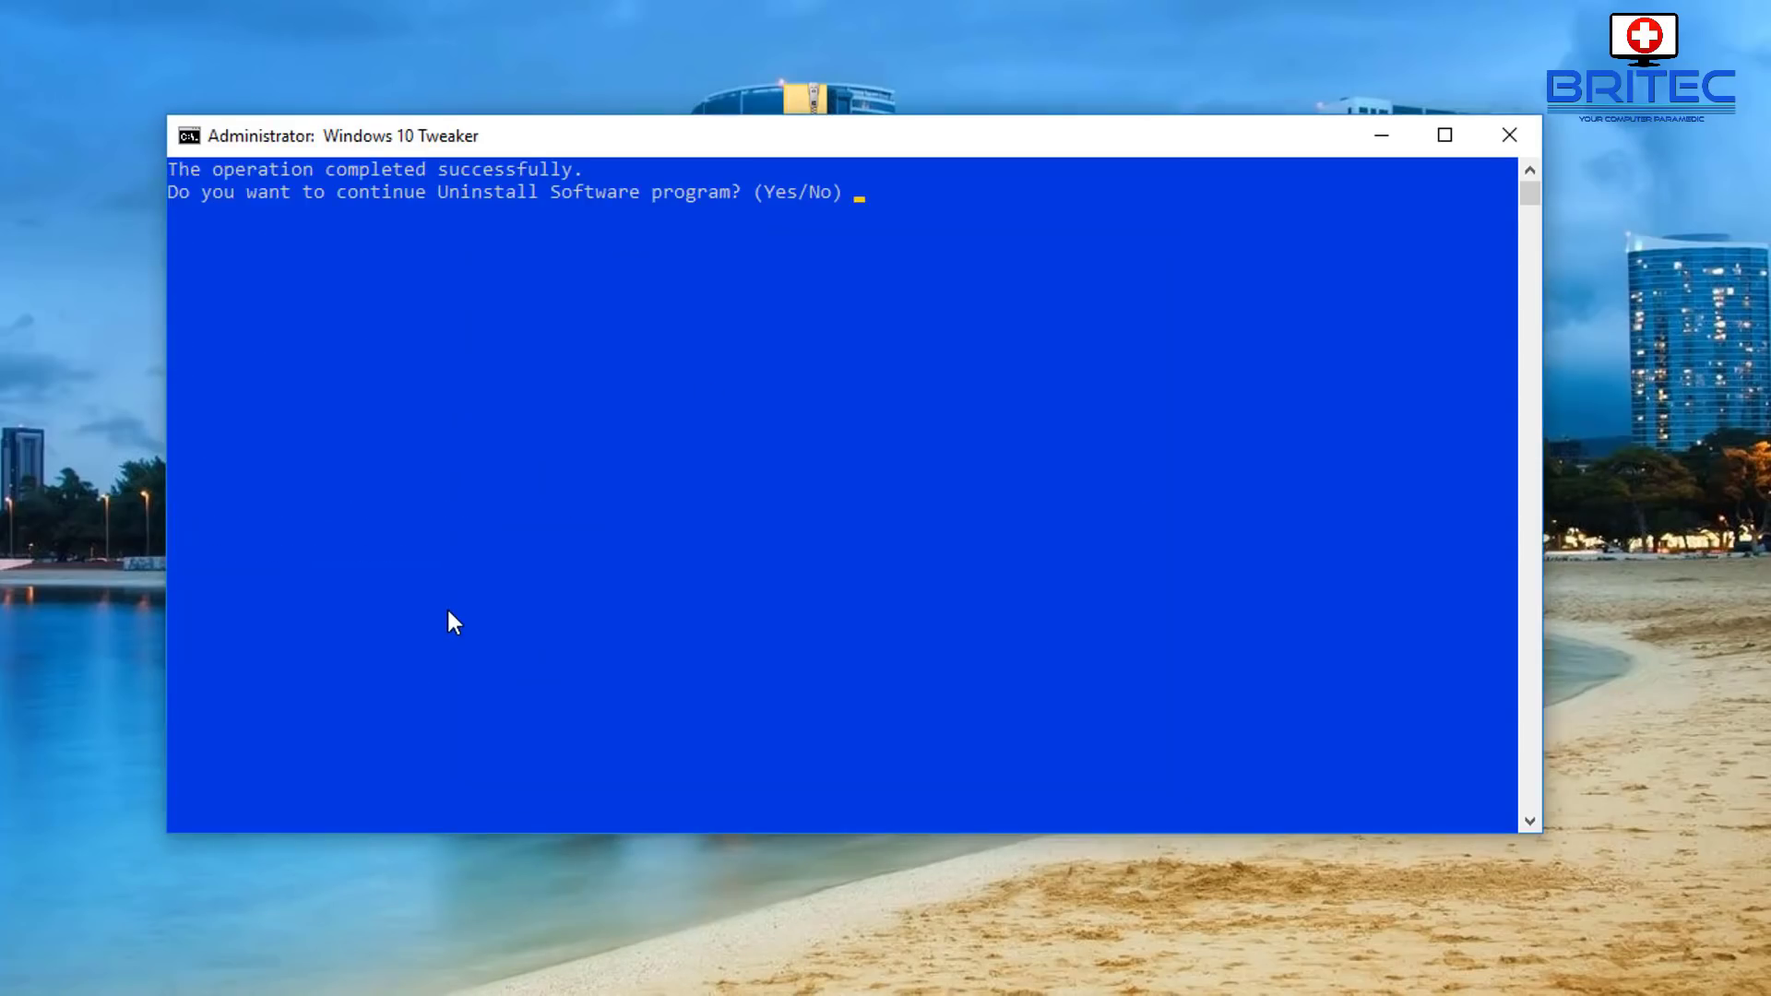
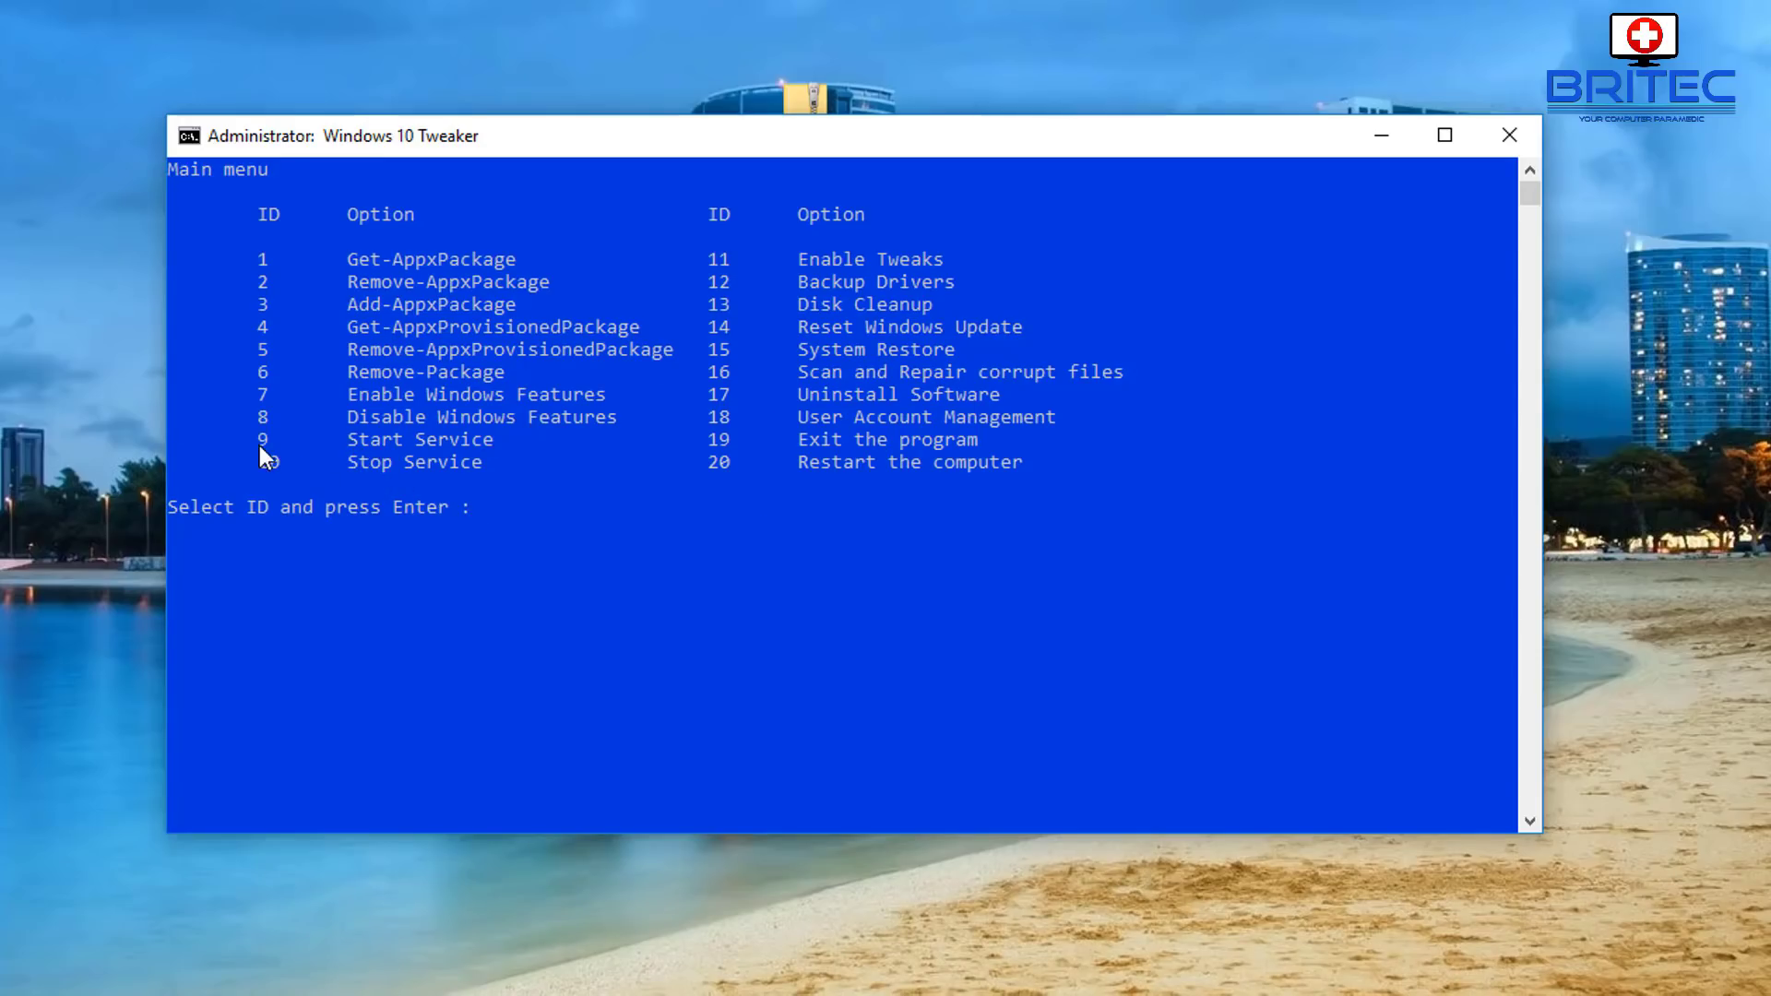
Open Start Service, option 9, and examine the list of services that can be started through ID 159.
{"action": "type", "text": "9"}
{"action": "key", "text": "Return"}
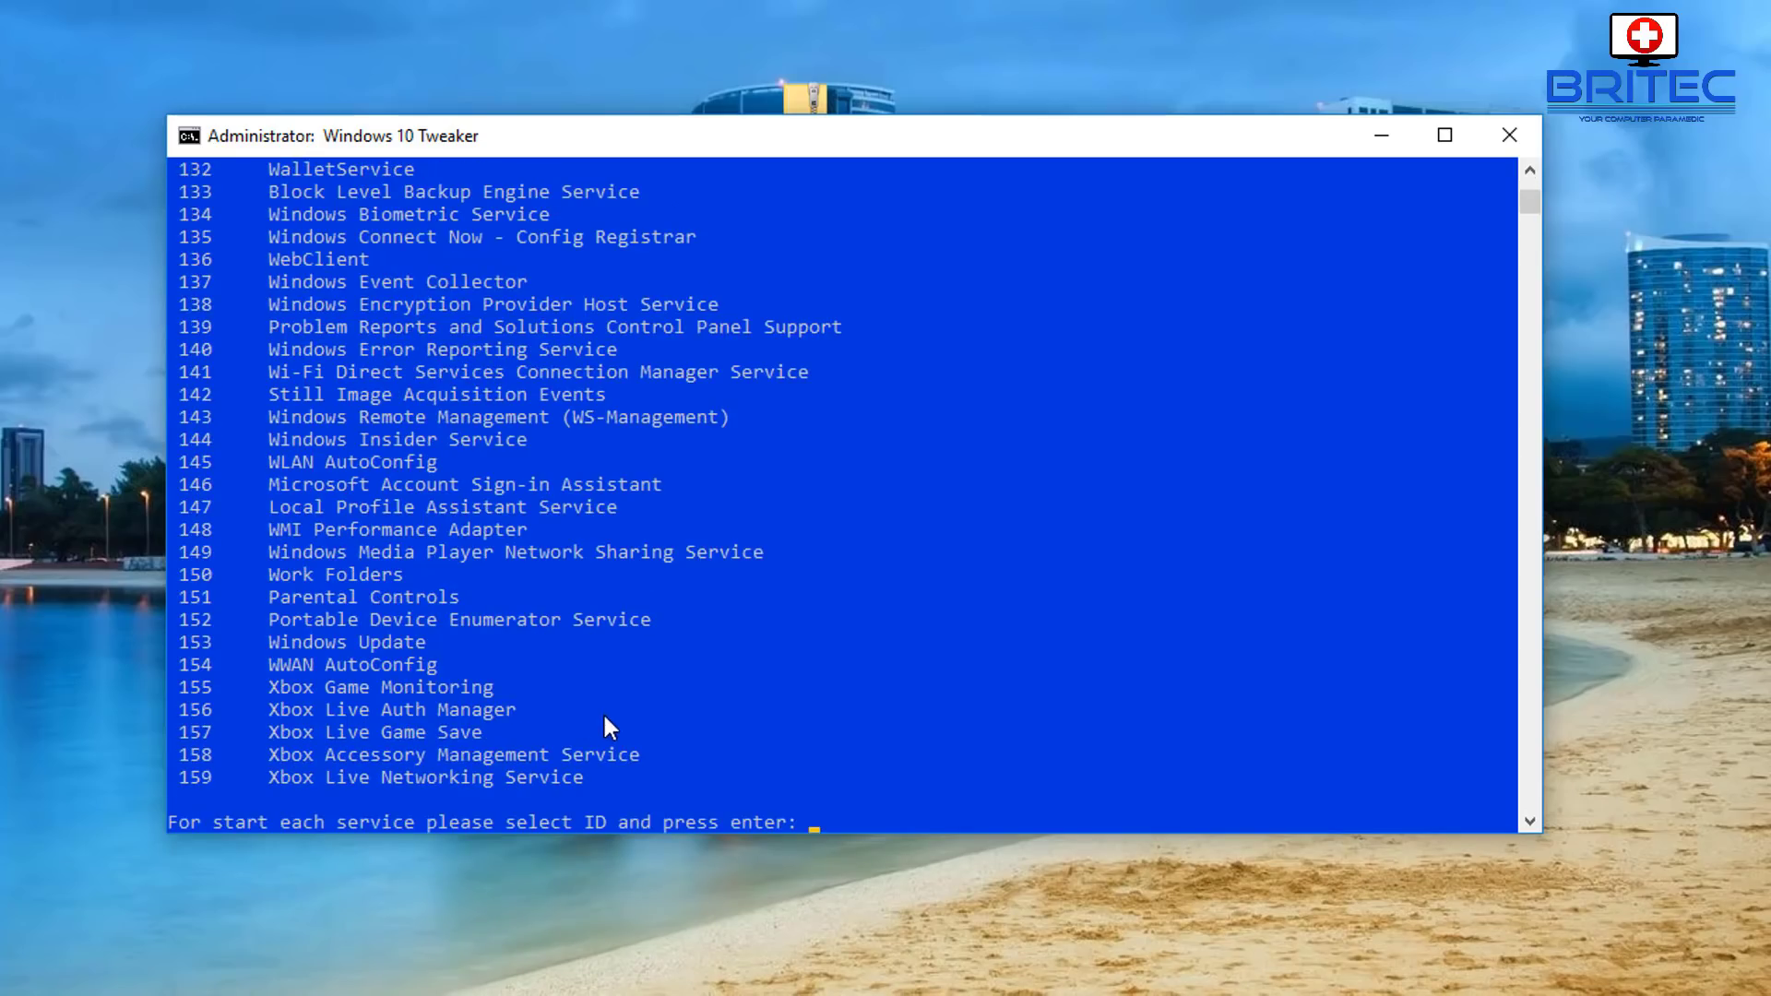
{"action": "scroll", "coordinate": [579, 732], "scroll_direction": "up", "scroll_amount": 20}
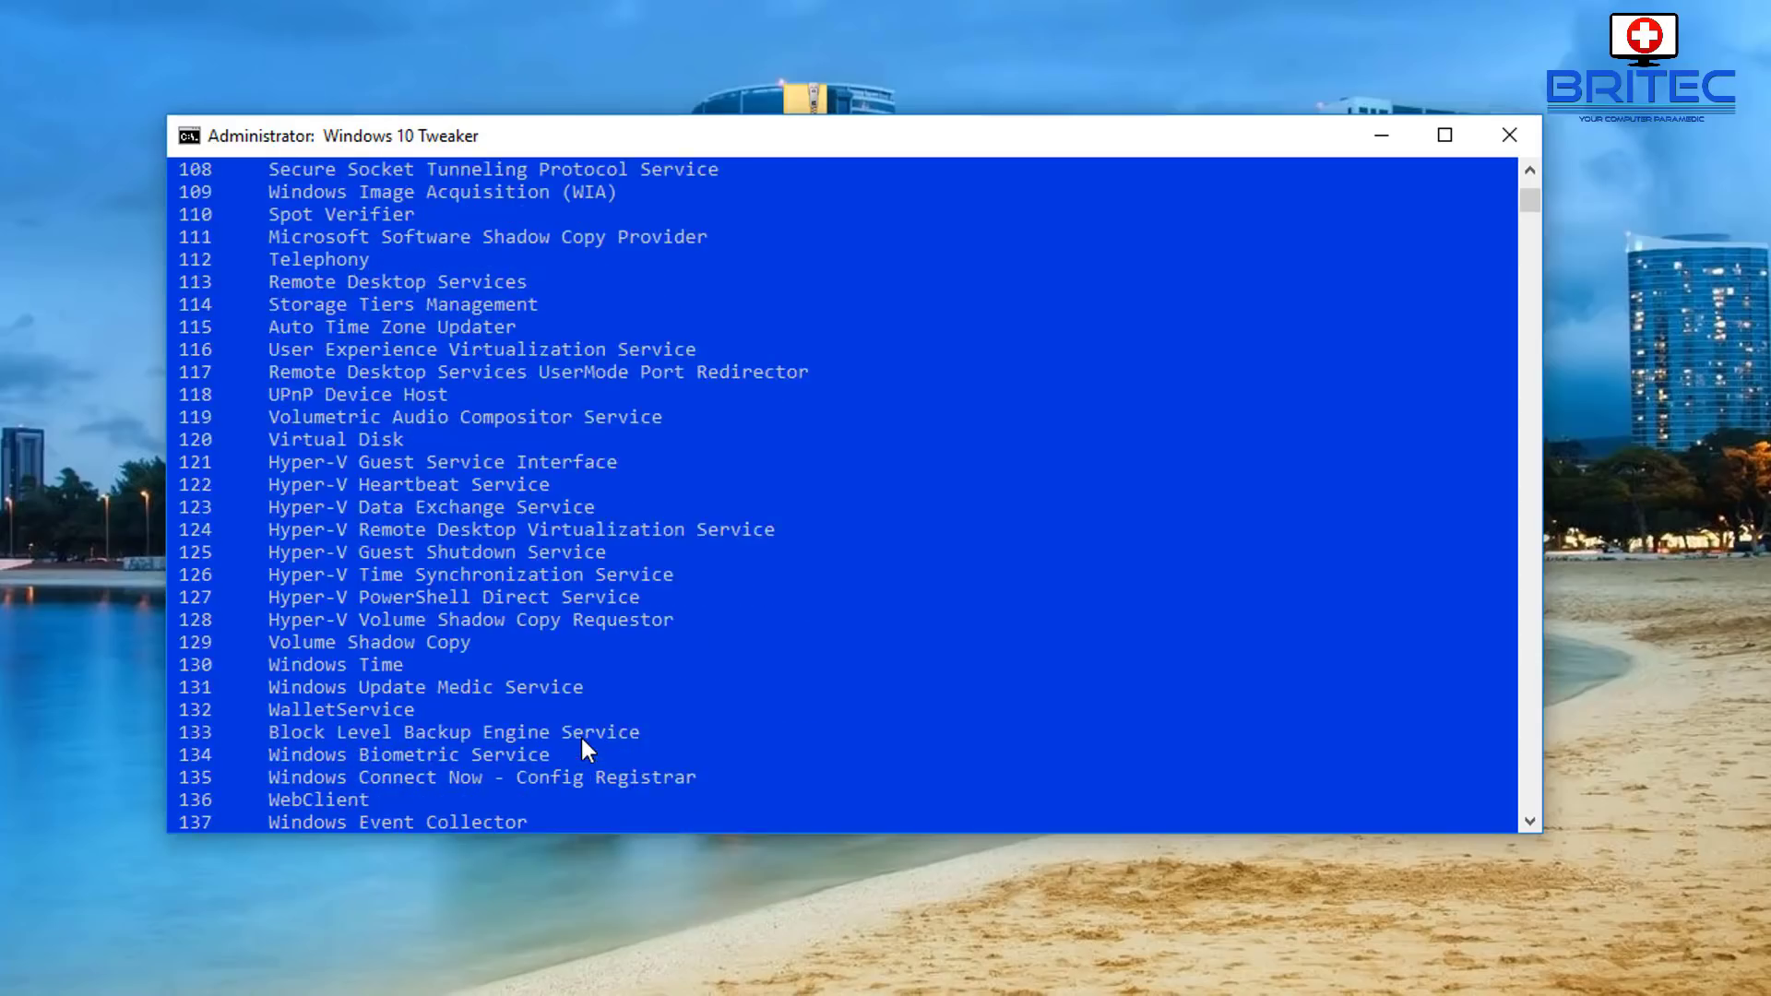
{"action": "scroll", "coordinate": [579, 738], "scroll_direction": "up", "scroll_amount": 1}
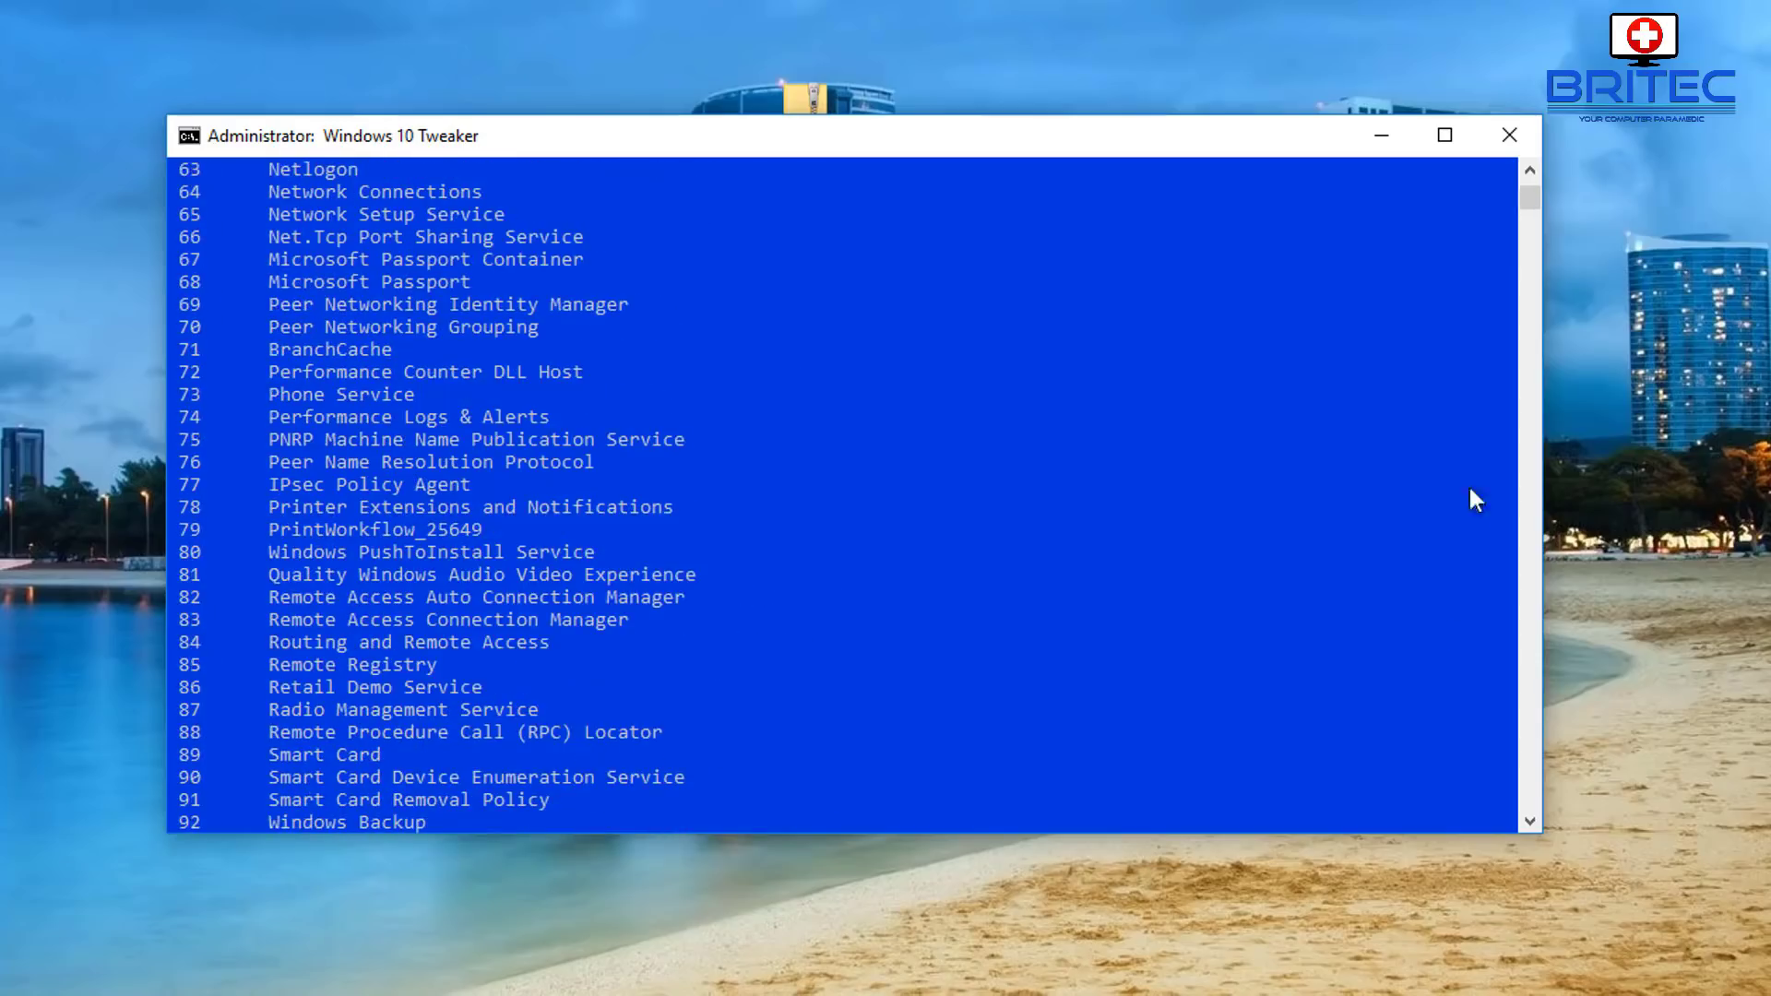
{"action": "left_click_drag", "start_coordinate": [1533, 202], "coordinate": [1527, 218]}
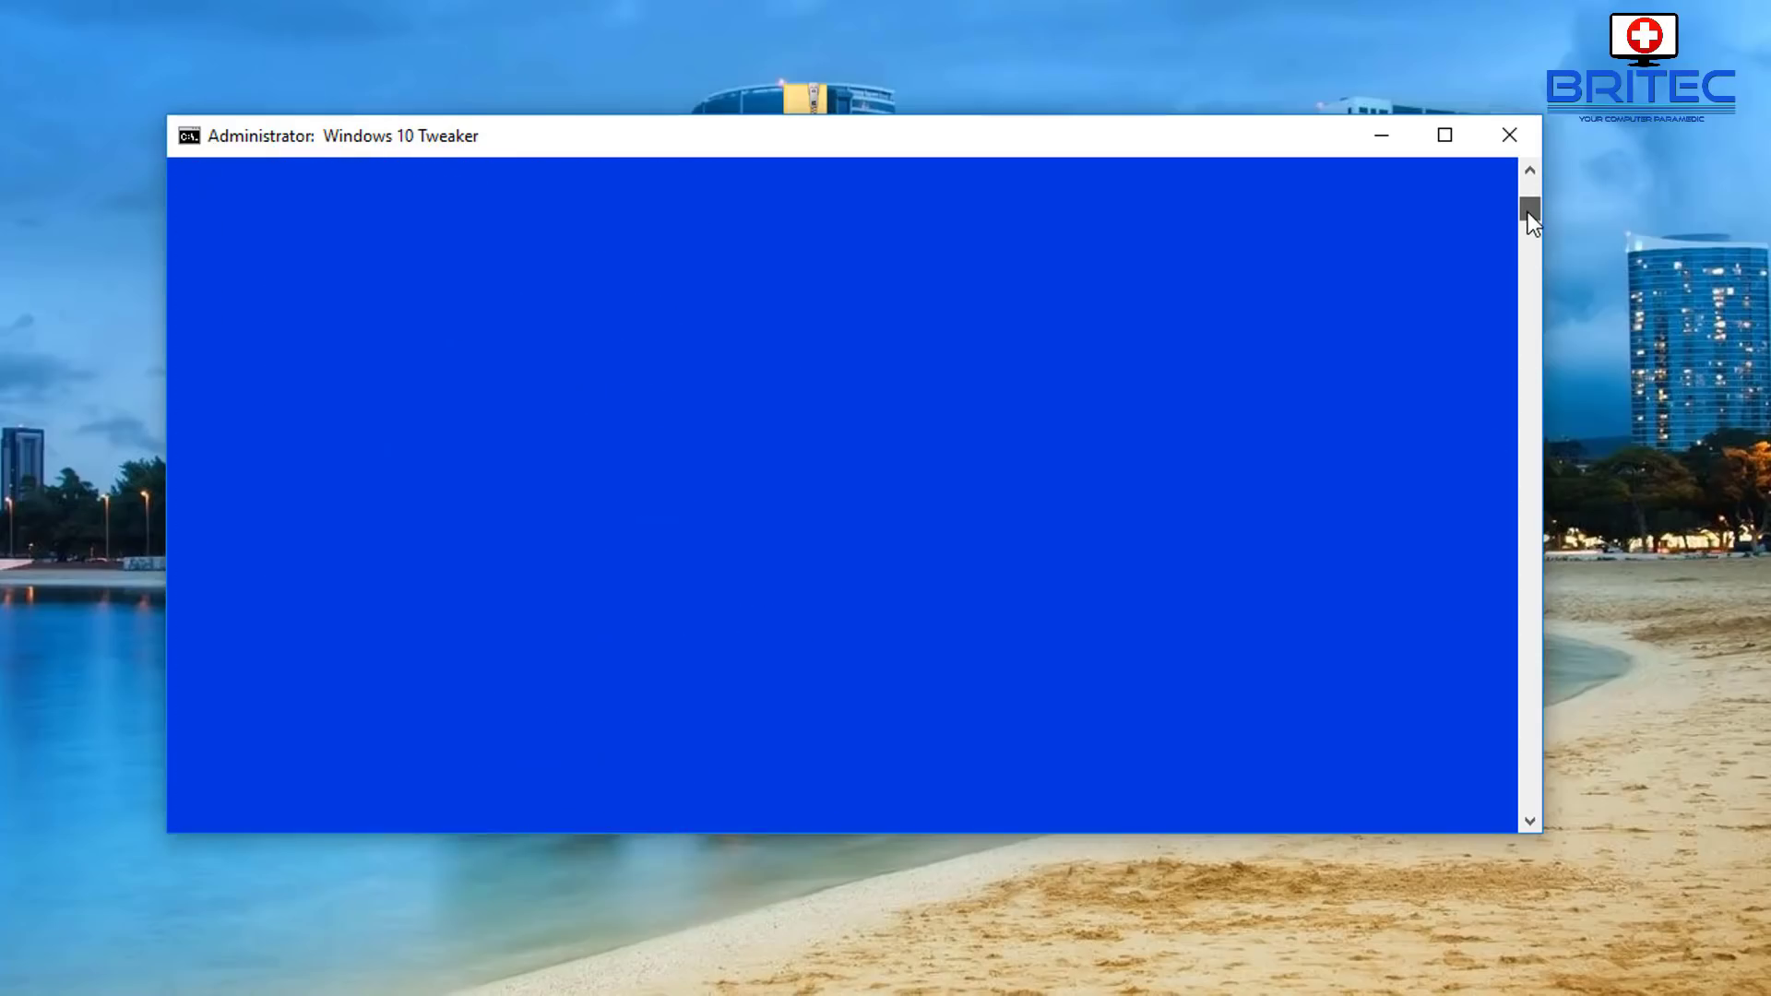
{"action": "scroll", "coordinate": [1252, 494], "scroll_direction": "down", "scroll_amount": 8}
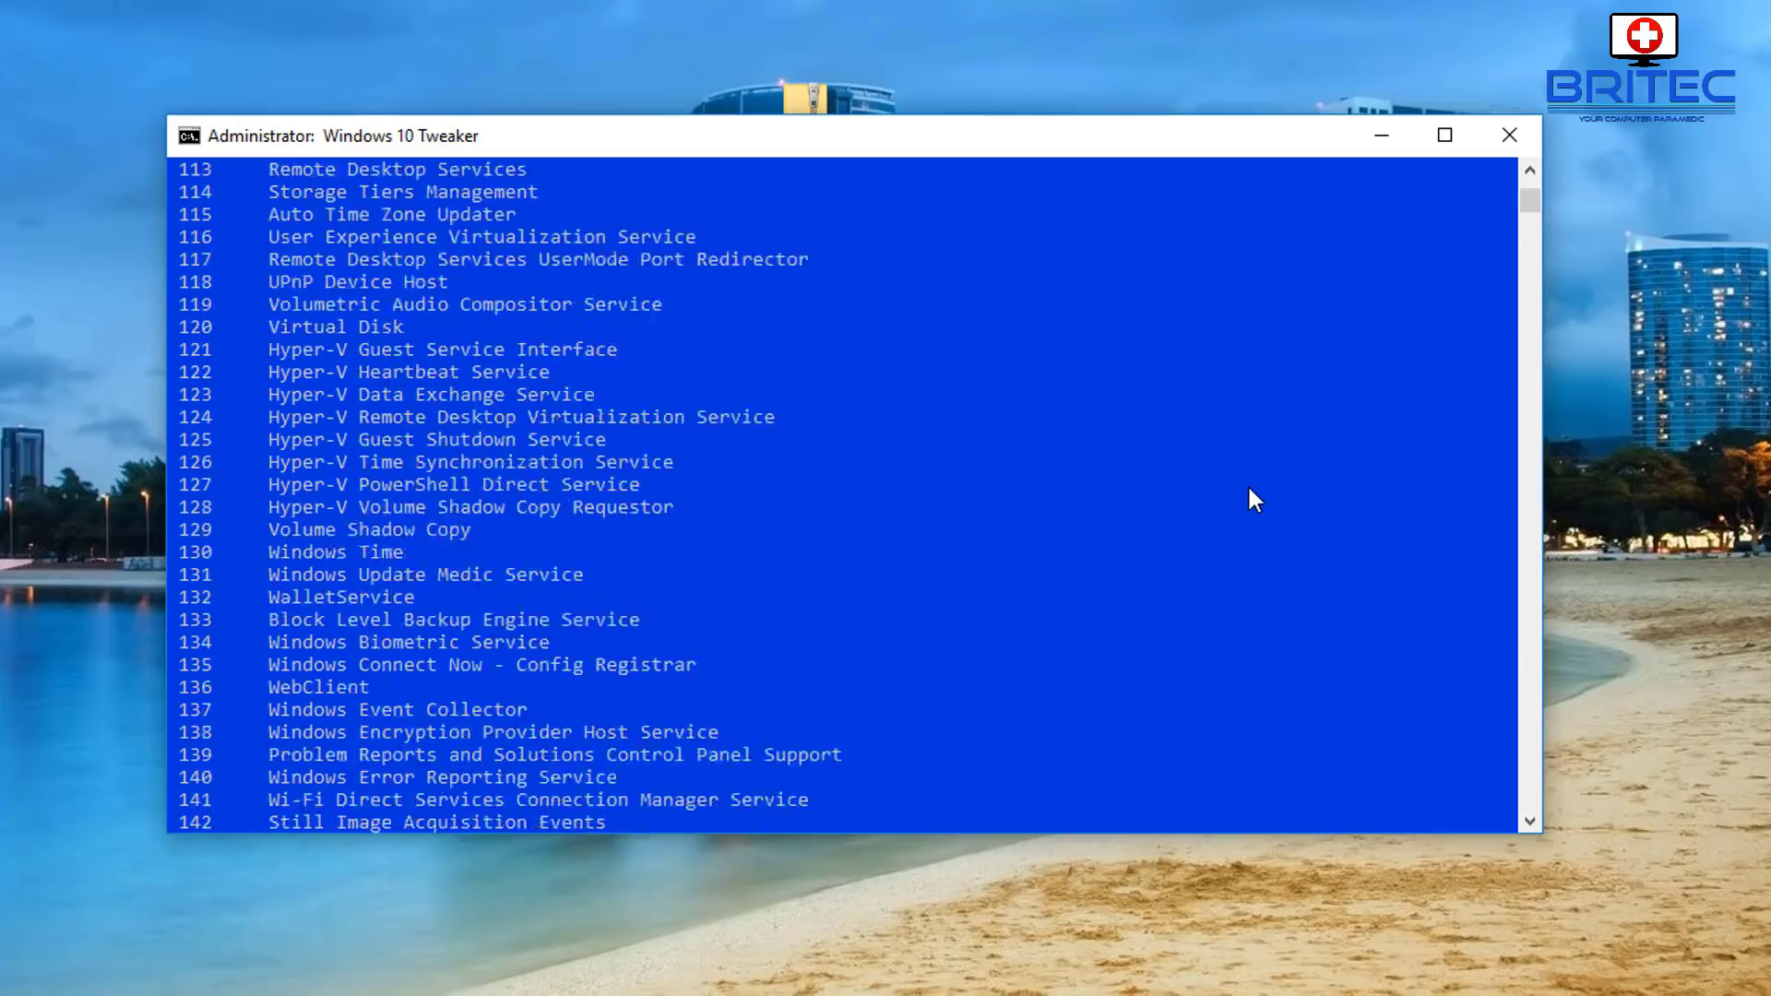
{"action": "scroll", "coordinate": [1249, 489], "scroll_direction": "down", "scroll_amount": 5}
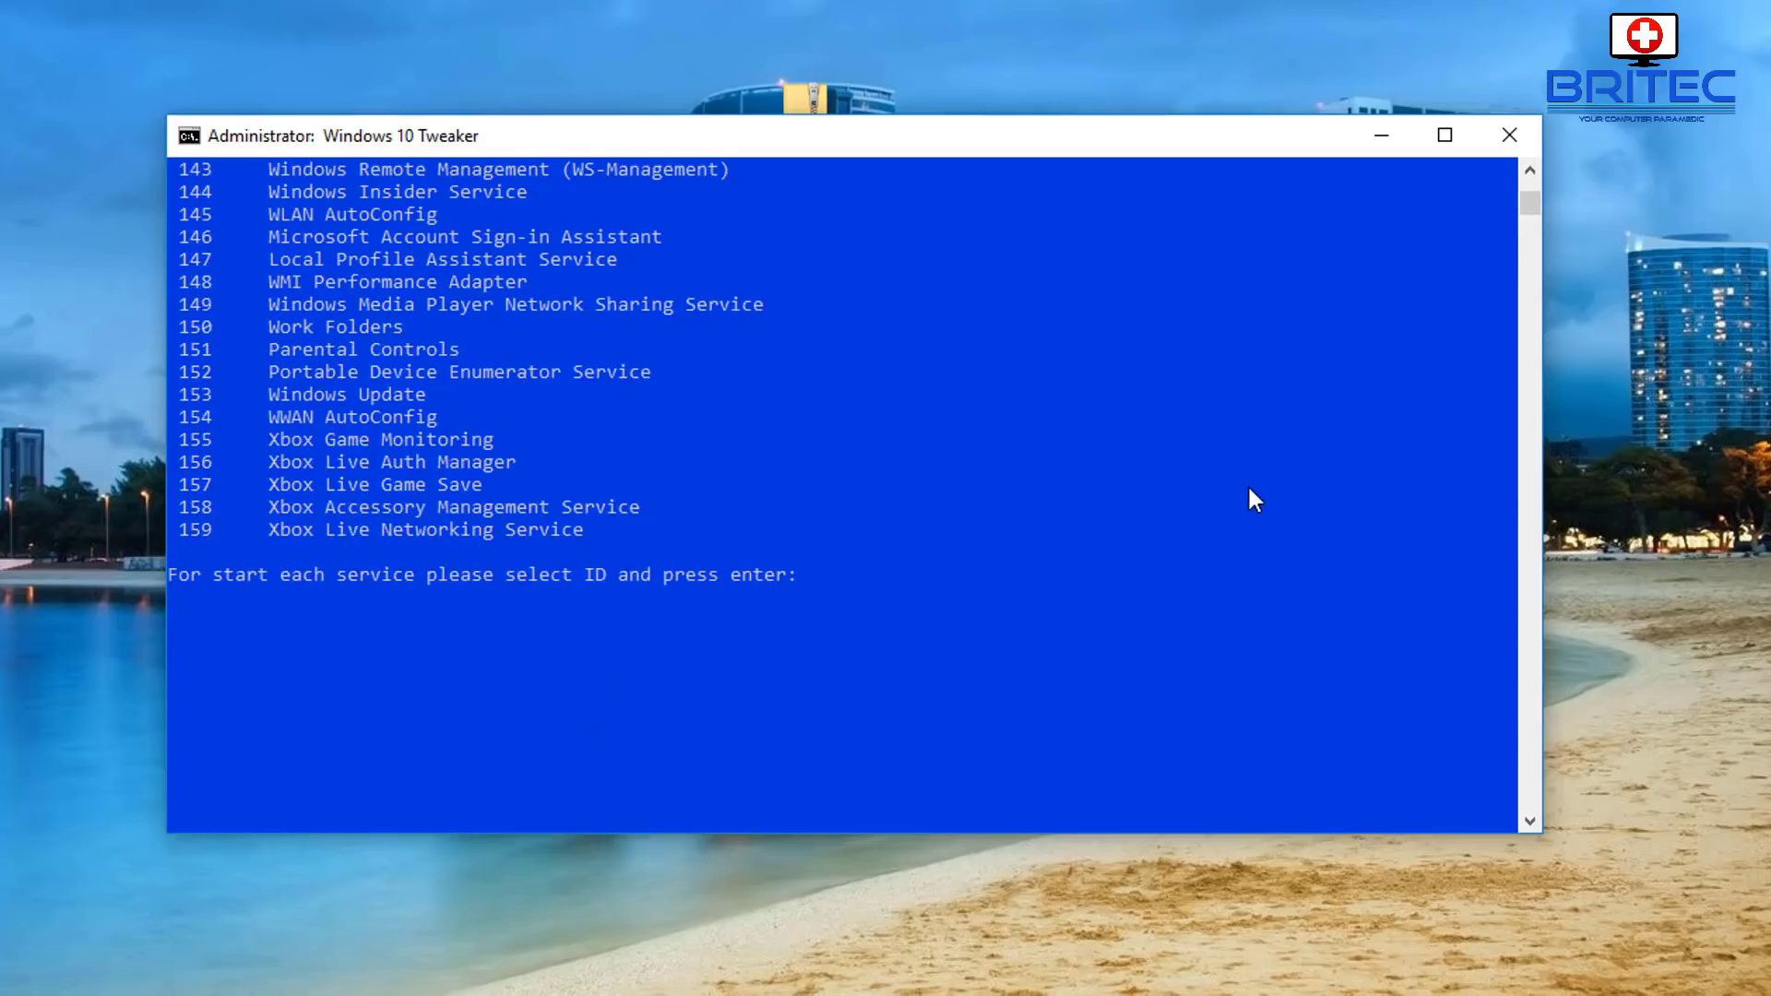
Leave the service list by entering m and decline to continue the Start Service program.
{"action": "type", "text": "m"}
{"action": "key", "text": "Return"}
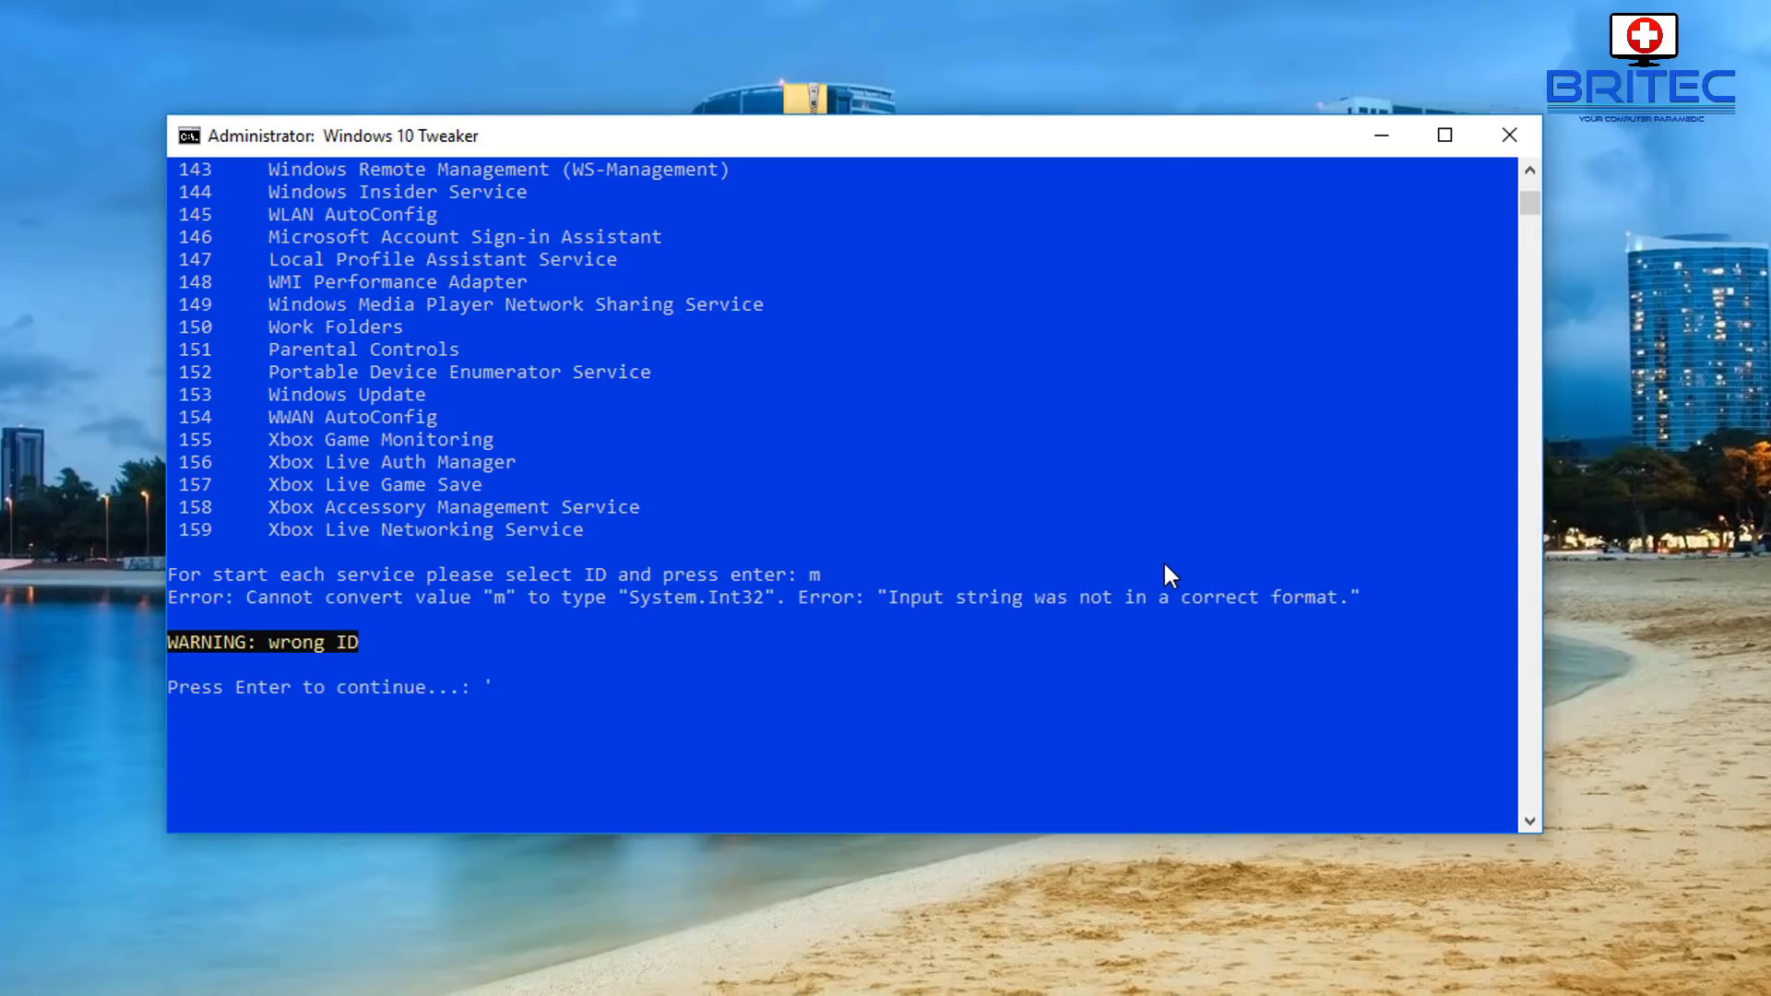
{"action": "key", "text": "Return"}
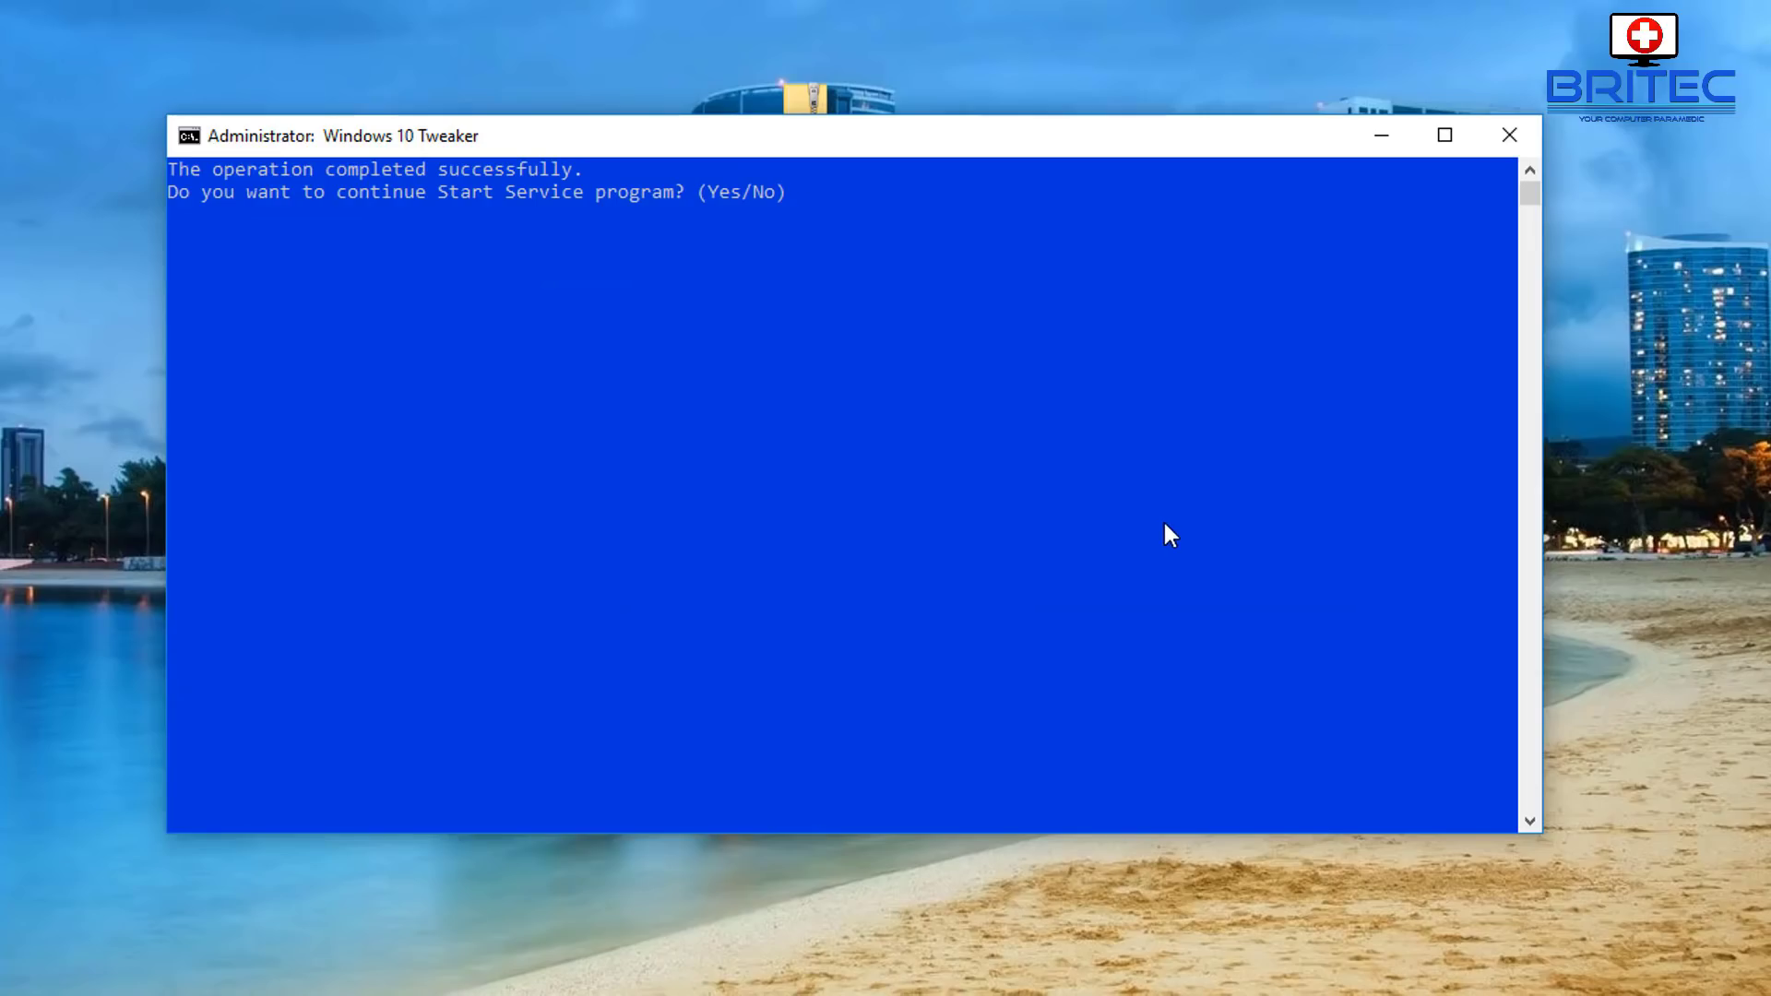
{"action": "key", "text": "Return"}
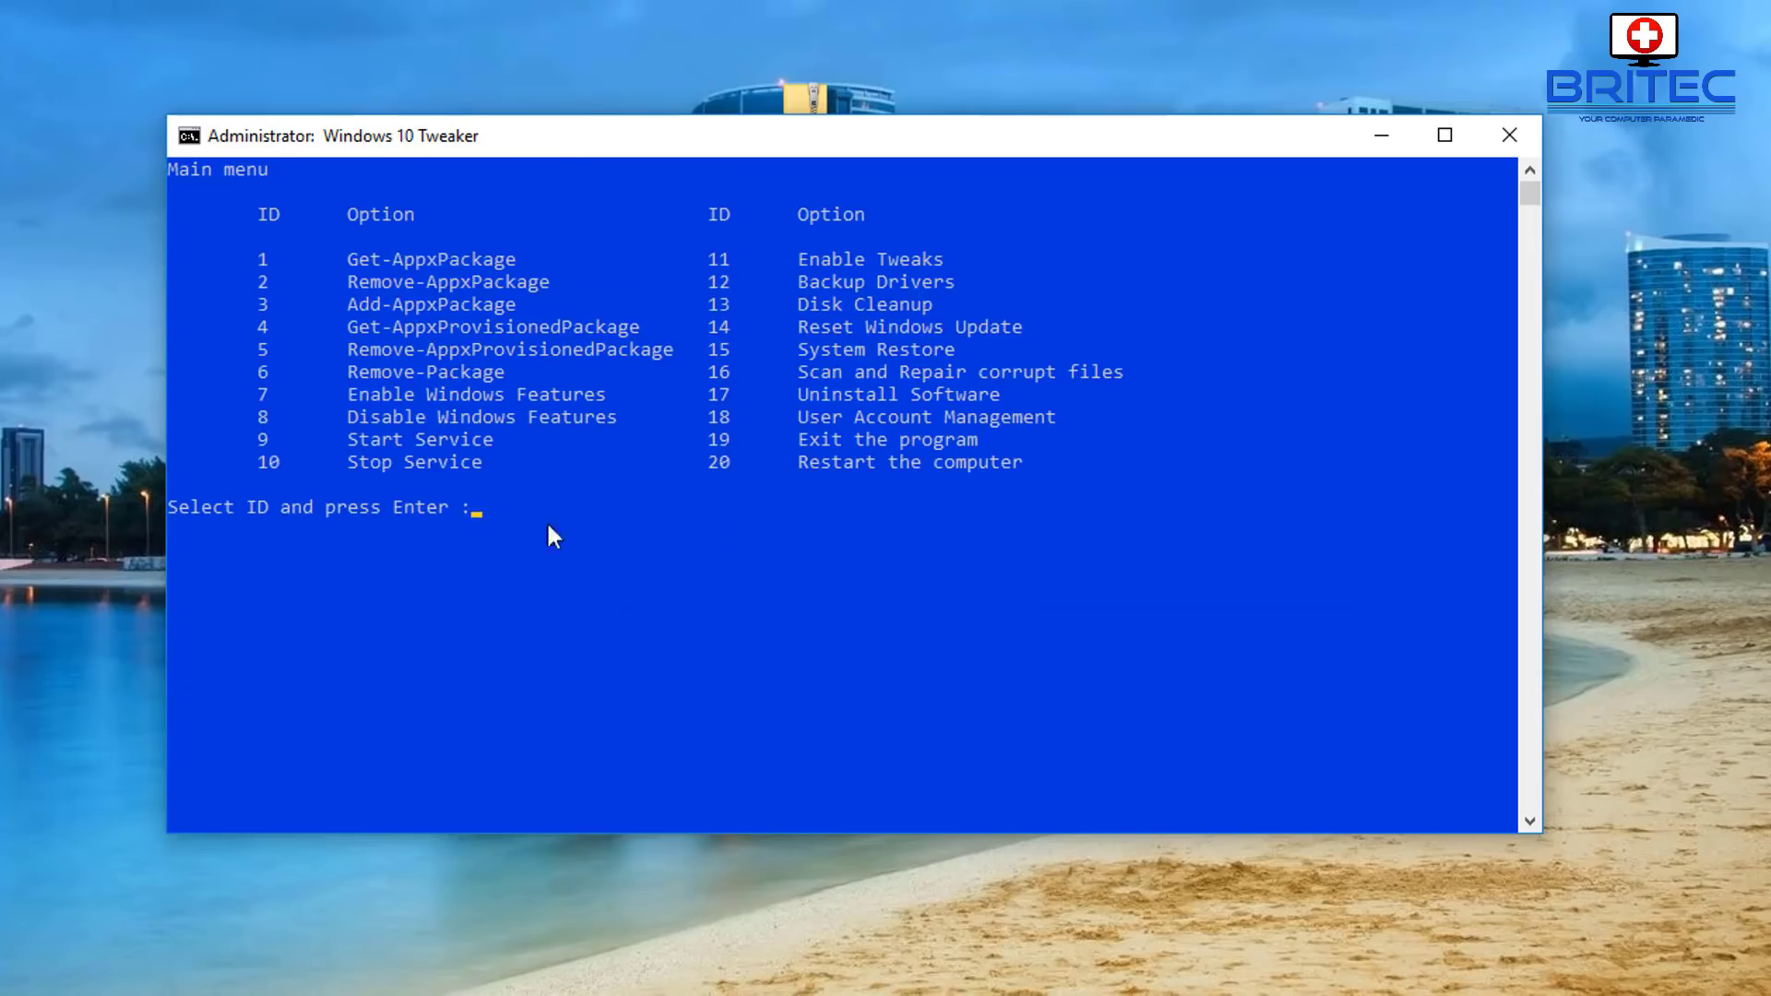
Open Stop Service, option 10, and examine the whole list of services from ID 1 to 80.
{"action": "type", "text": "10"}
{"action": "key", "text": "Return"}
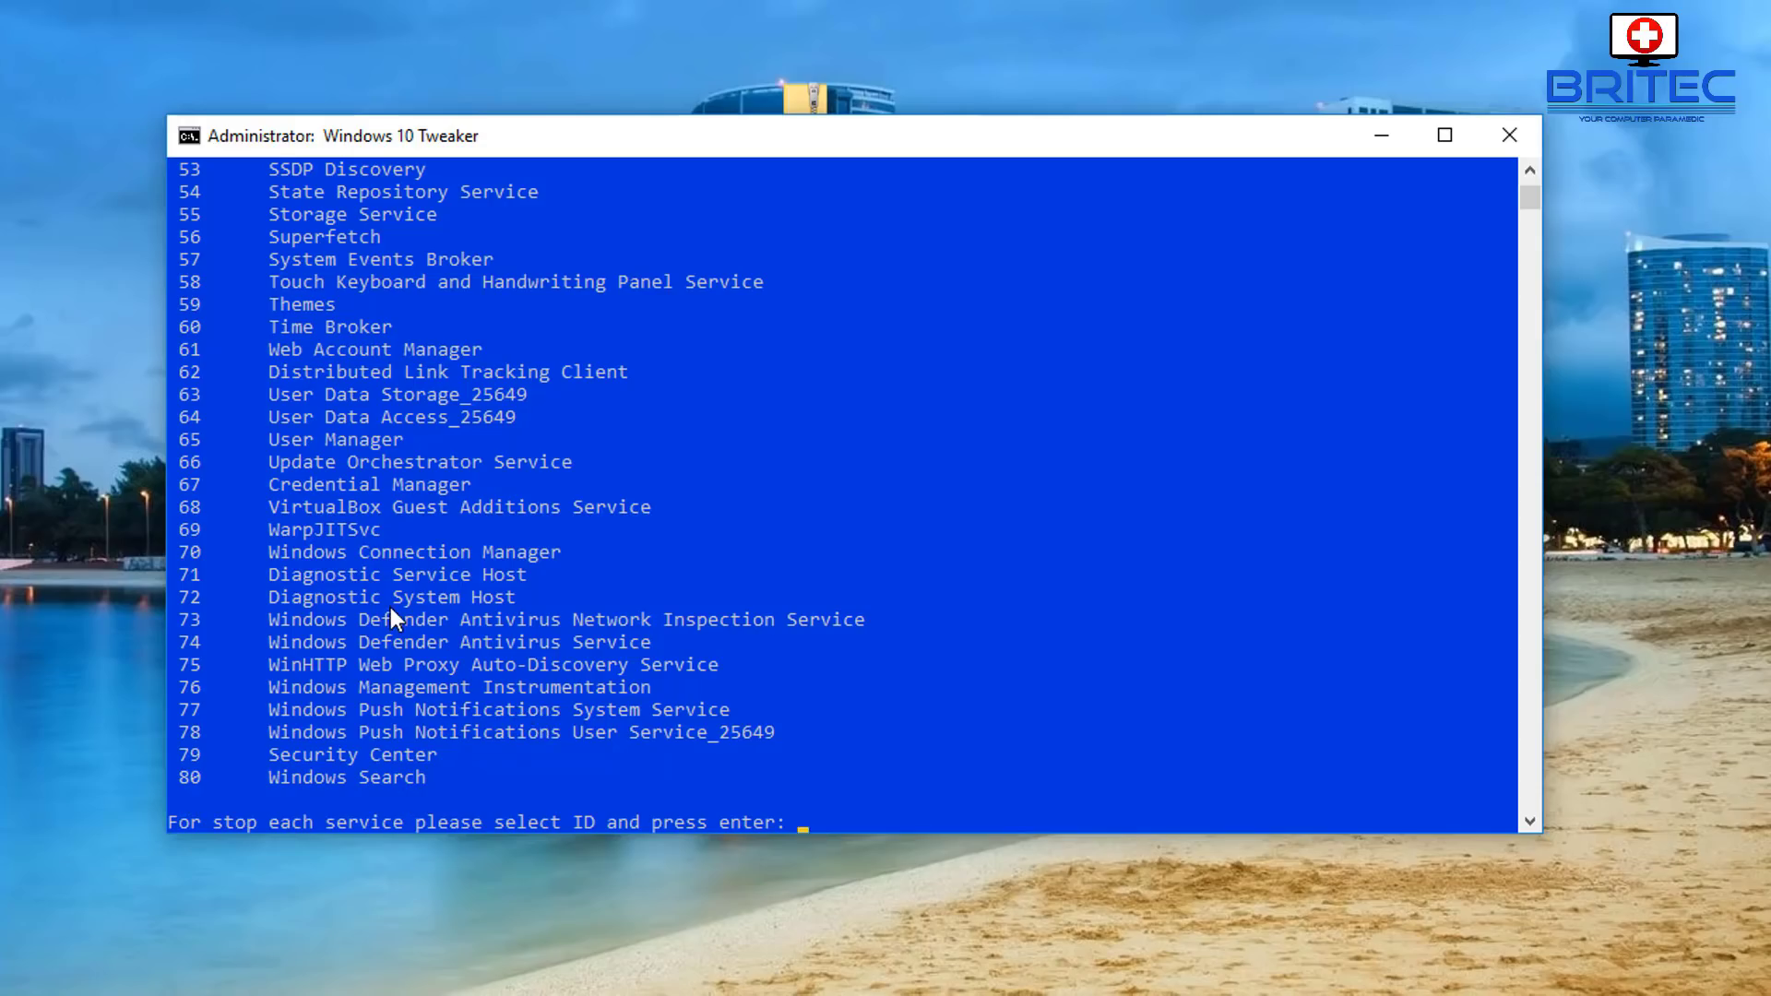
{"action": "scroll", "coordinate": [390, 607], "scroll_direction": "up", "scroll_amount": 3}
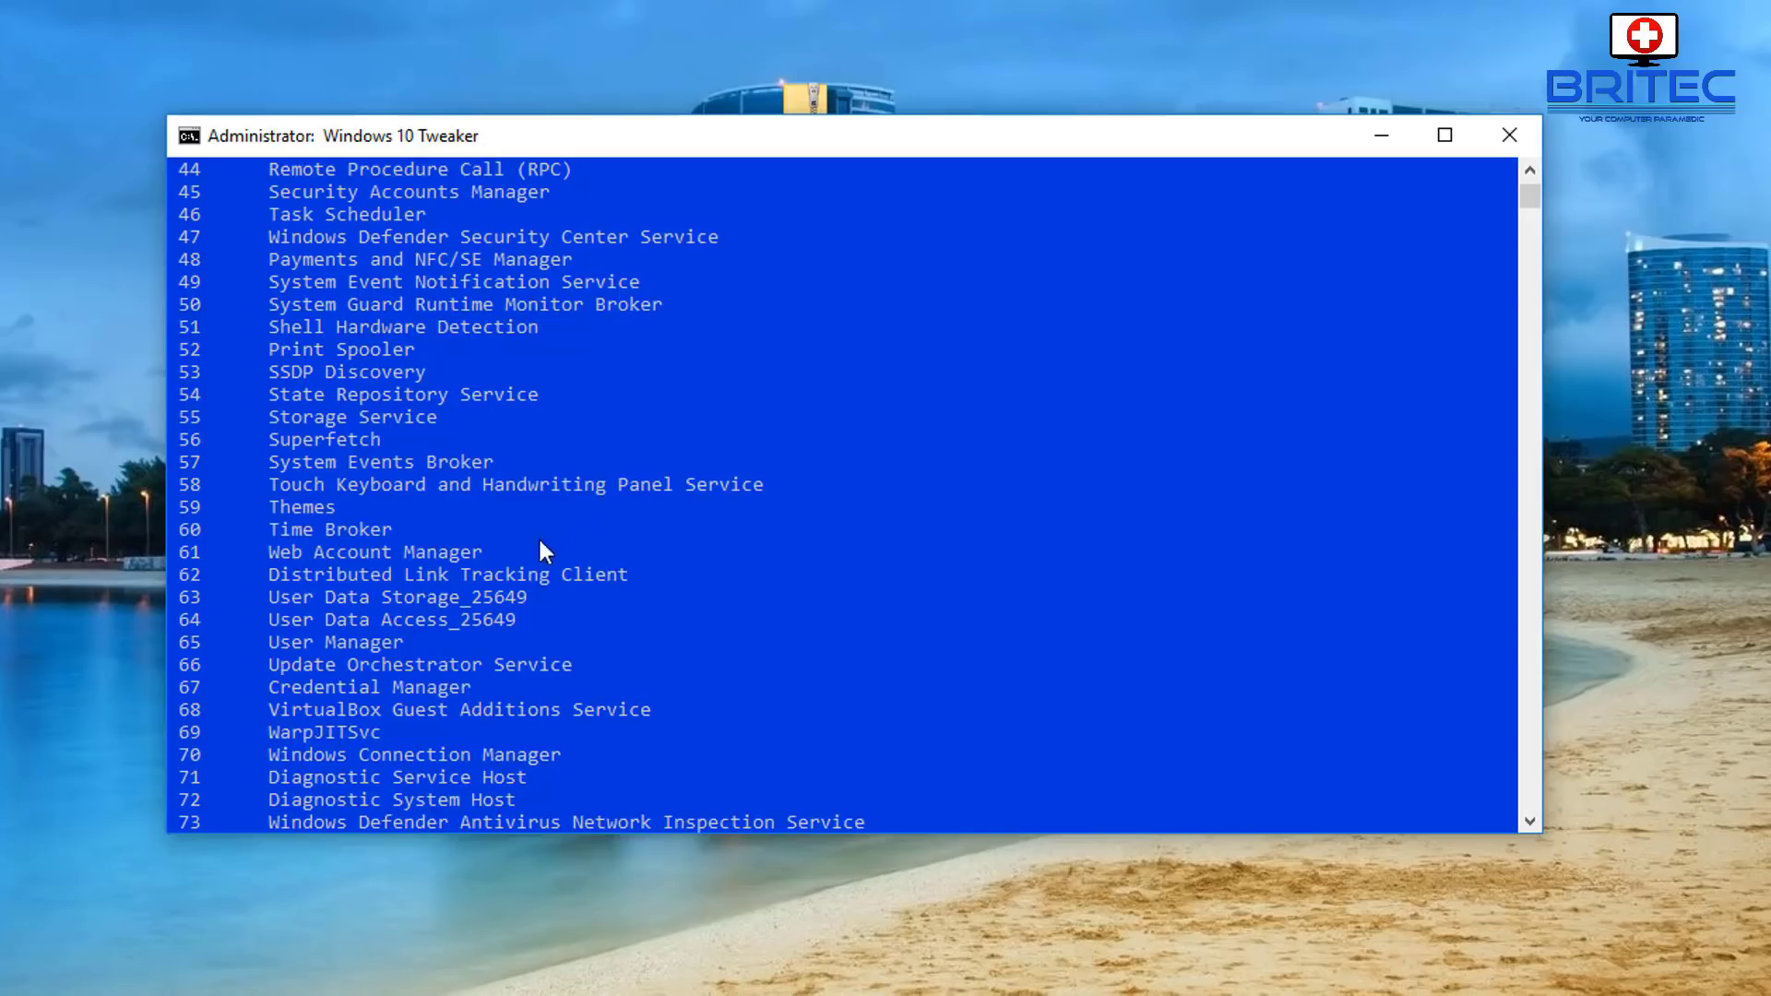
{"action": "scroll", "coordinate": [541, 551], "scroll_direction": "up", "scroll_amount": 12}
{"action": "scroll", "coordinate": [429, 553], "scroll_direction": "up", "scroll_amount": 3}
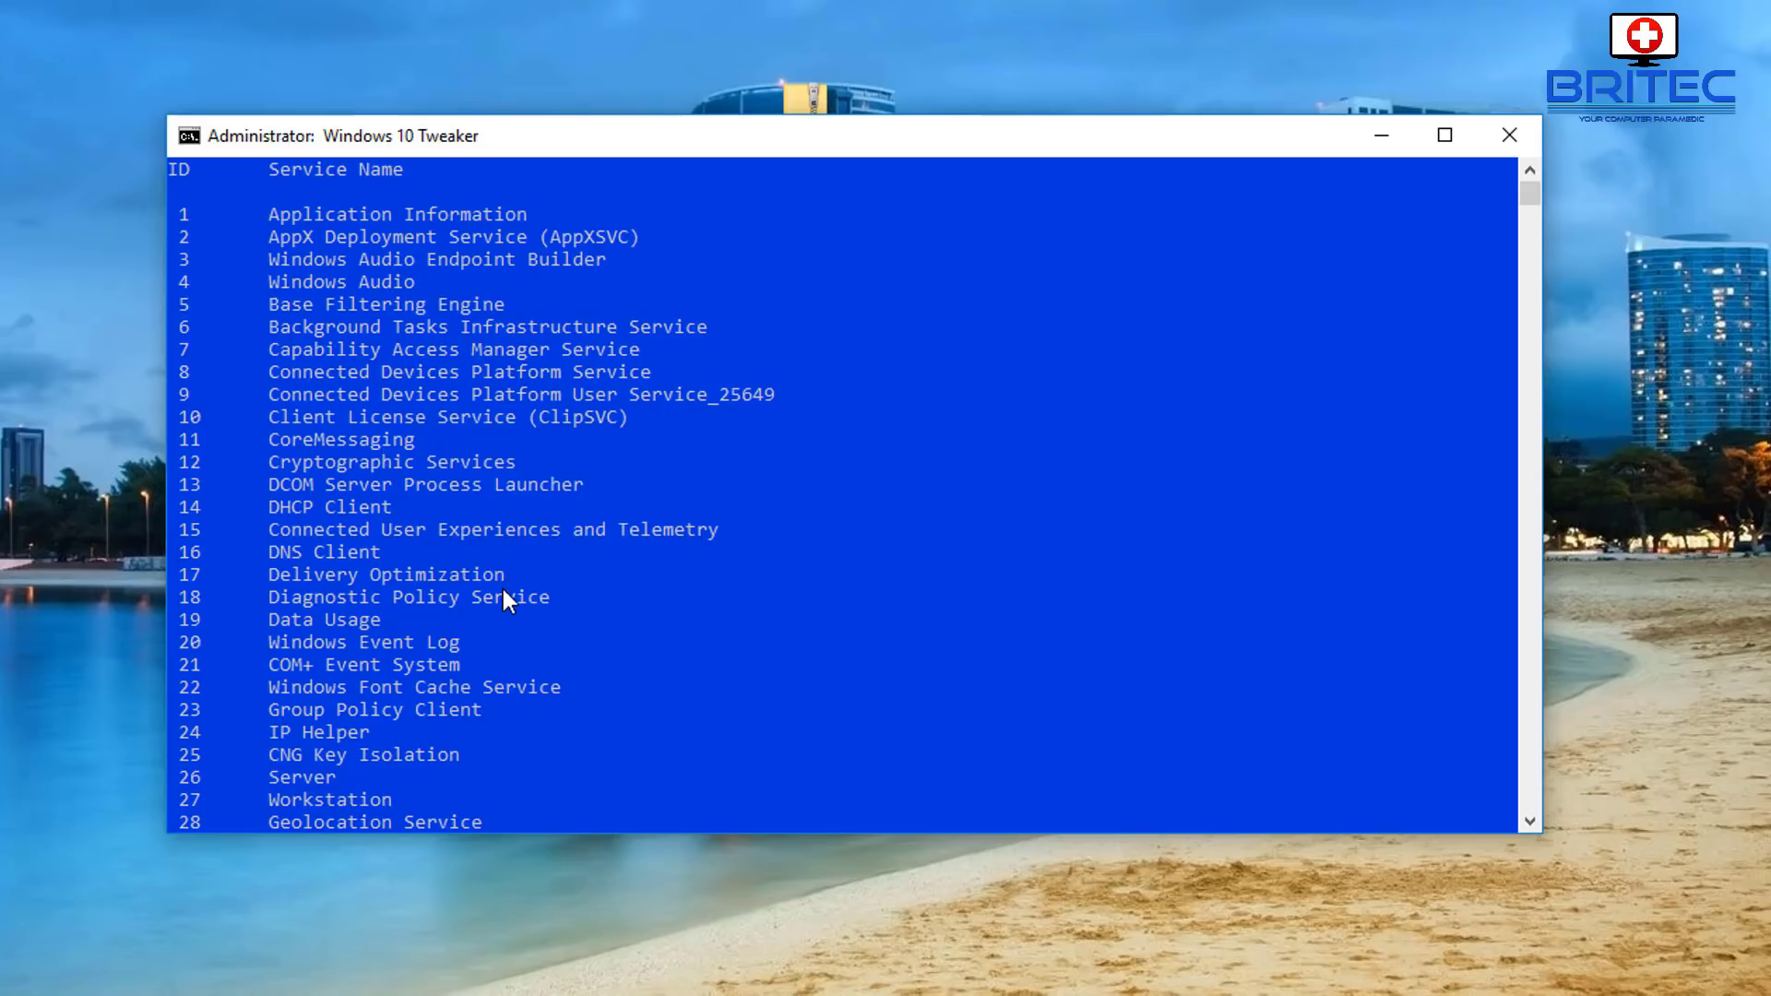
{"action": "scroll", "coordinate": [501, 590], "scroll_direction": "down", "scroll_amount": 6}
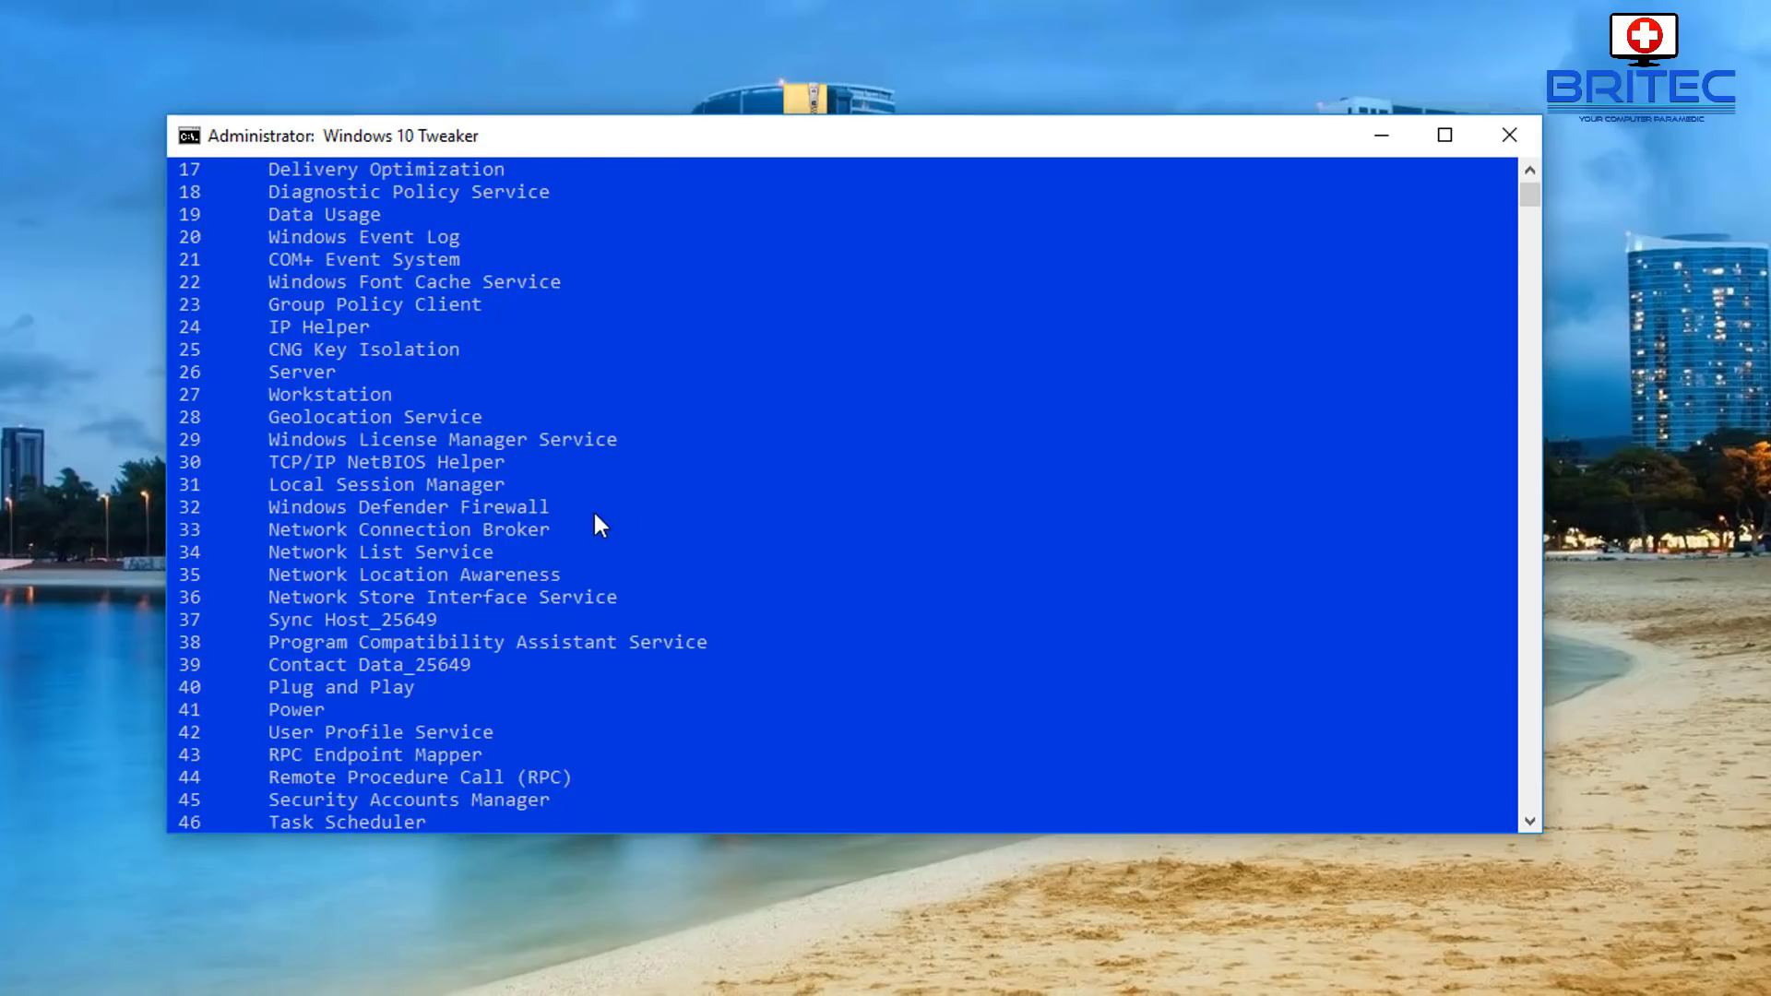
{"action": "scroll", "coordinate": [585, 572], "scroll_direction": "down", "scroll_amount": 12}
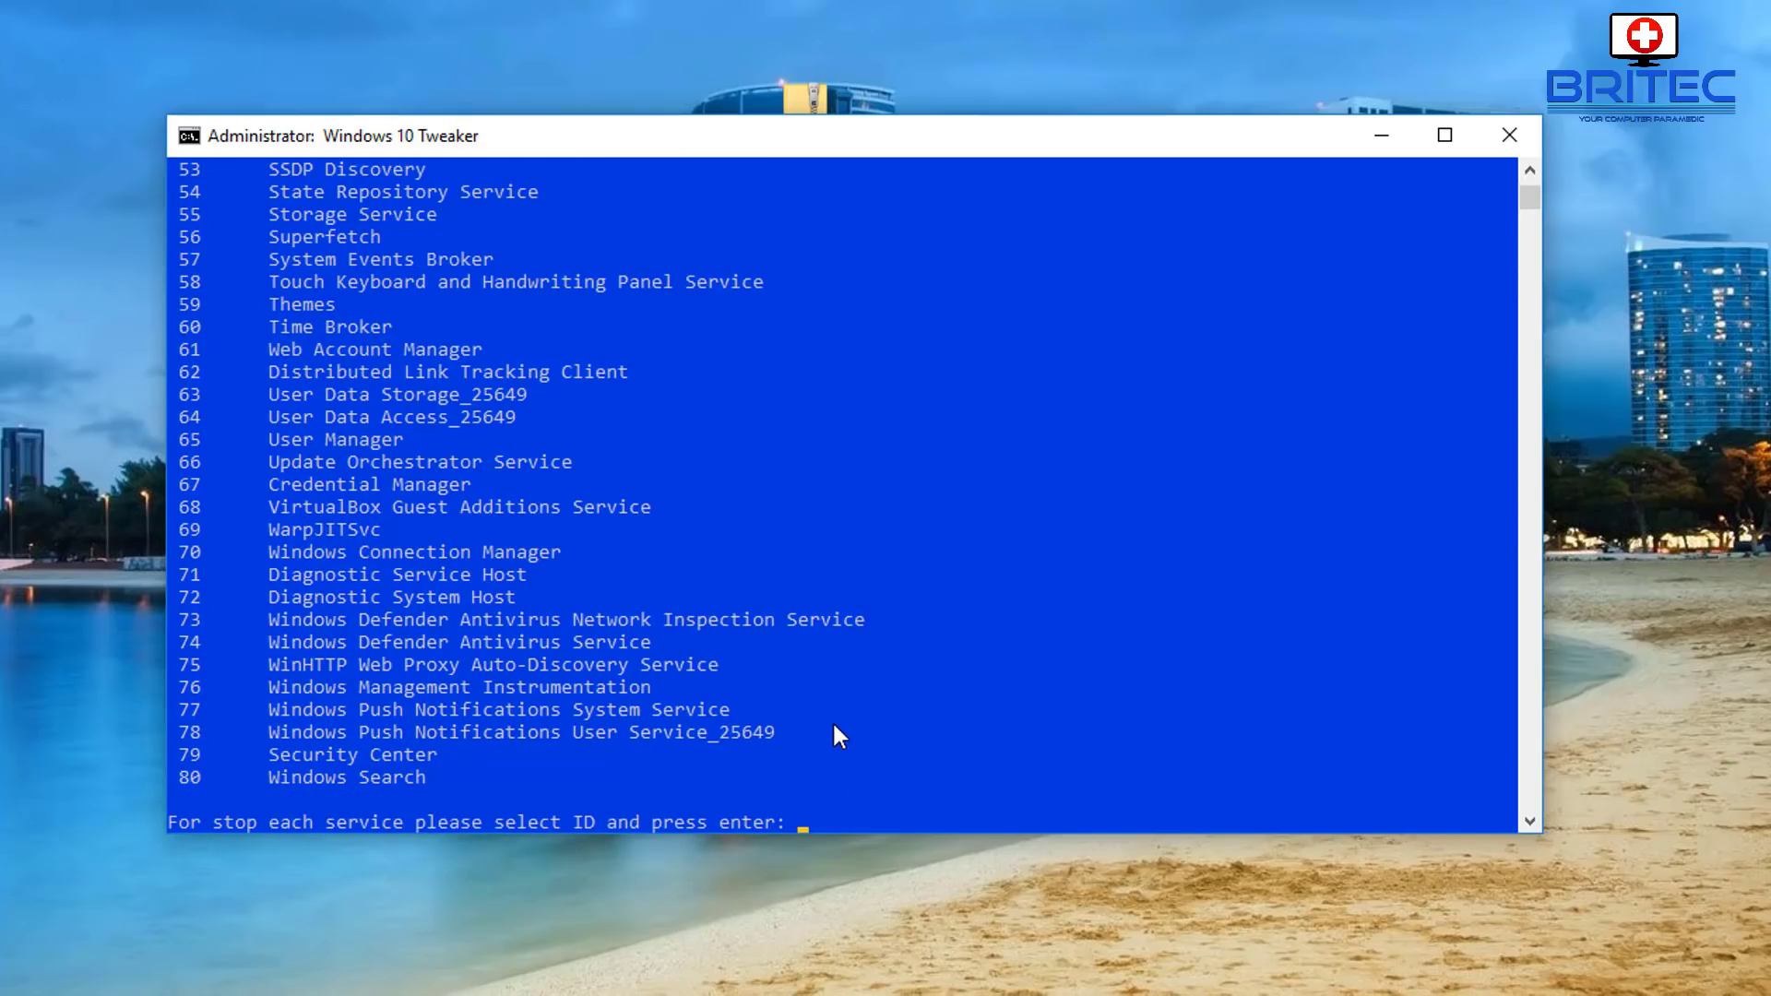
Leave the stoppable services list by entering m and decline to continue the Stop Service program.
{"action": "type", "text": "m"}
{"action": "key", "text": "Return"}
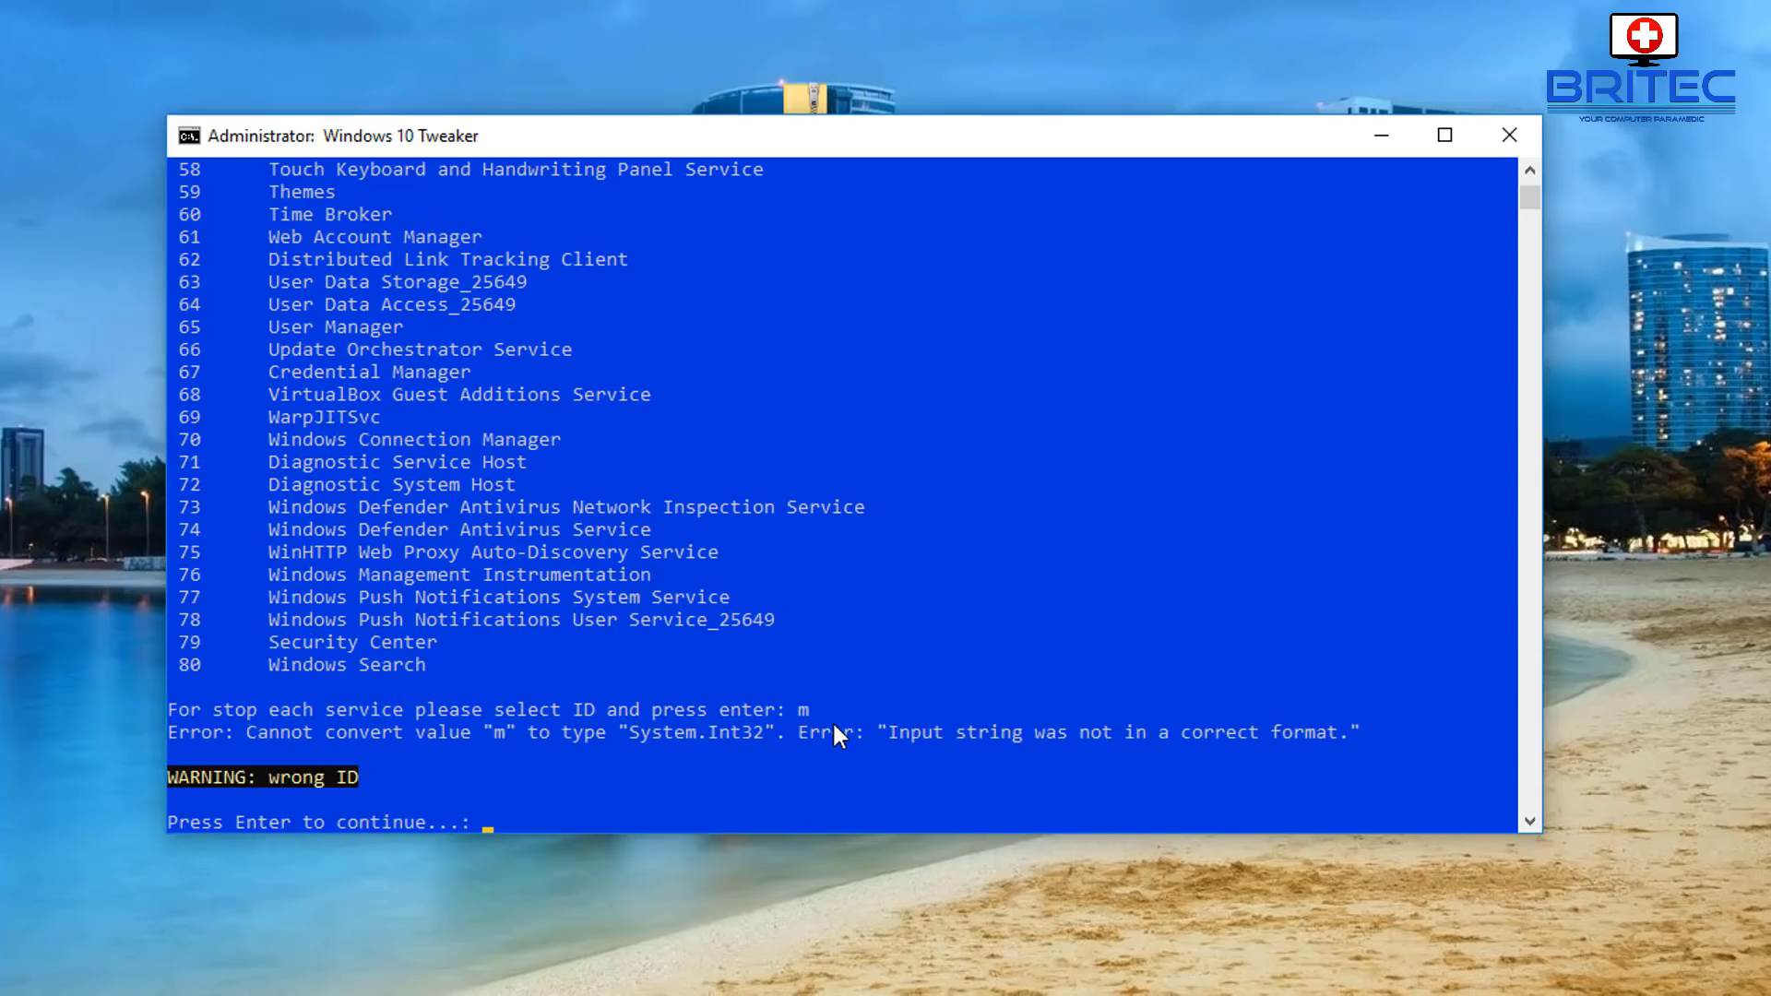
{"action": "key", "text": "Return"}
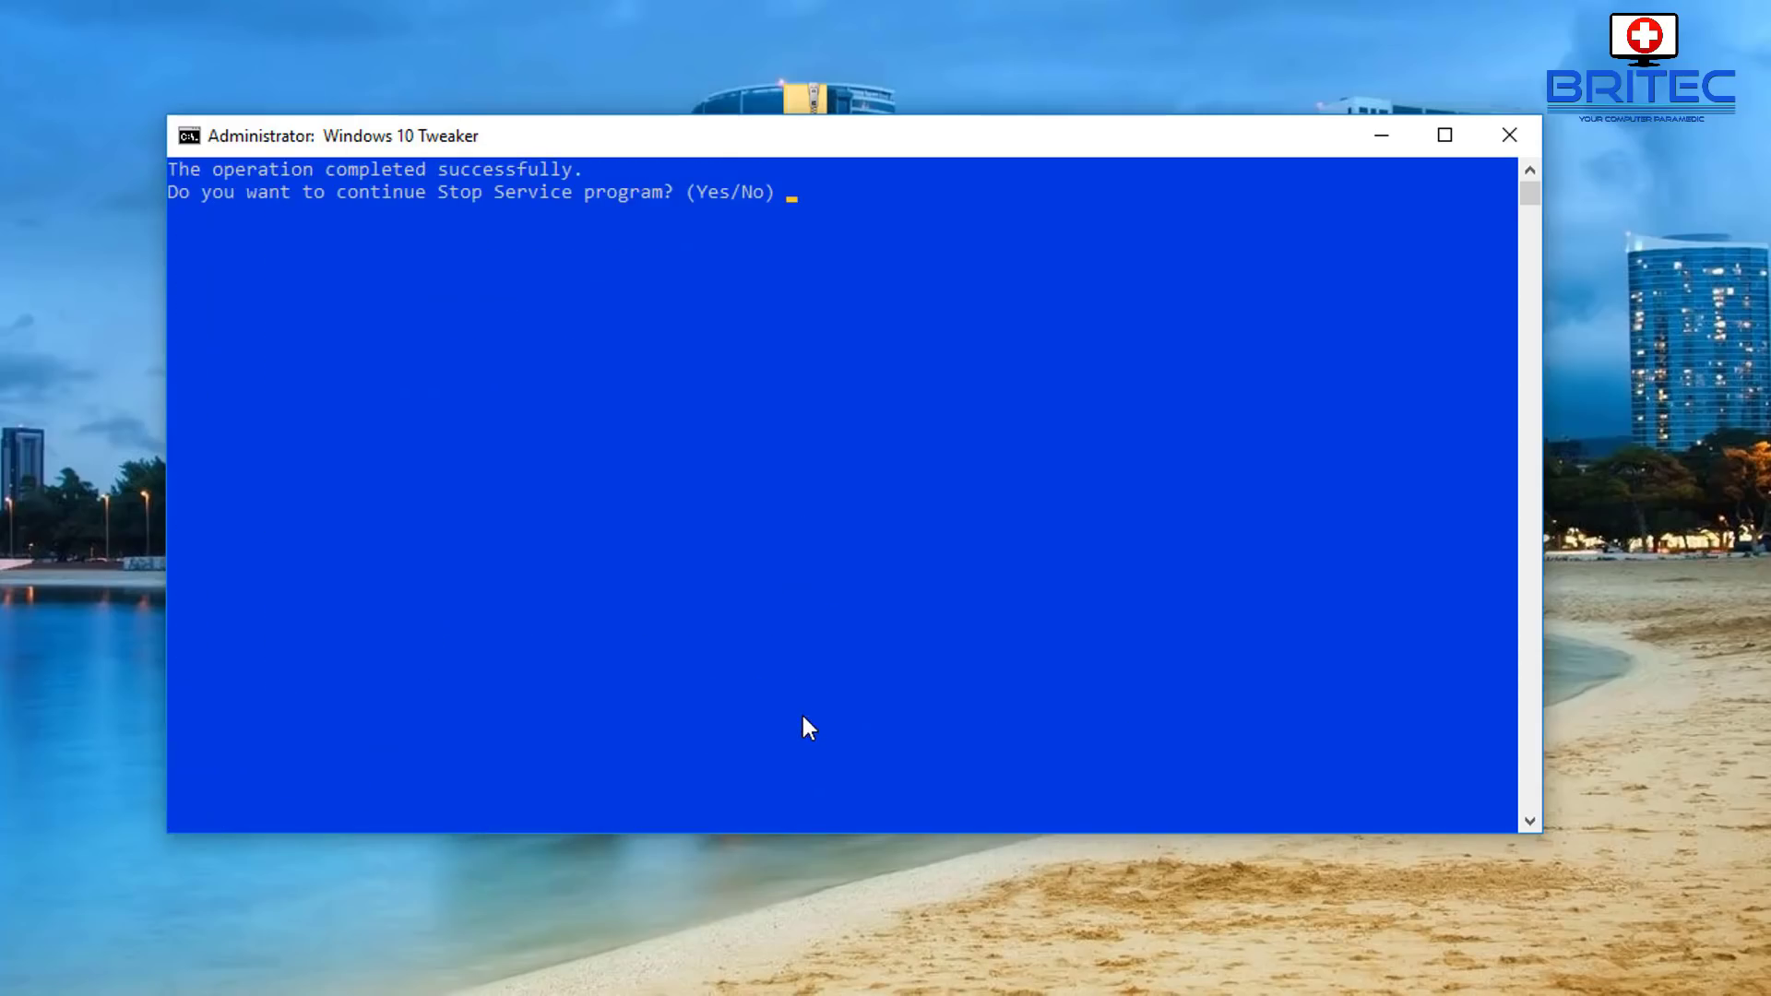
{"action": "key", "text": "Return"}
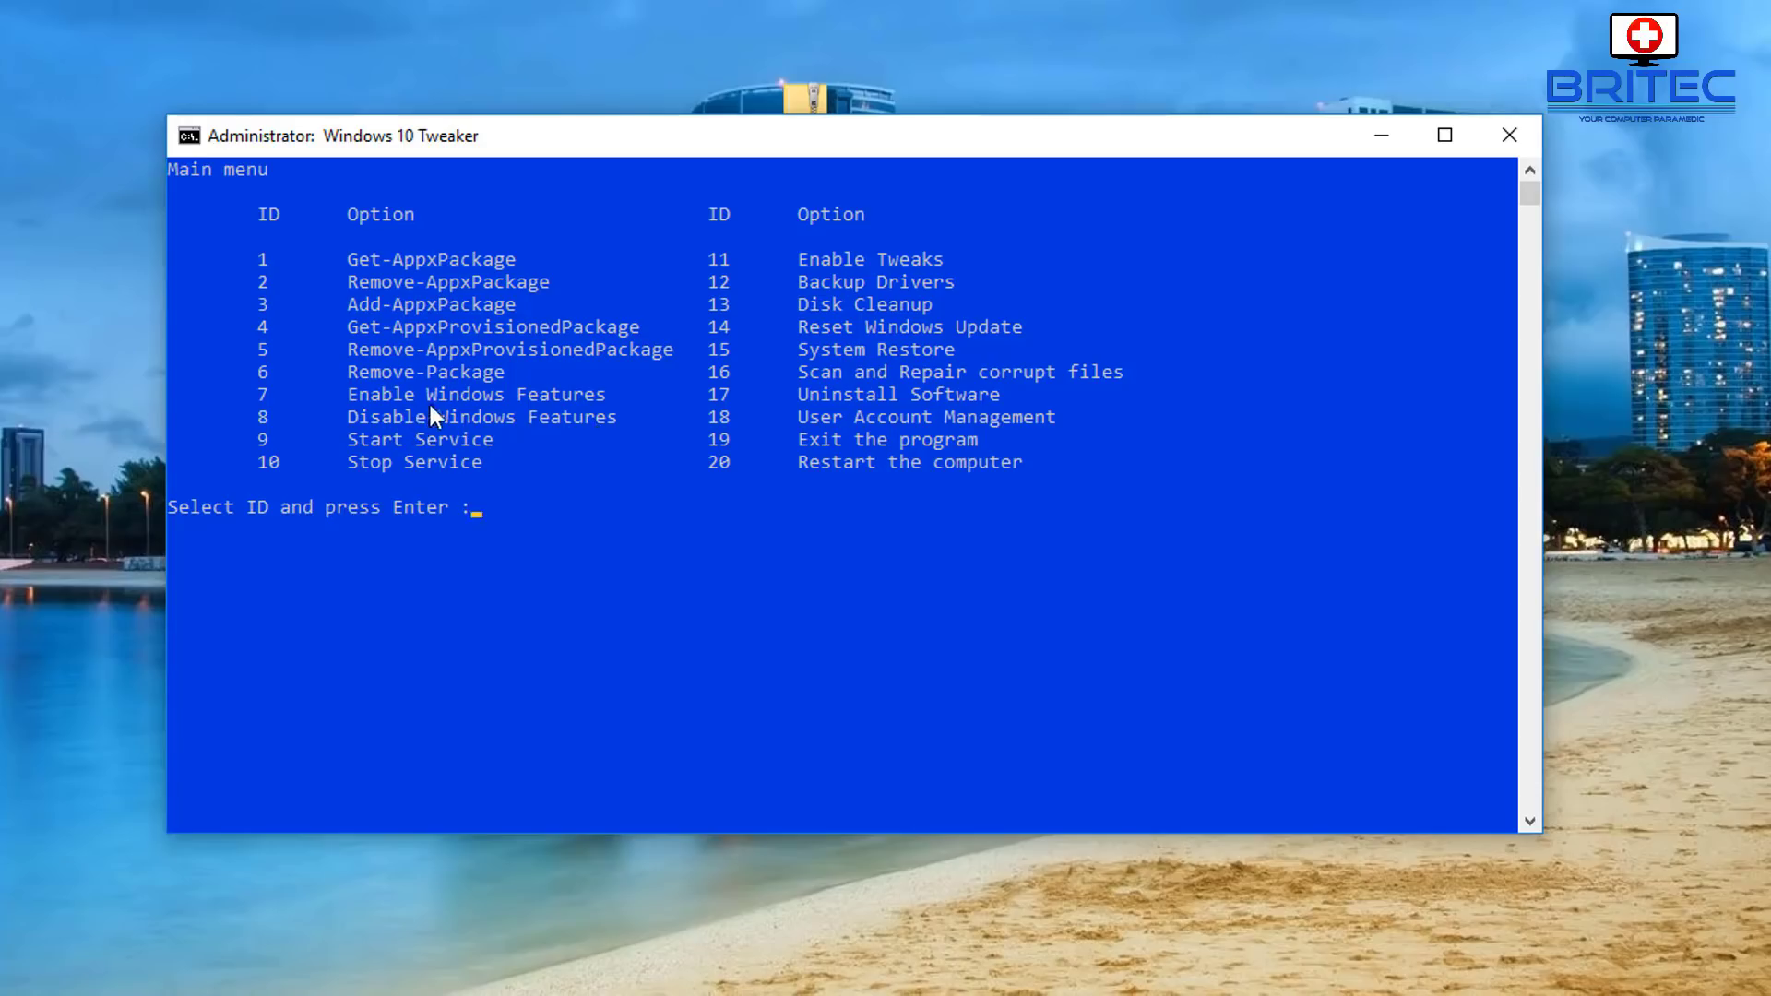
Open Disable Windows Features, option 8, and examine the list of features from ID 1 to 25.
{"action": "type", "text": "8"}
{"action": "key", "text": "Return"}
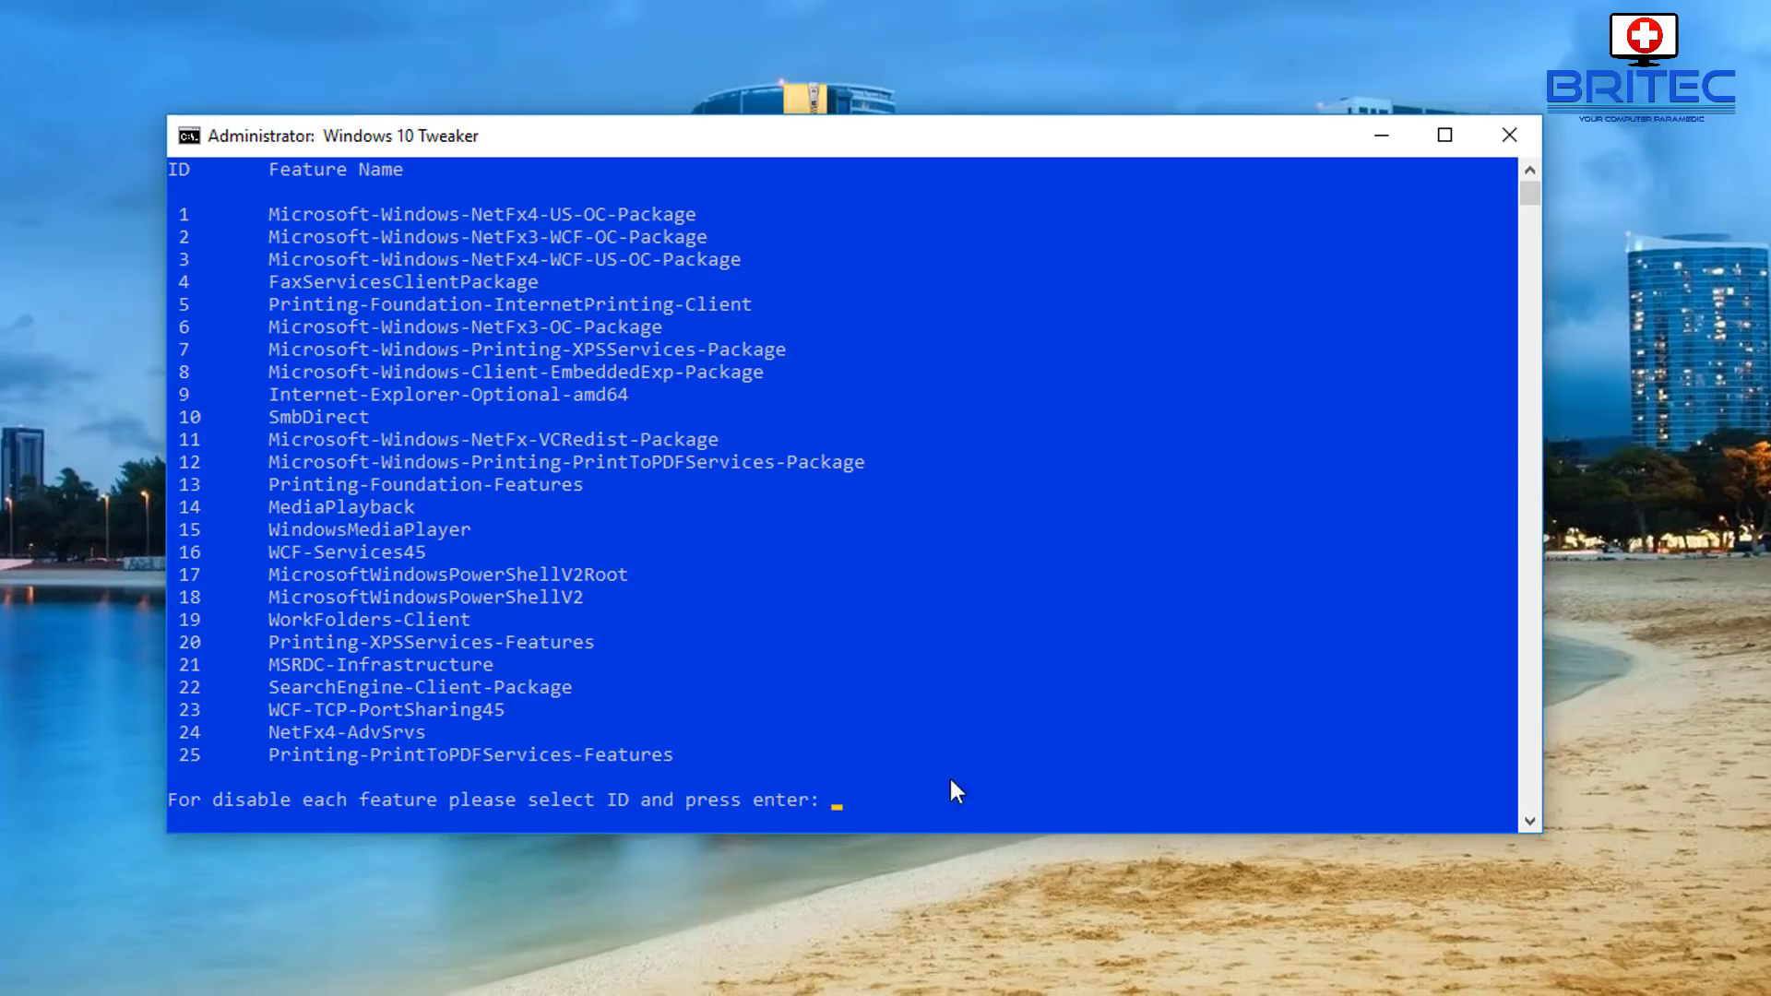
{"action": "scroll", "coordinate": [1194, 563], "scroll_direction": "down", "scroll_amount": 1}
{"action": "scroll", "coordinate": [1193, 563], "scroll_direction": "up", "scroll_amount": 1}
{"action": "scroll", "coordinate": [1204, 609], "scroll_direction": "down", "scroll_amount": 2}
{"action": "scroll", "coordinate": [1204, 613], "scroll_direction": "up", "scroll_amount": 1}
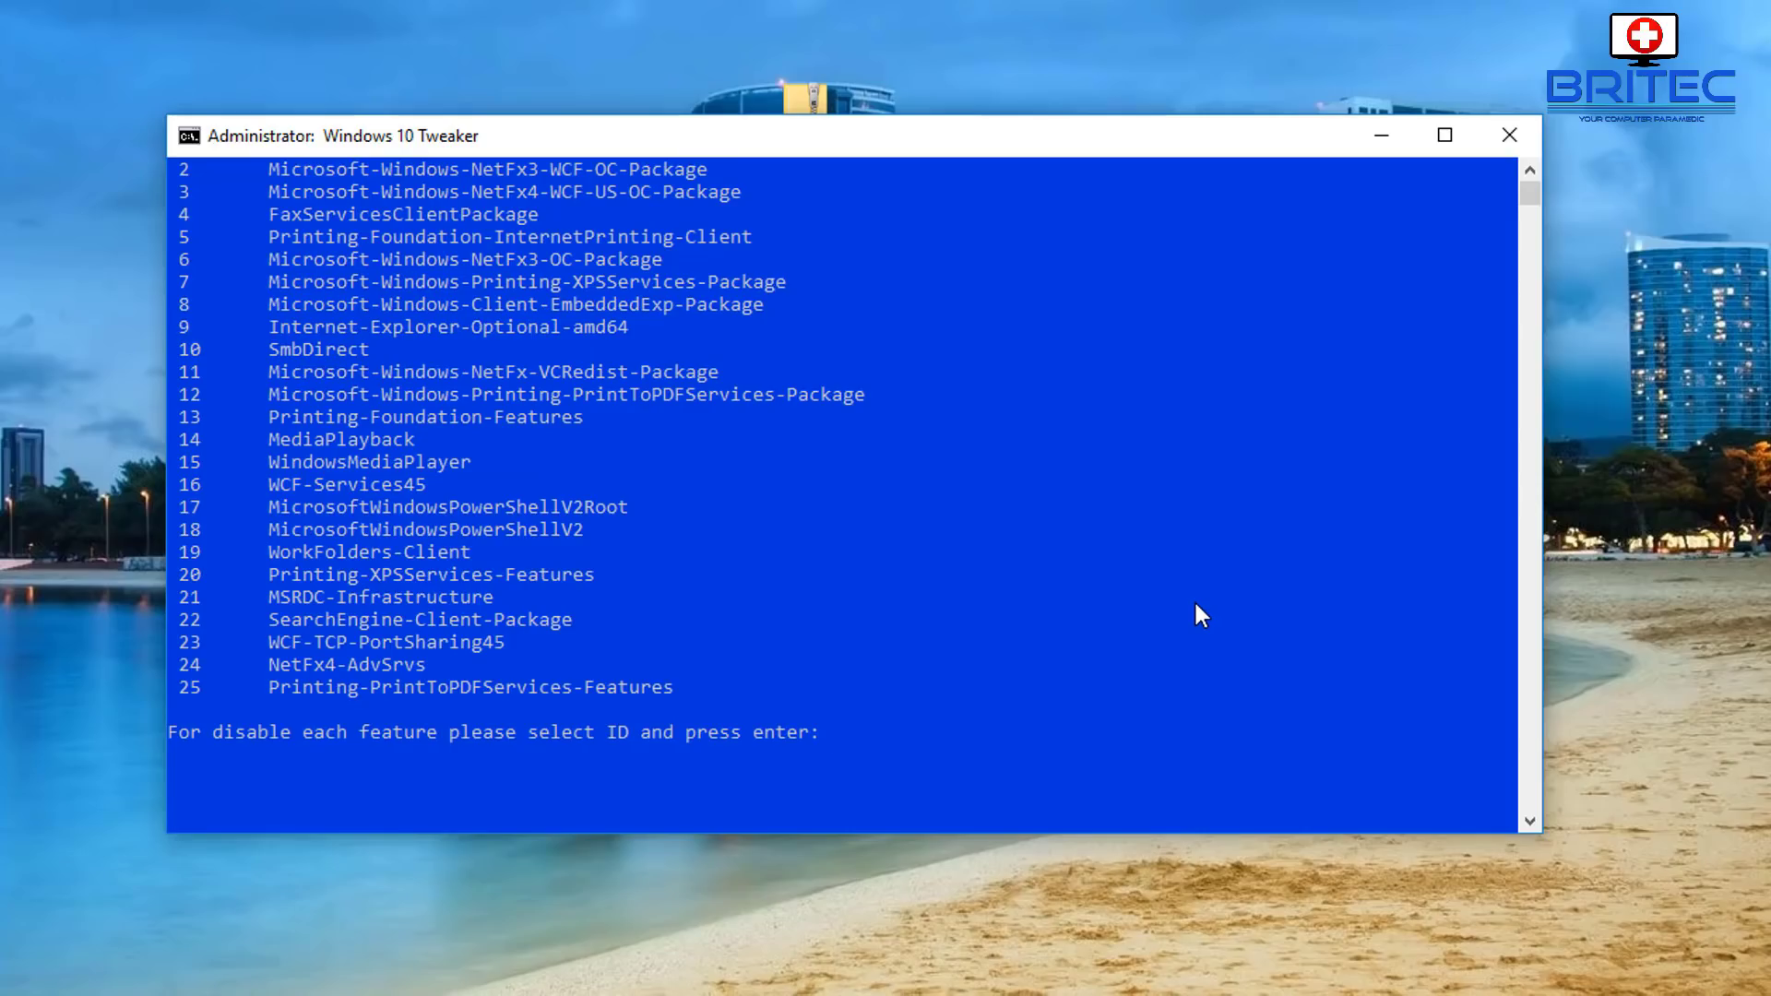
Leave the feature list by entering m and answer n to continuing the Disable Windows Features program.
{"action": "key", "text": "Return"}
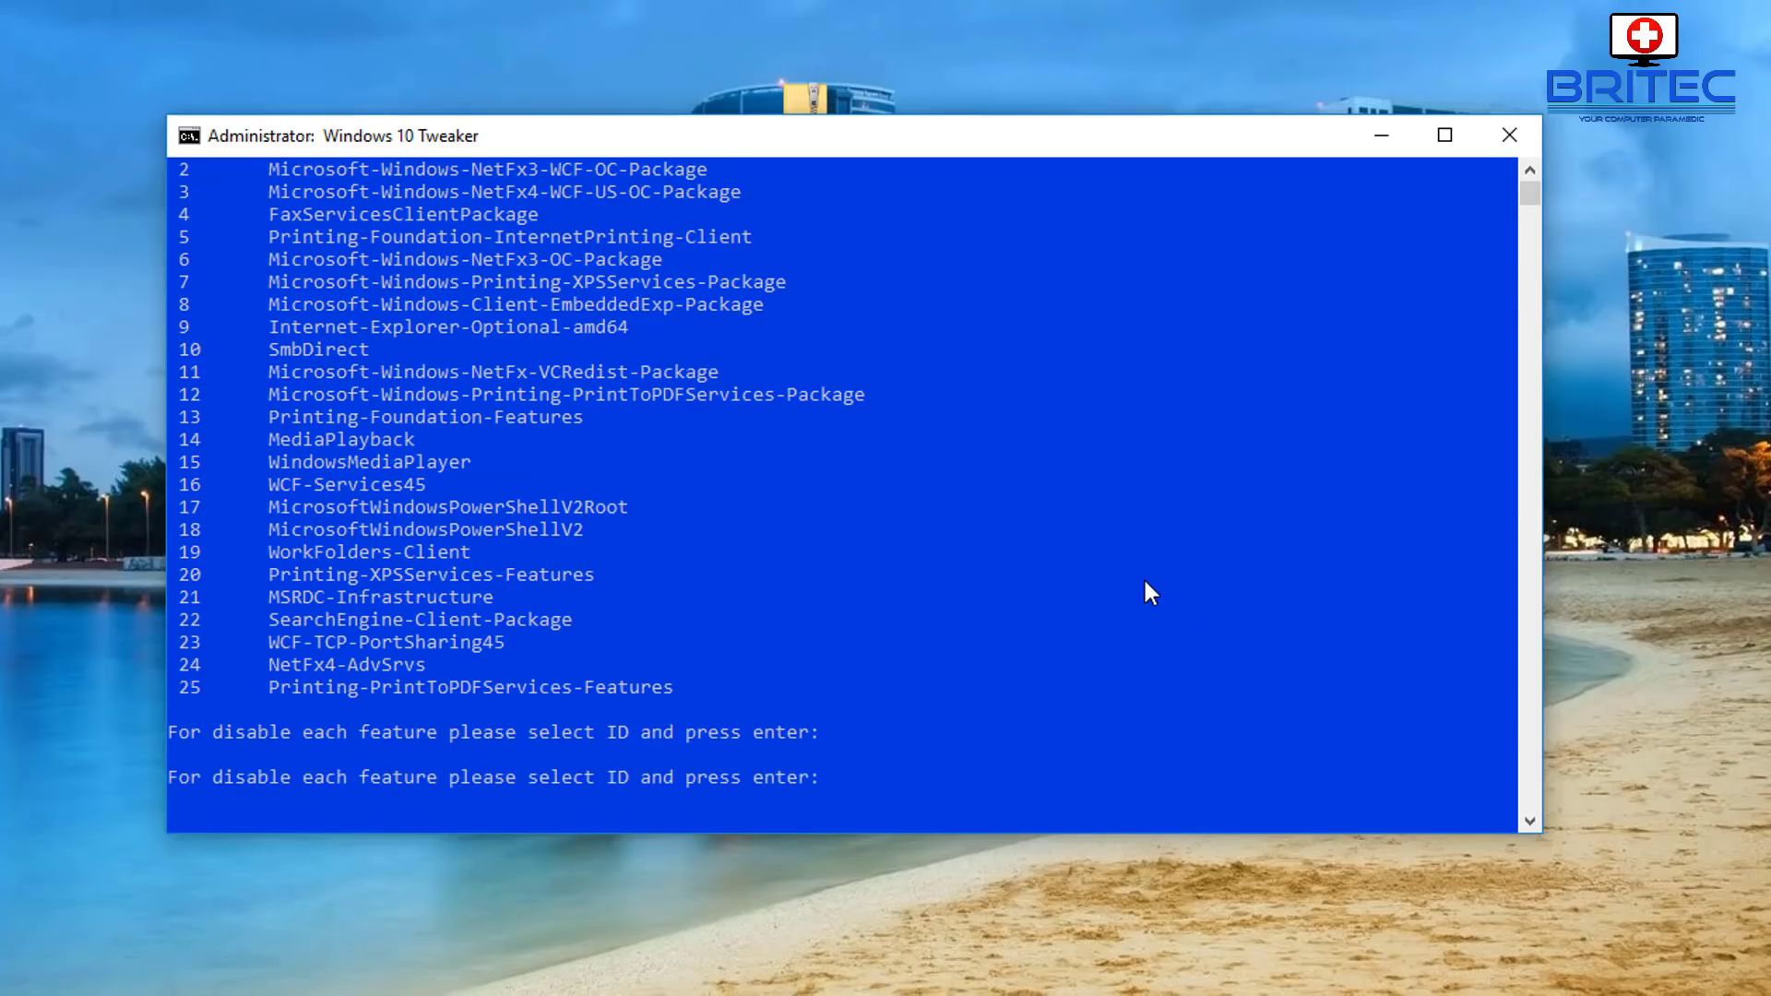
{"action": "type", "text": "m"}
{"action": "key", "text": "Return"}
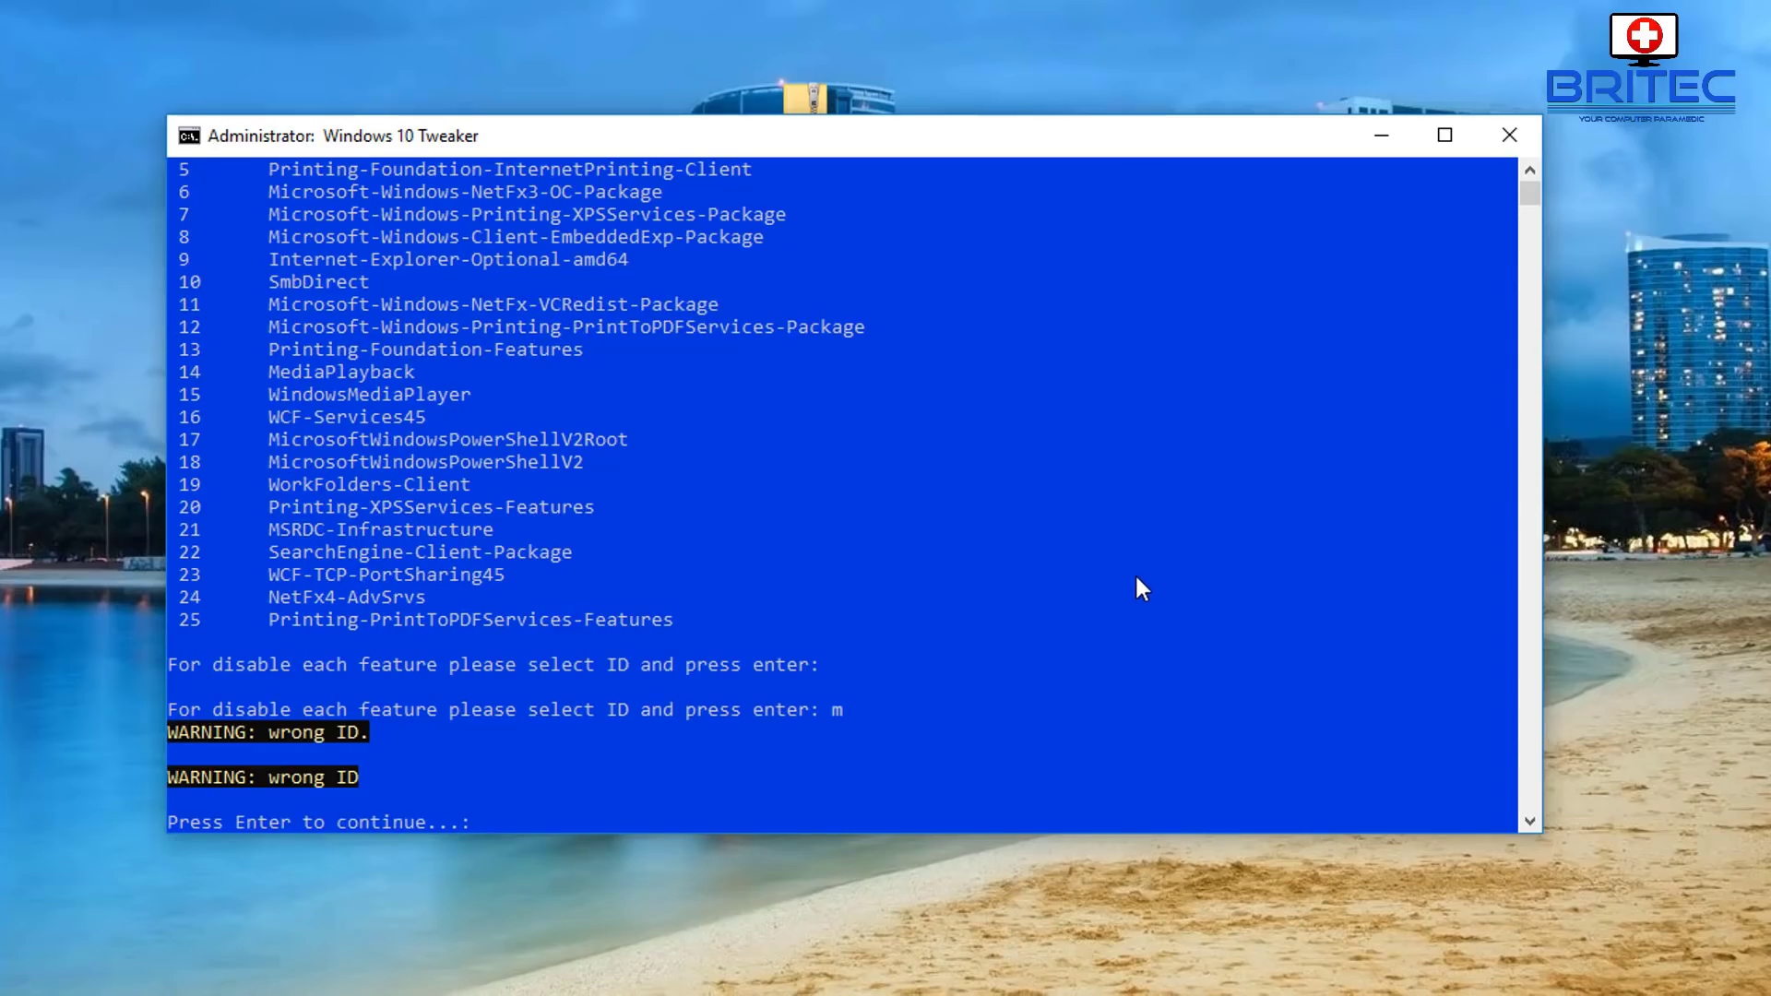
{"action": "key", "text": "Return"}
{"action": "type", "text": "n"}
{"action": "key", "text": "Return"}
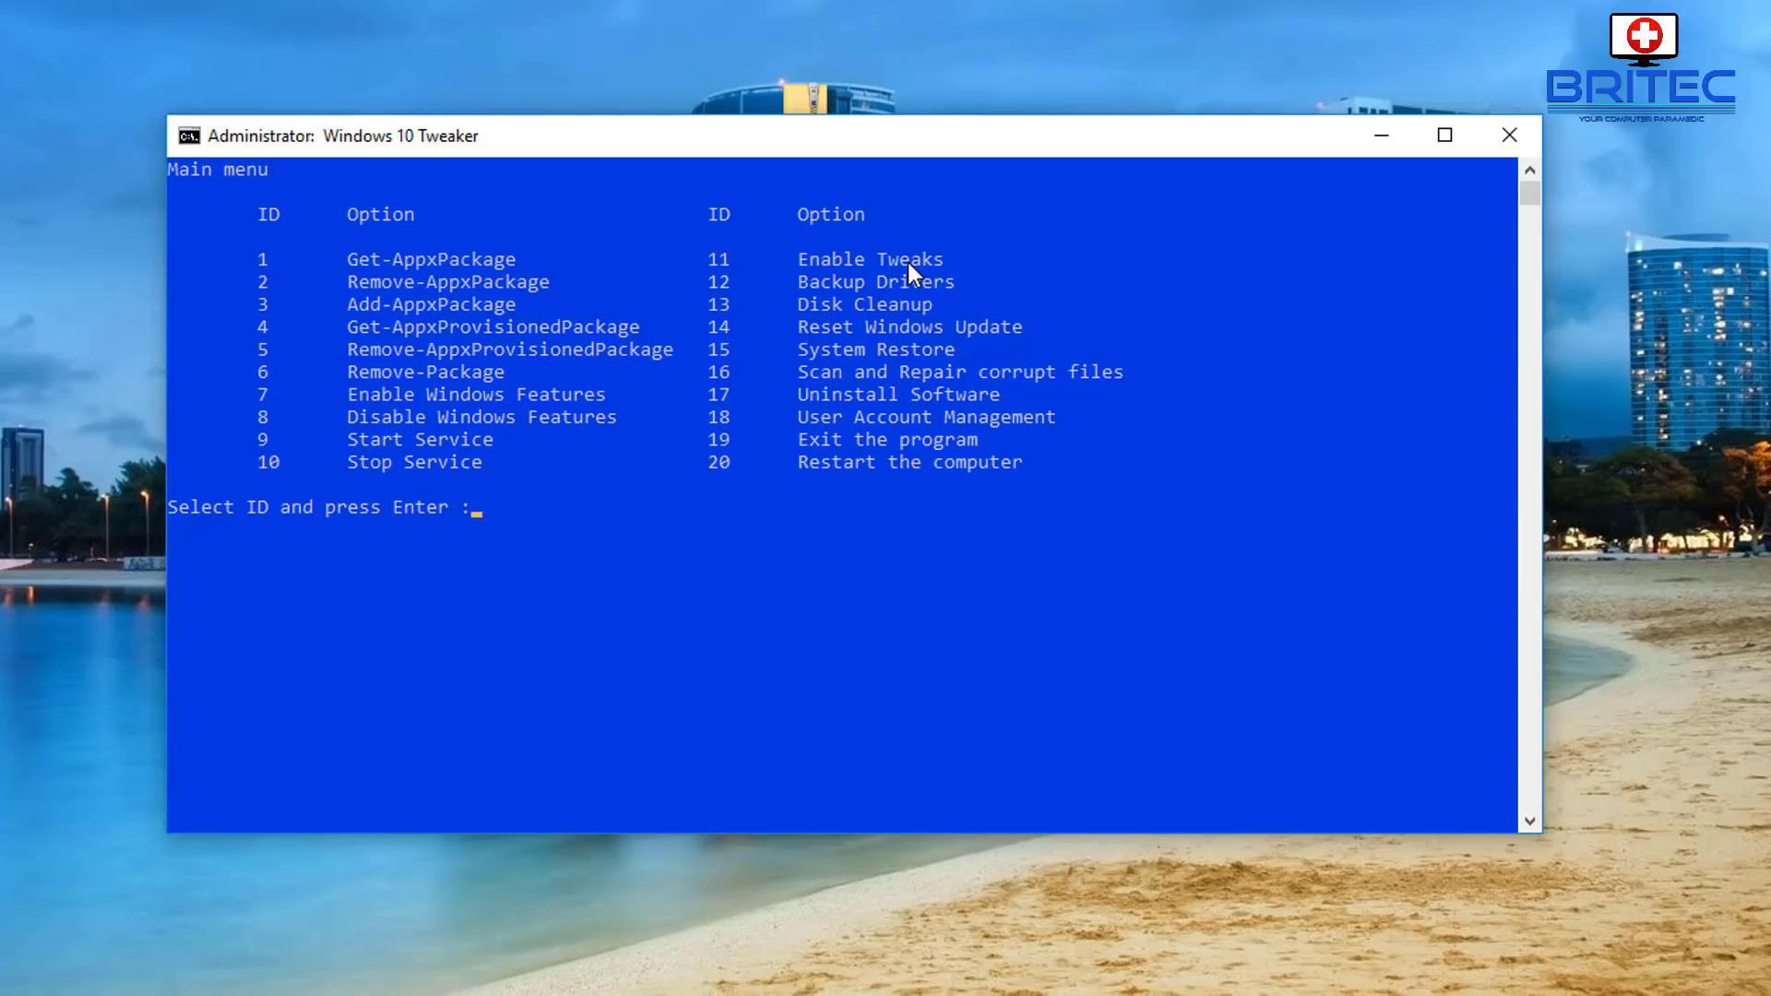
Open Enable Tweaks, option 11, and turn off Cortana with ID 1, continuing back to the tweak list.
{"action": "type", "text": "11"}
{"action": "key", "text": "Return"}
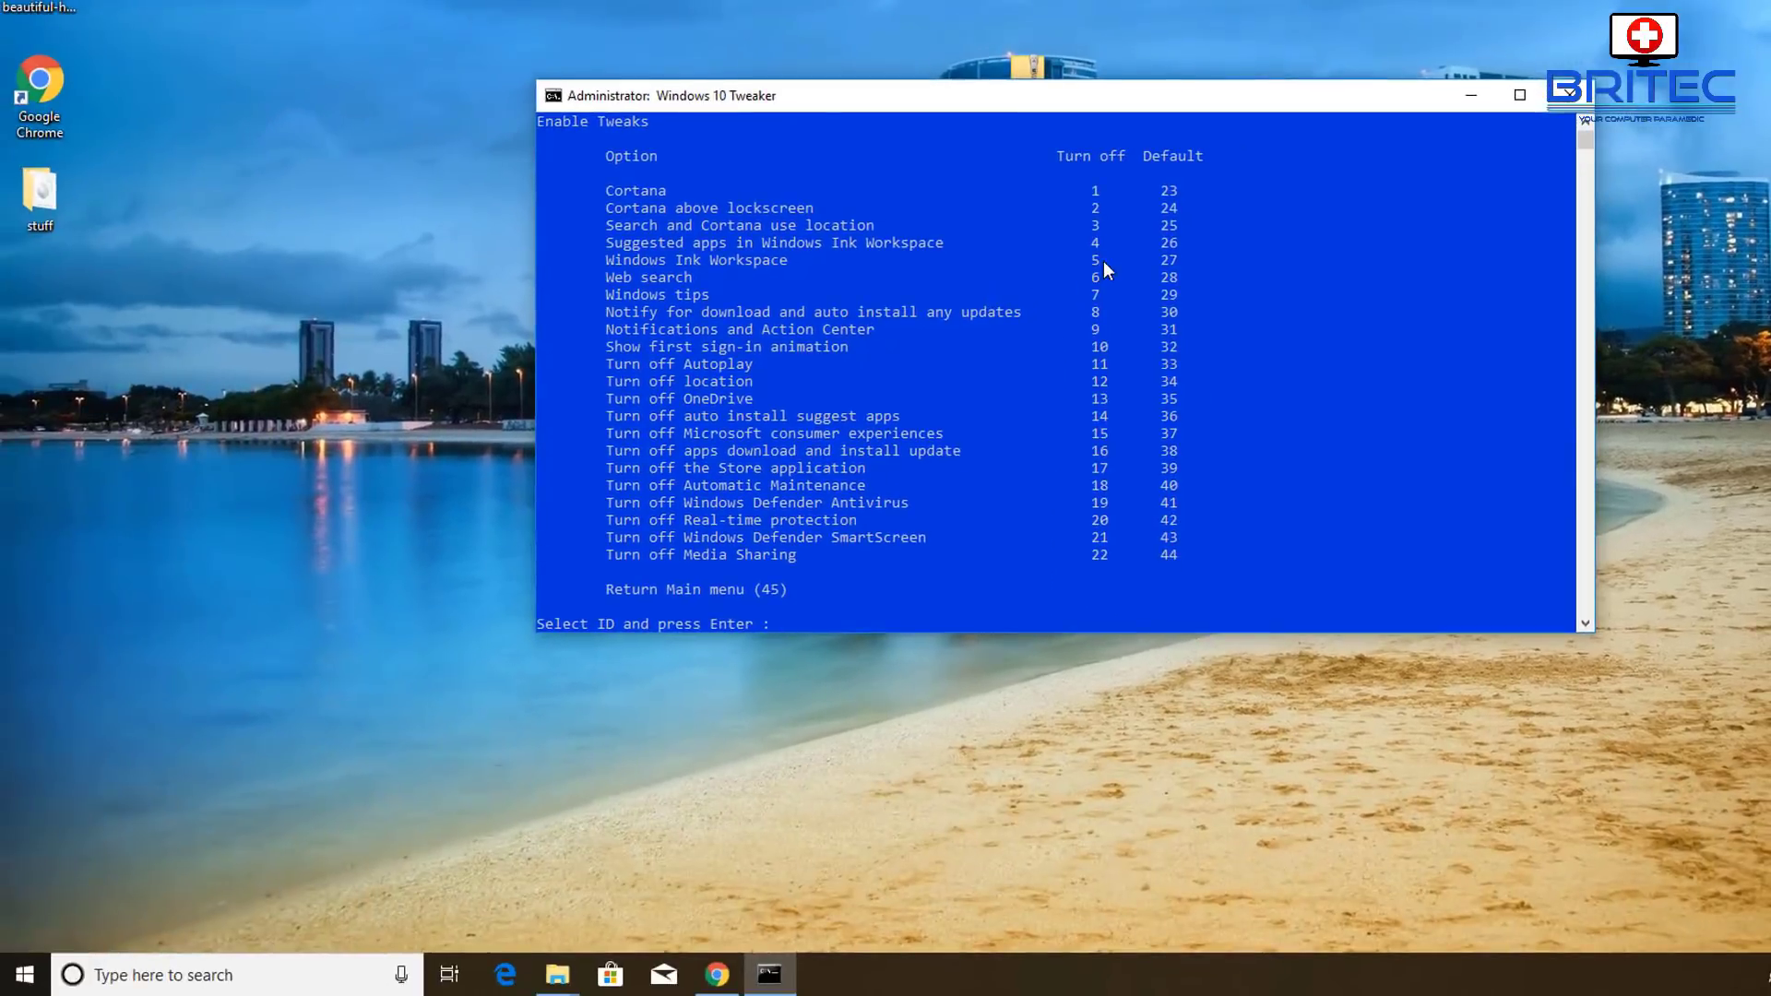
{"action": "key", "text": "Return"}
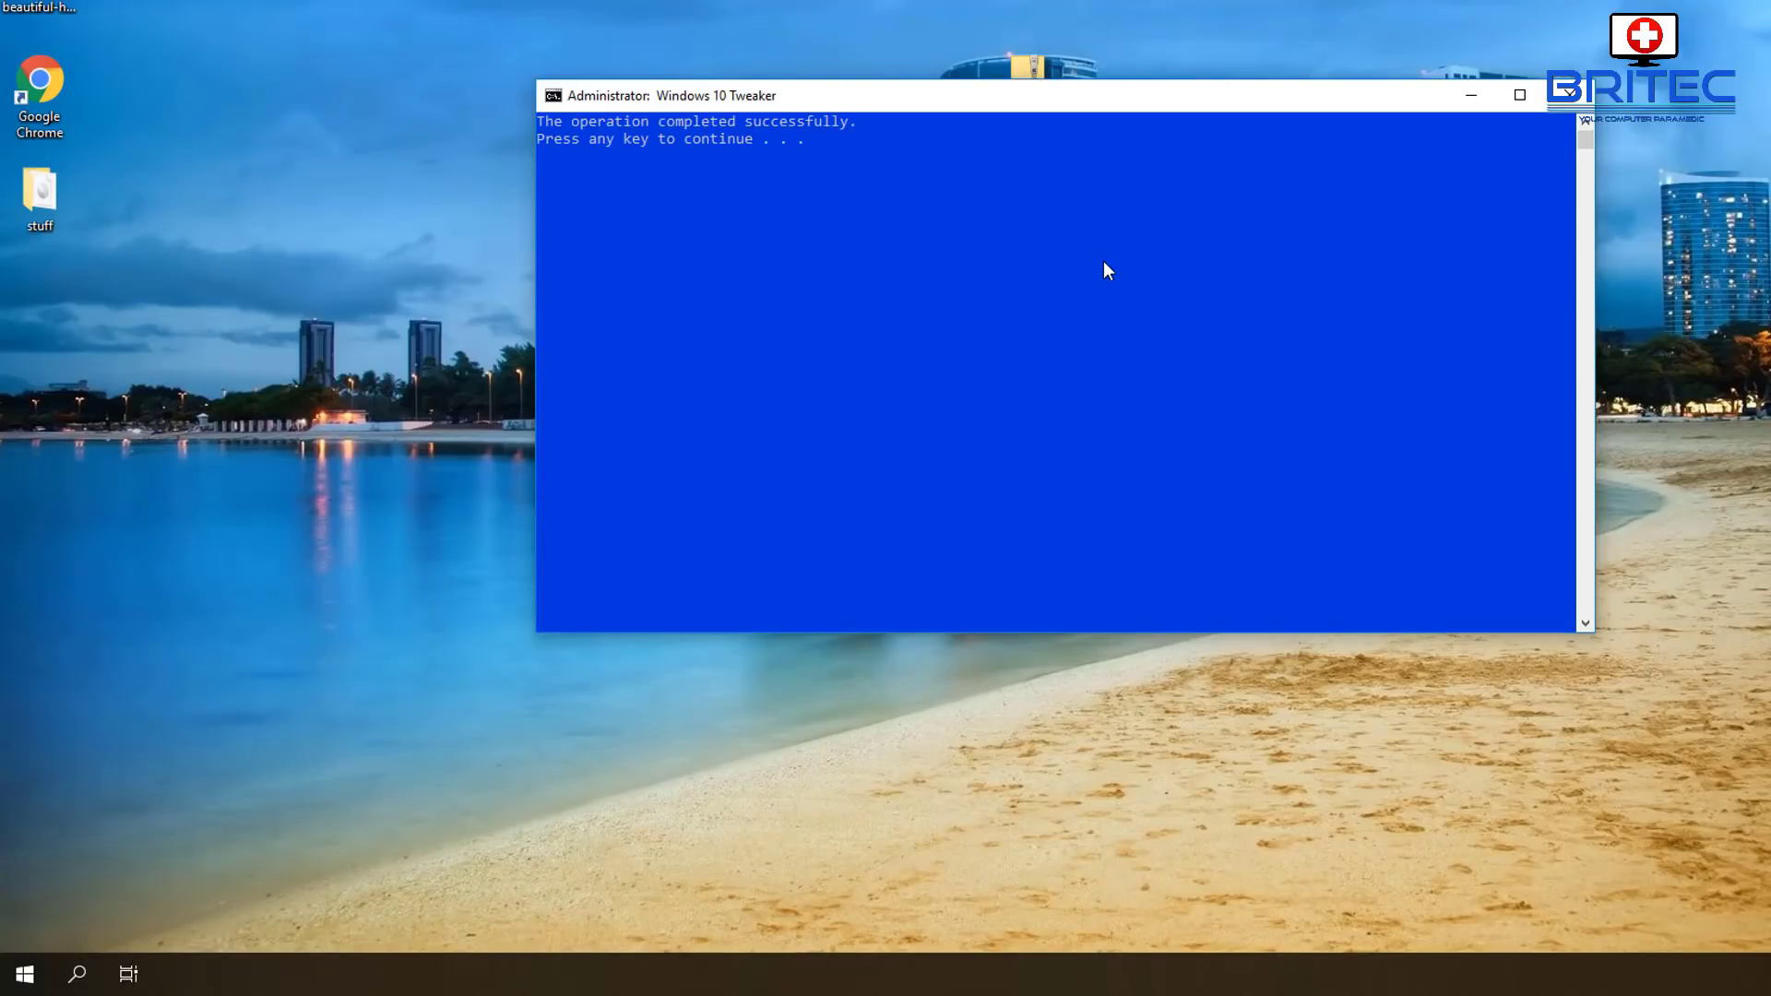
{"action": "key", "text": "Return"}
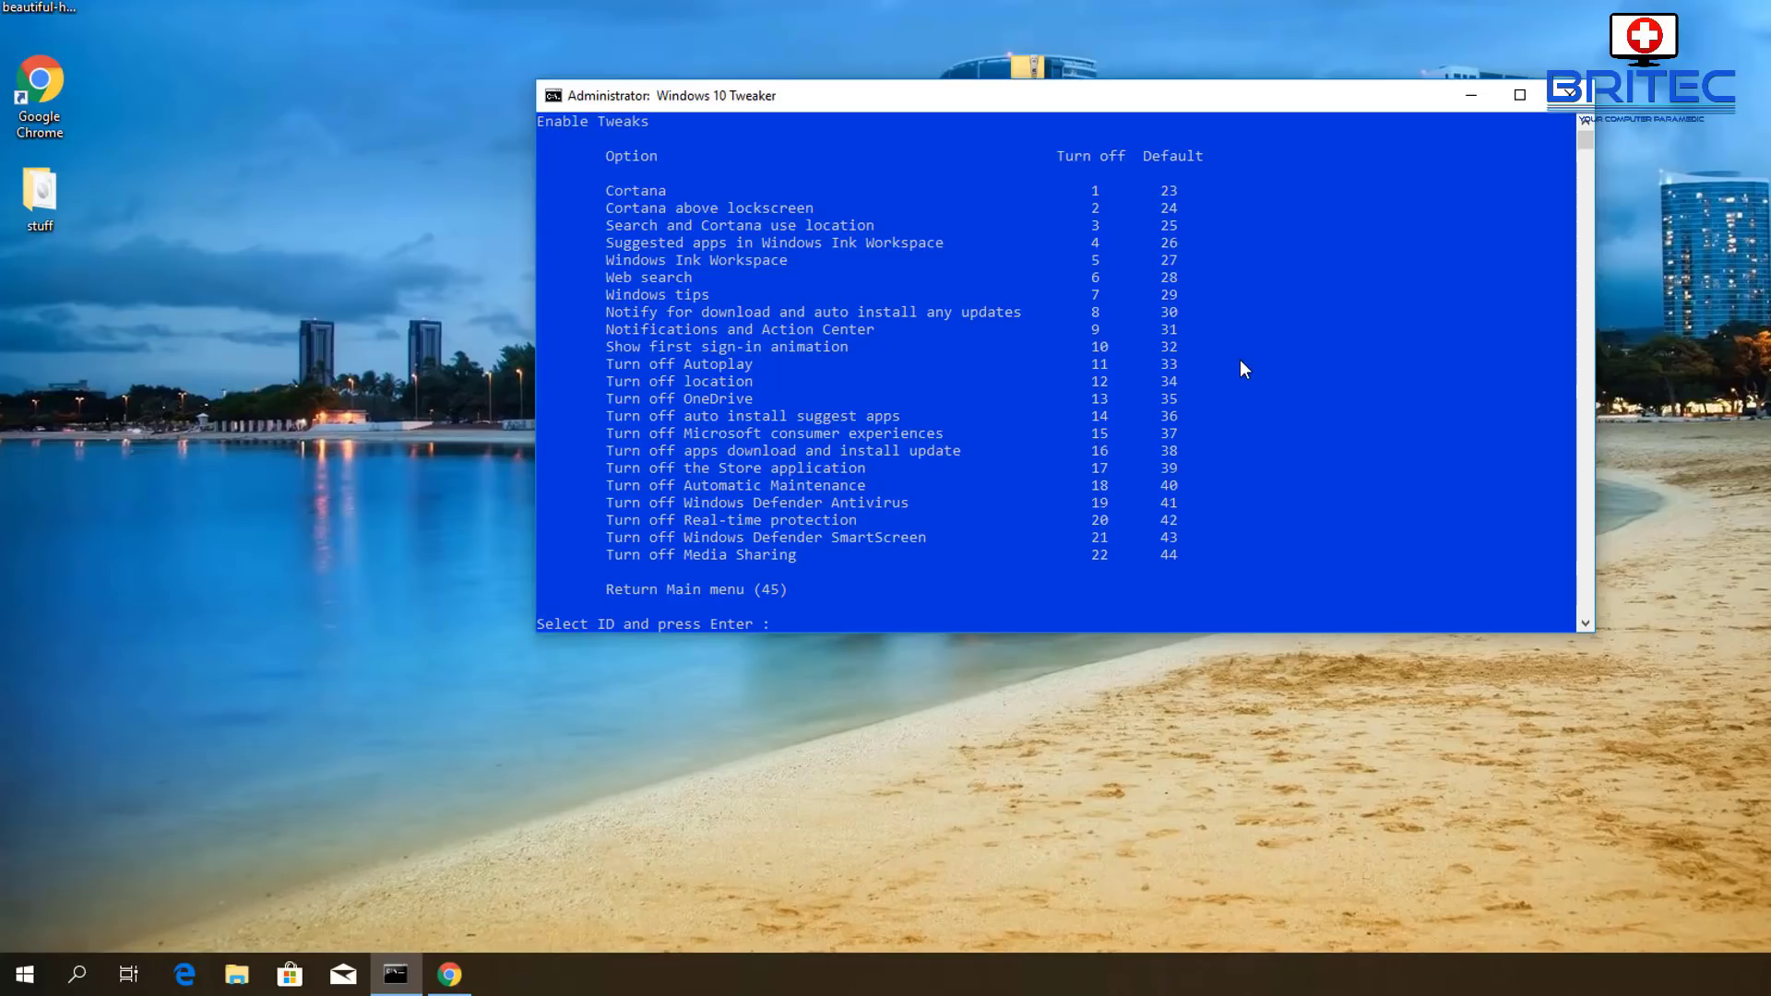
Restore Cortana to its default setting with ID 23 and return to the tweak list.
{"action": "type", "text": "23"}
{"action": "key", "text": "Return"}
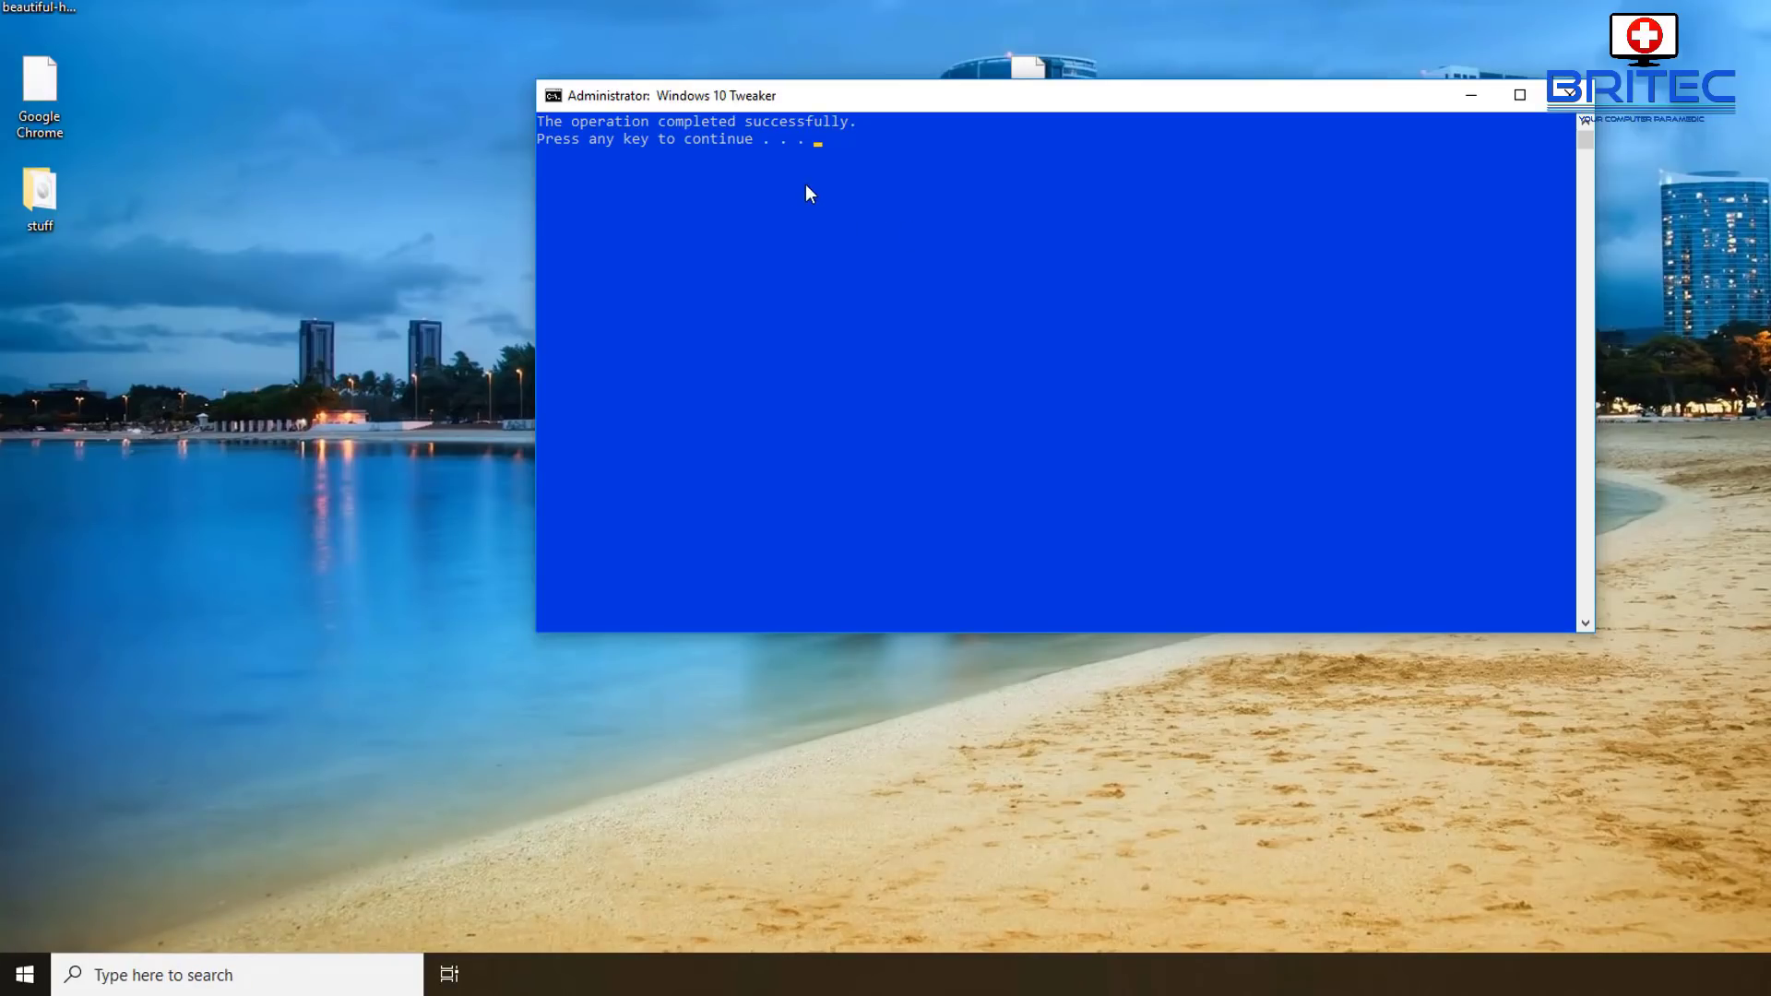
{"action": "key", "text": "Return"}
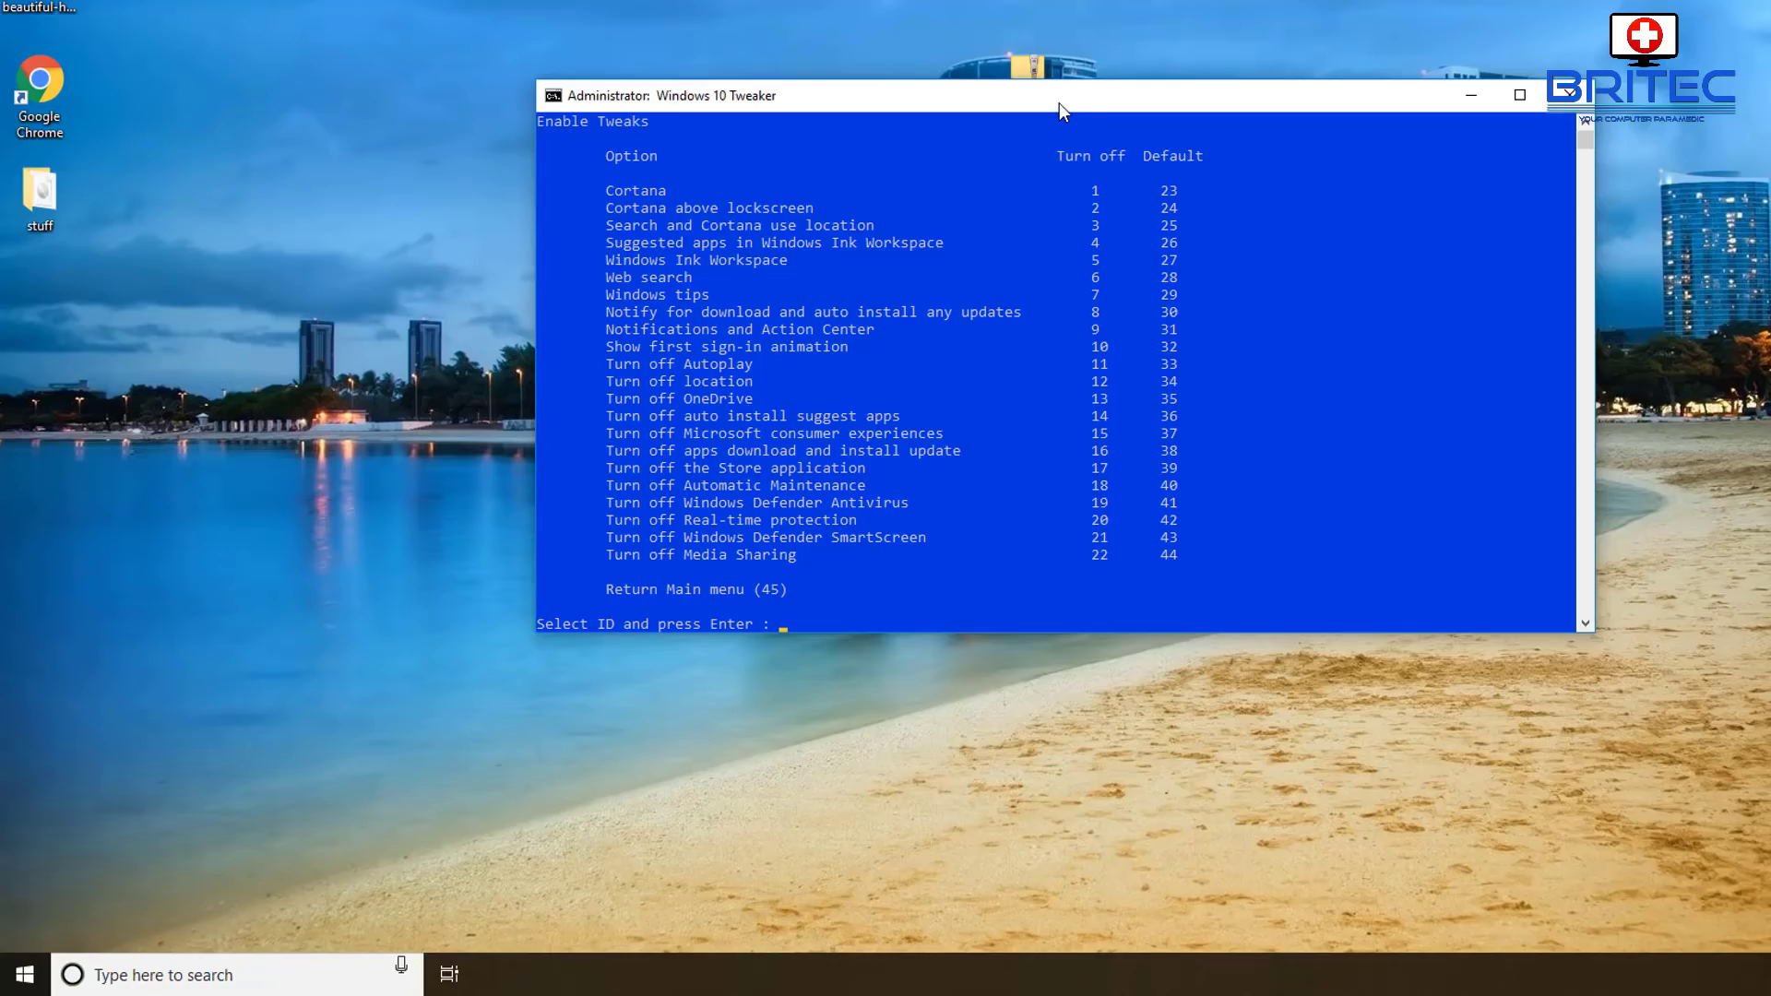
Turn Cortana off again with ID 1 and continue back to the tweak list.
{"action": "type", "text": "11"}
{"action": "left_click", "coordinate": [800, 624]}
{"action": "key", "text": "BackSpace"}
{"action": "key", "text": "Return"}
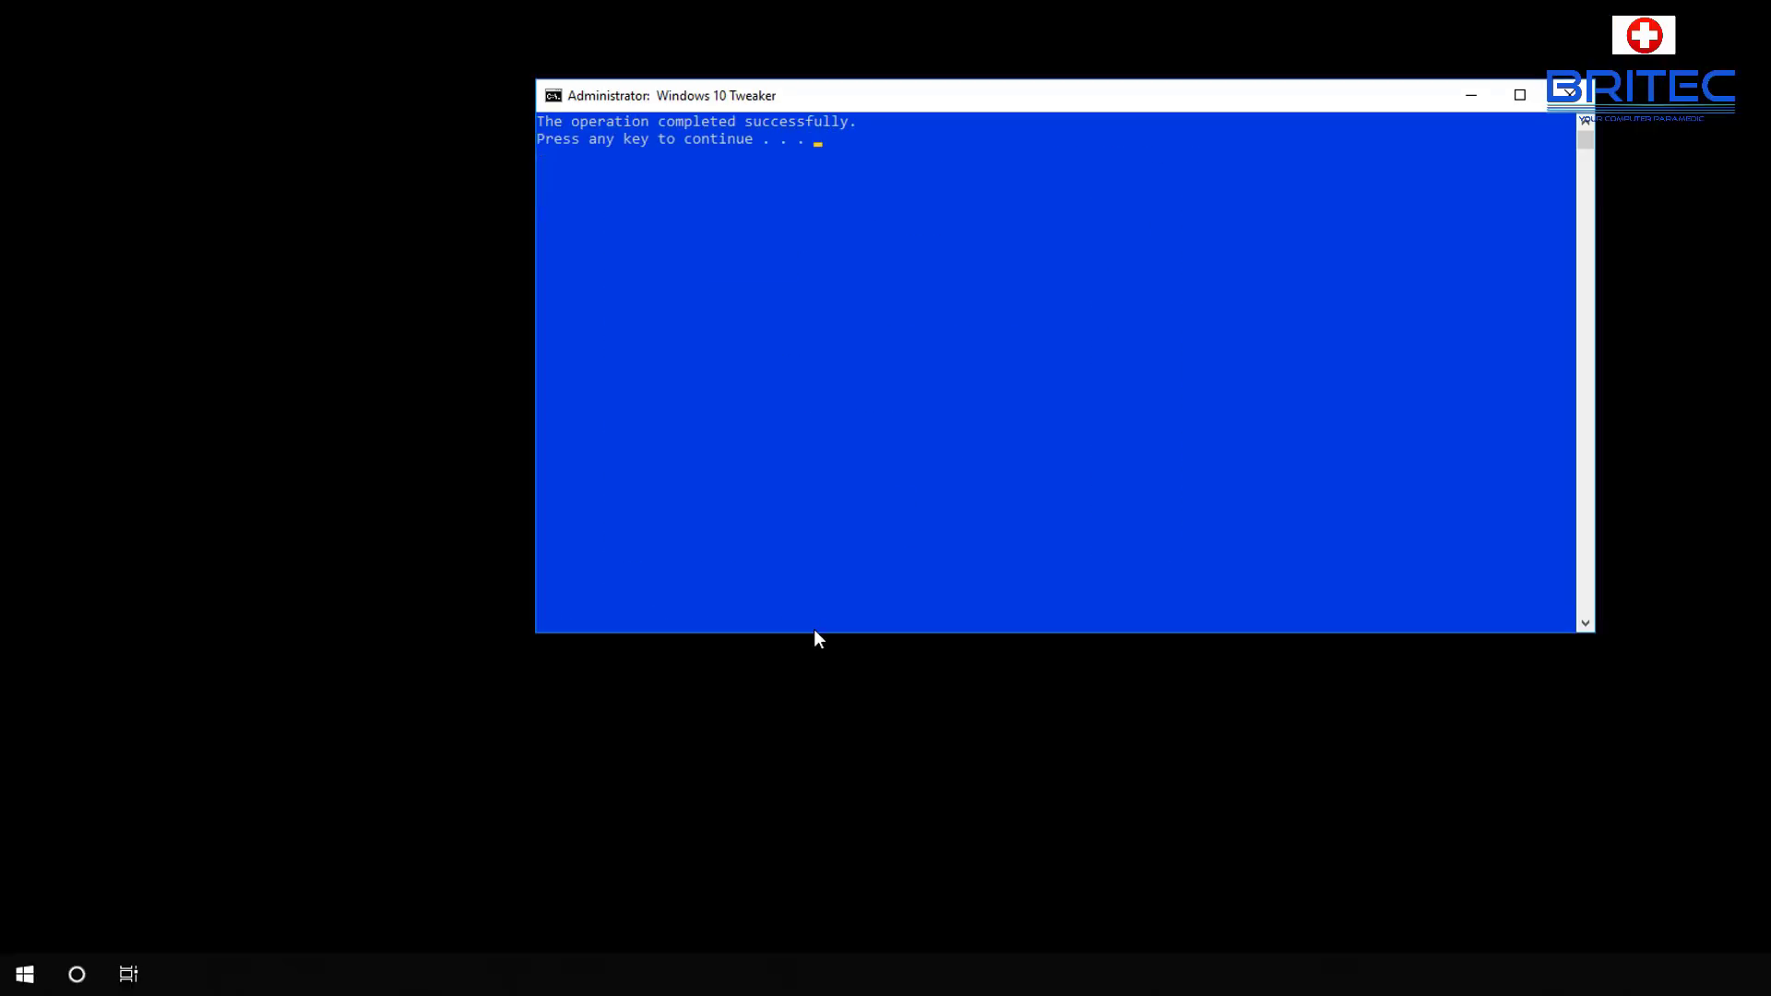
{"action": "key", "text": "Return"}
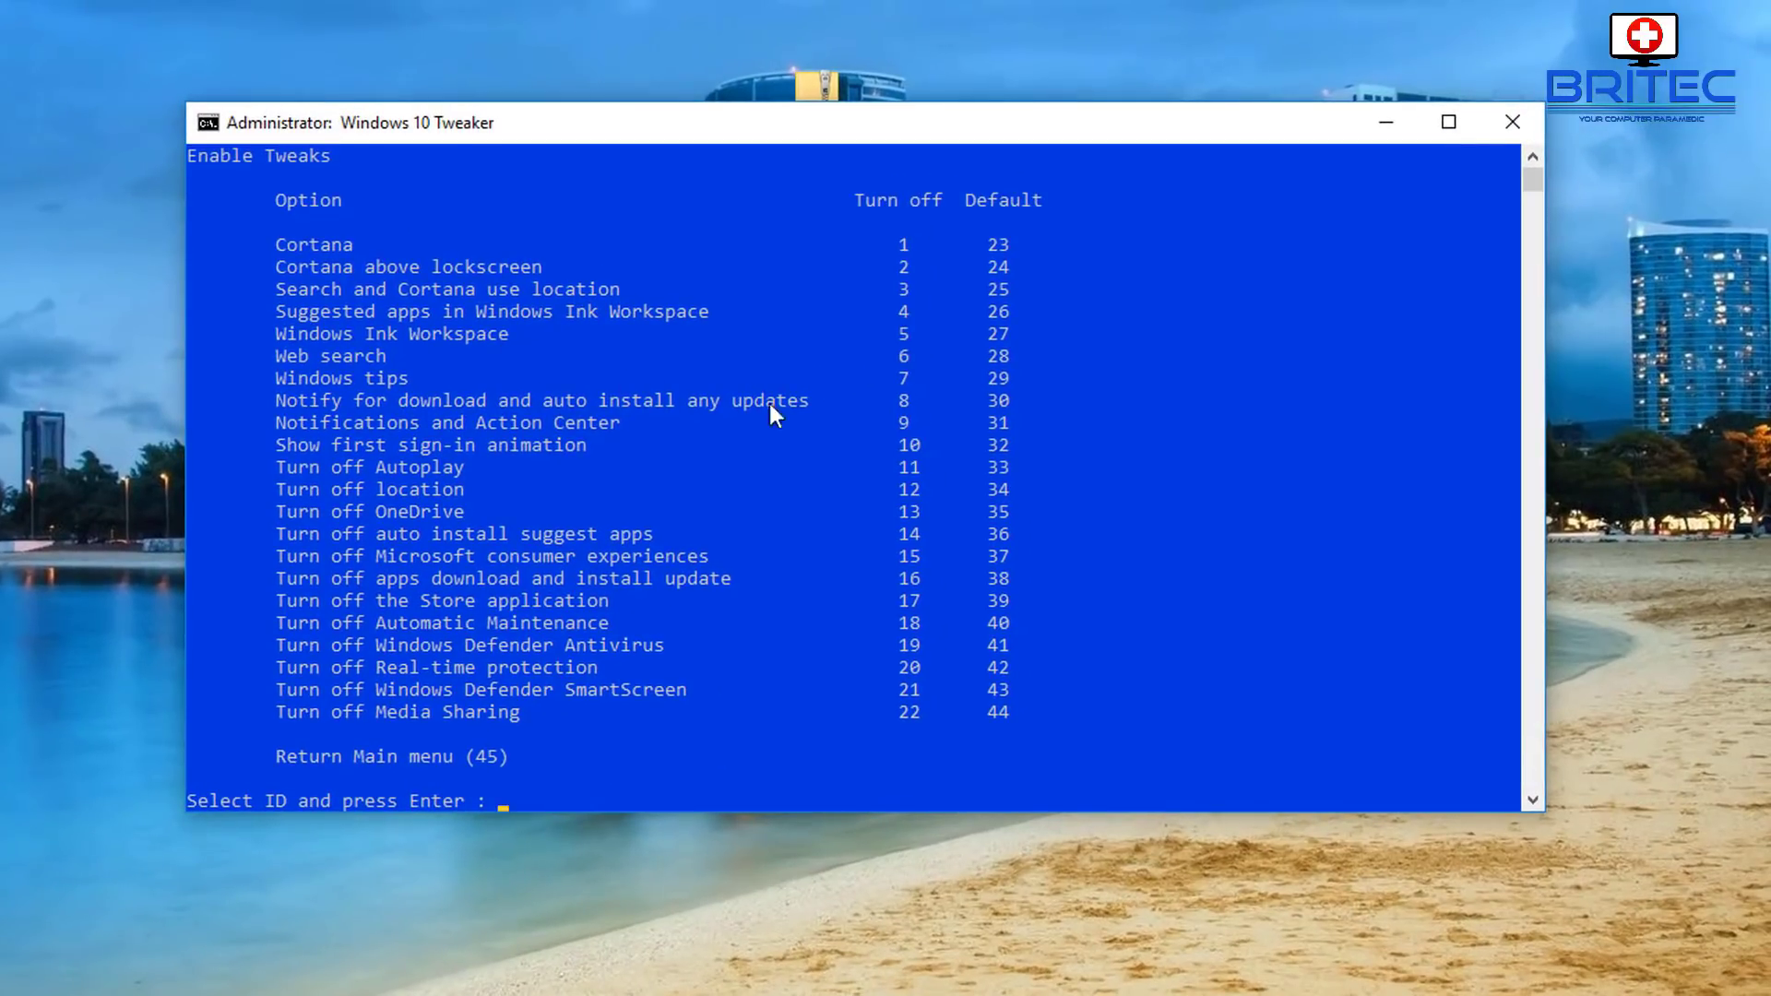
Turn off Cortana above lockscreen with ID 2 and Search and Cortana use location with ID 3.
{"action": "type", "text": "2"}
{"action": "key", "text": "Return"}
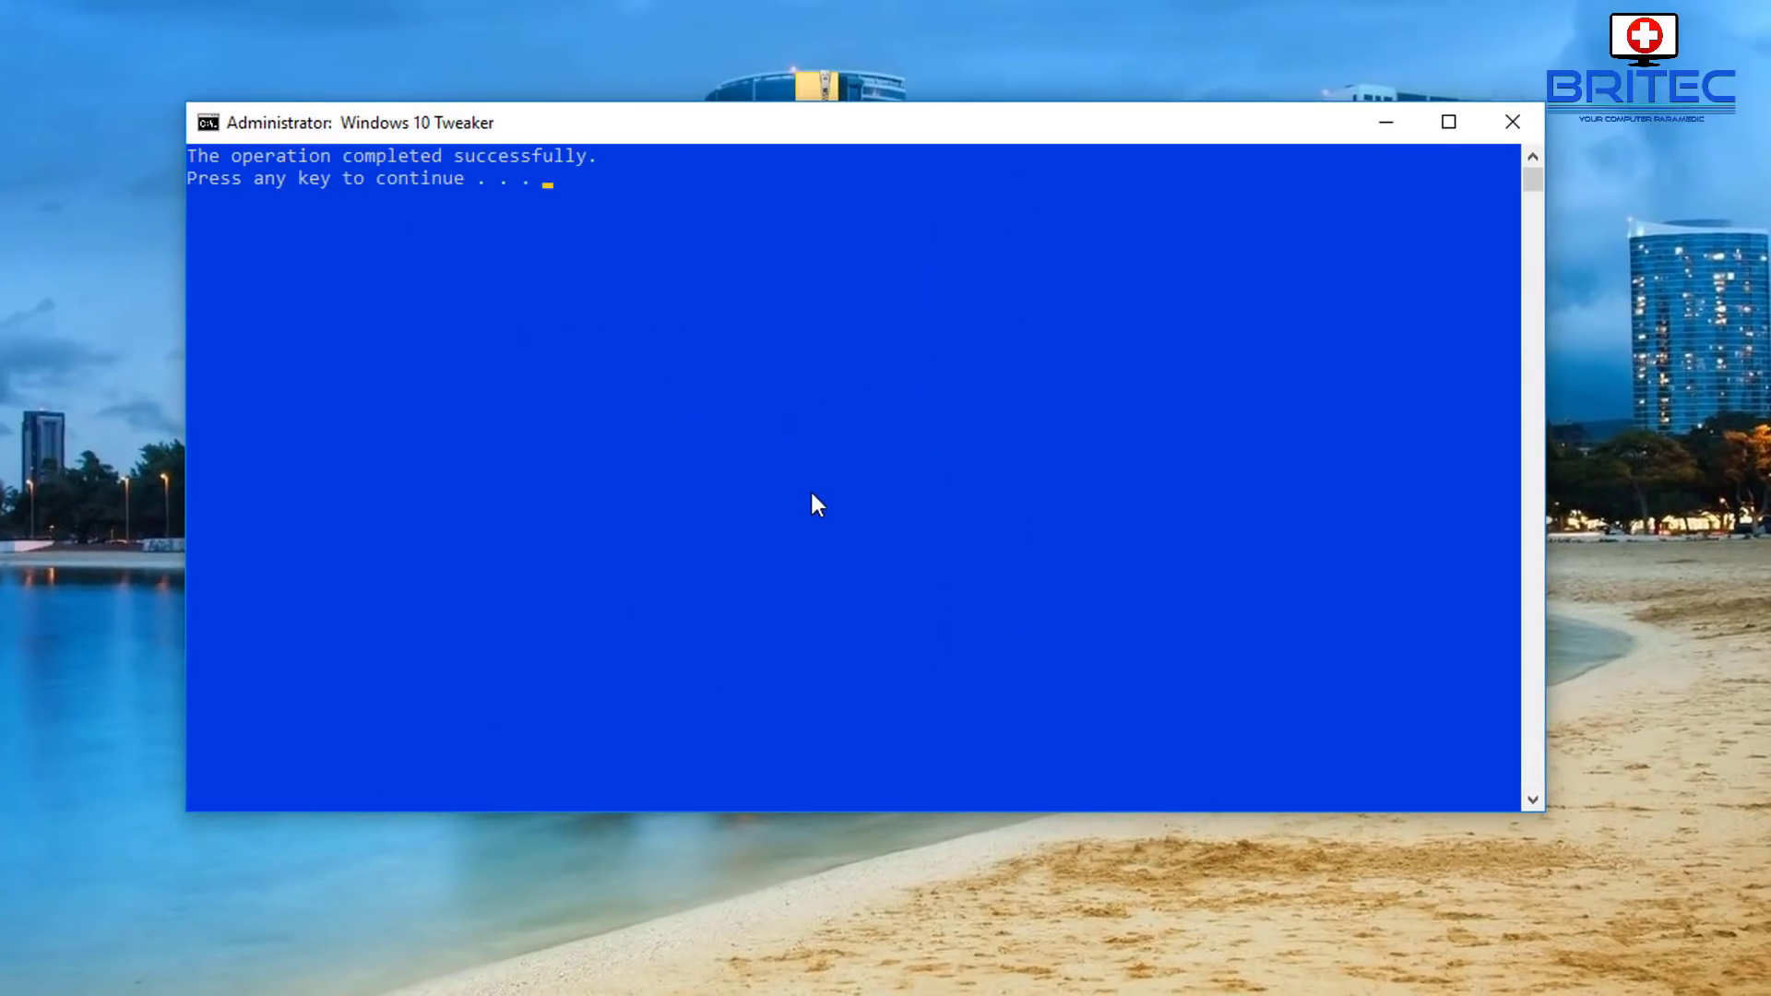
{"action": "key", "text": "Return"}
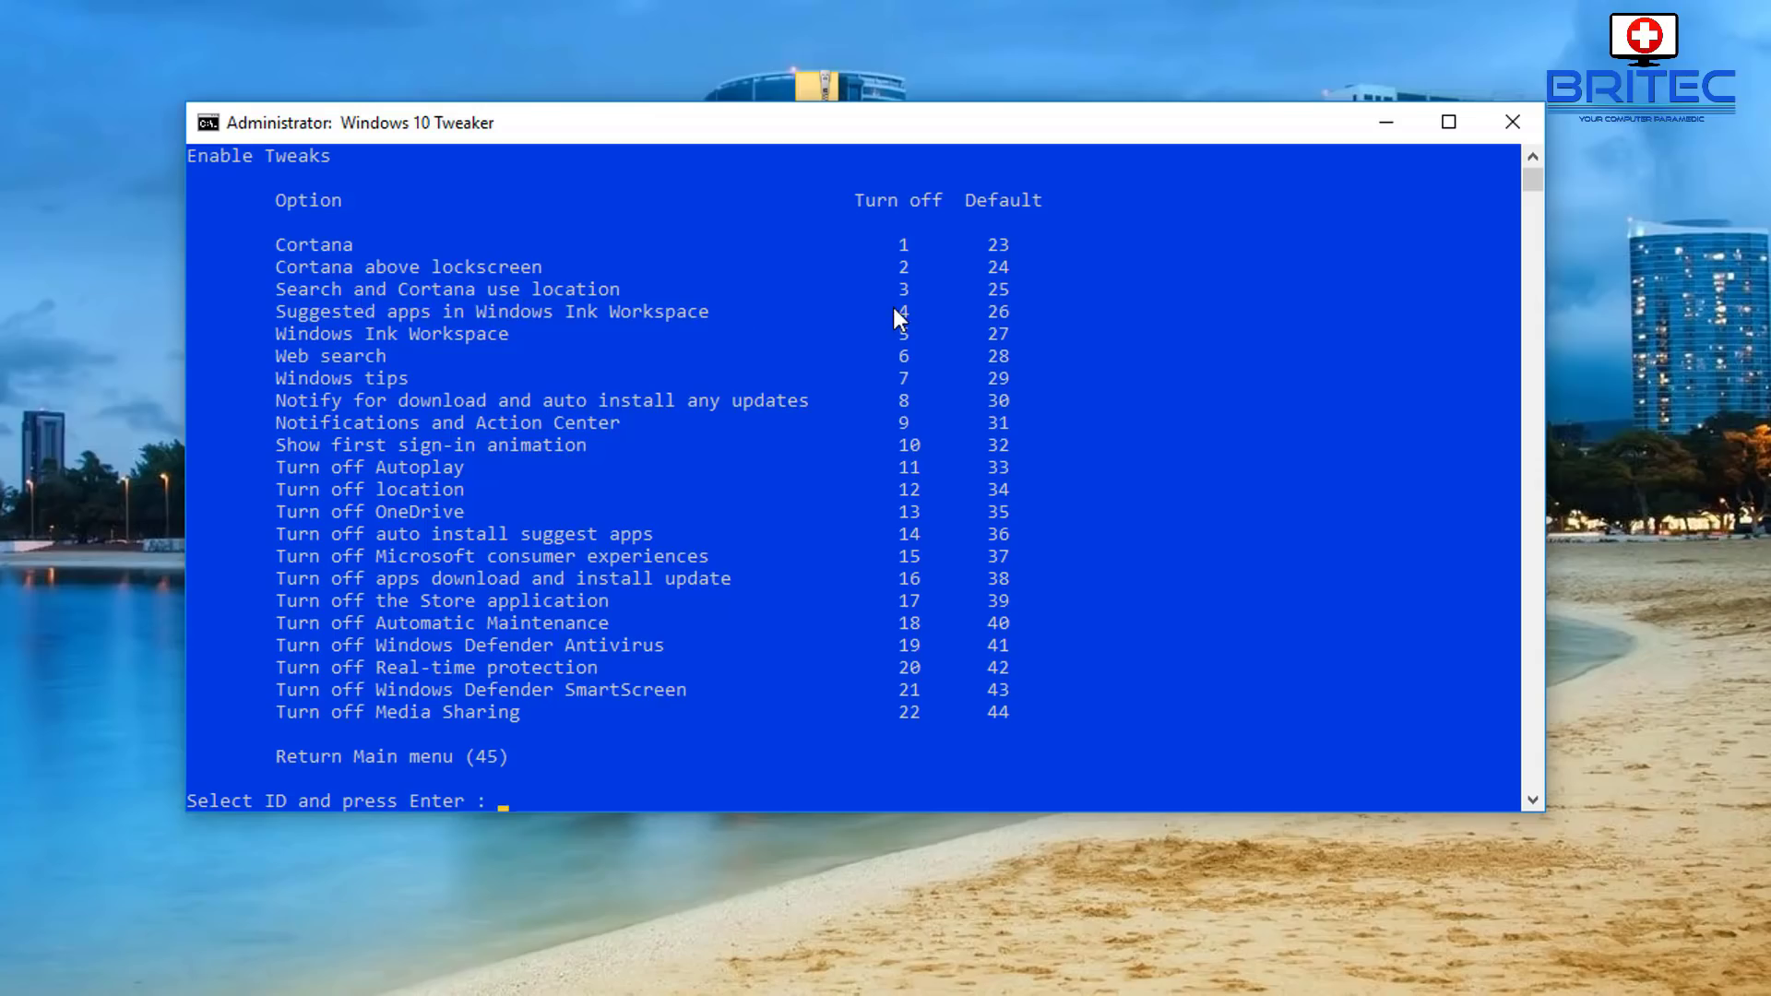
{"action": "type", "text": "3"}
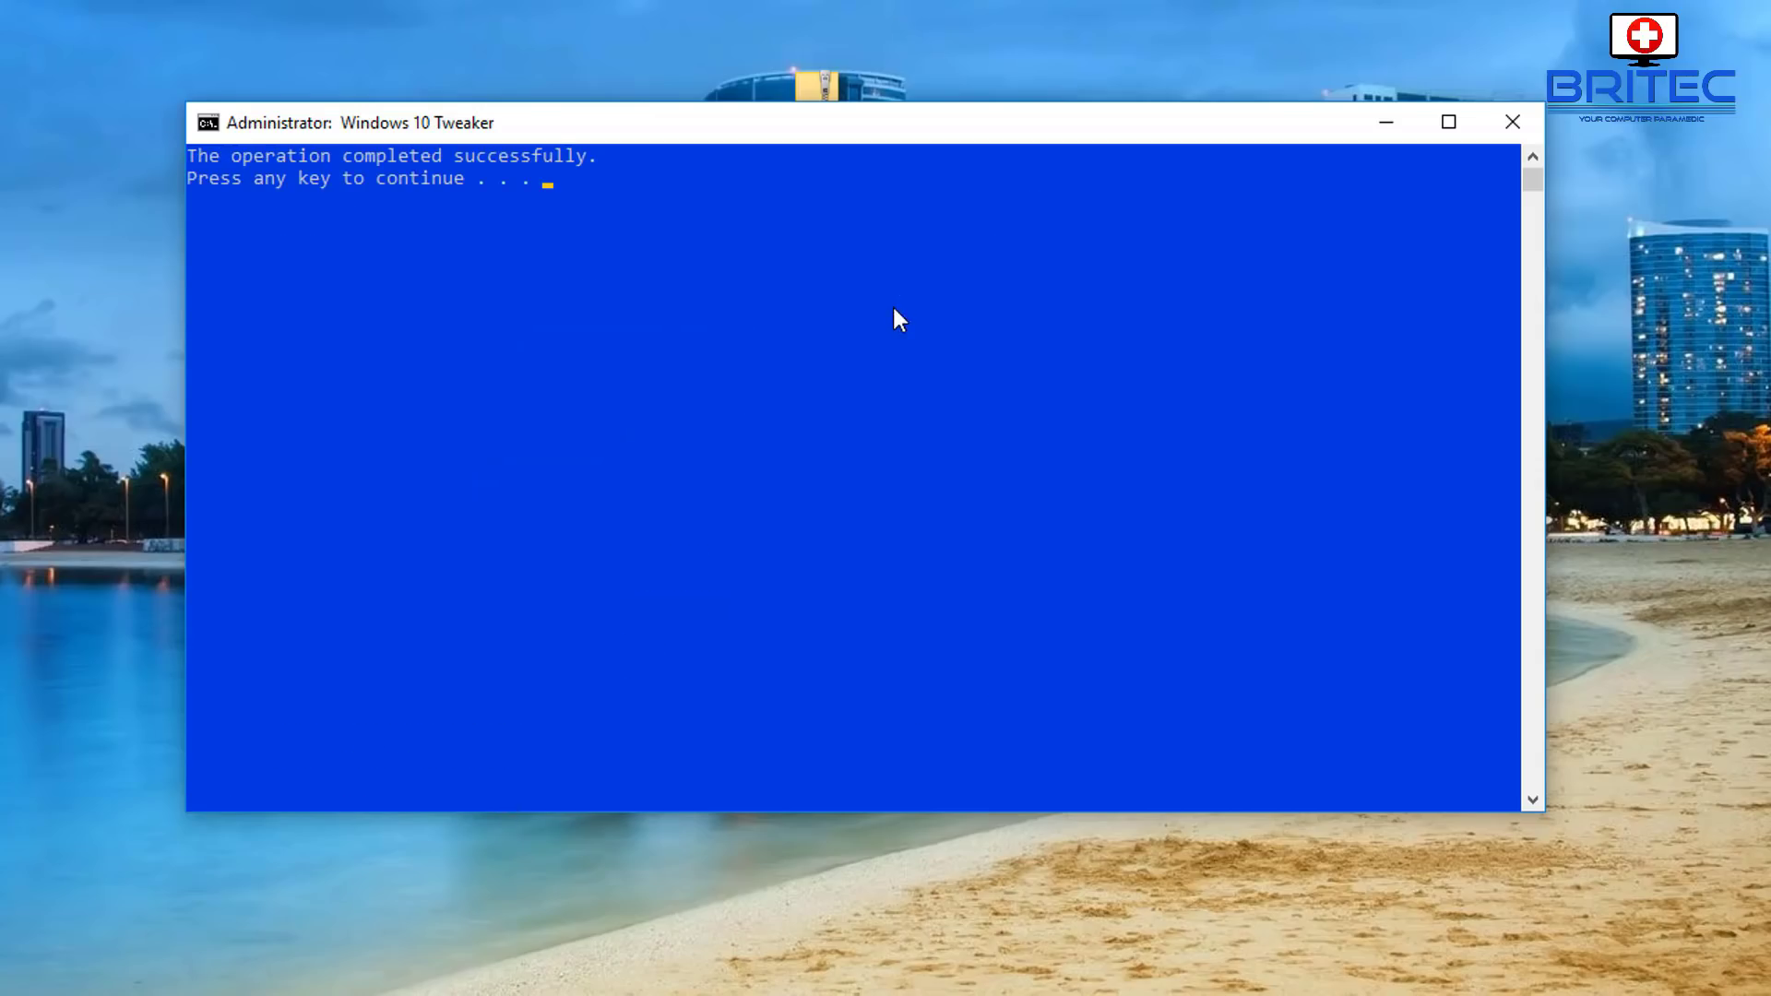
{"action": "key", "text": "Return"}
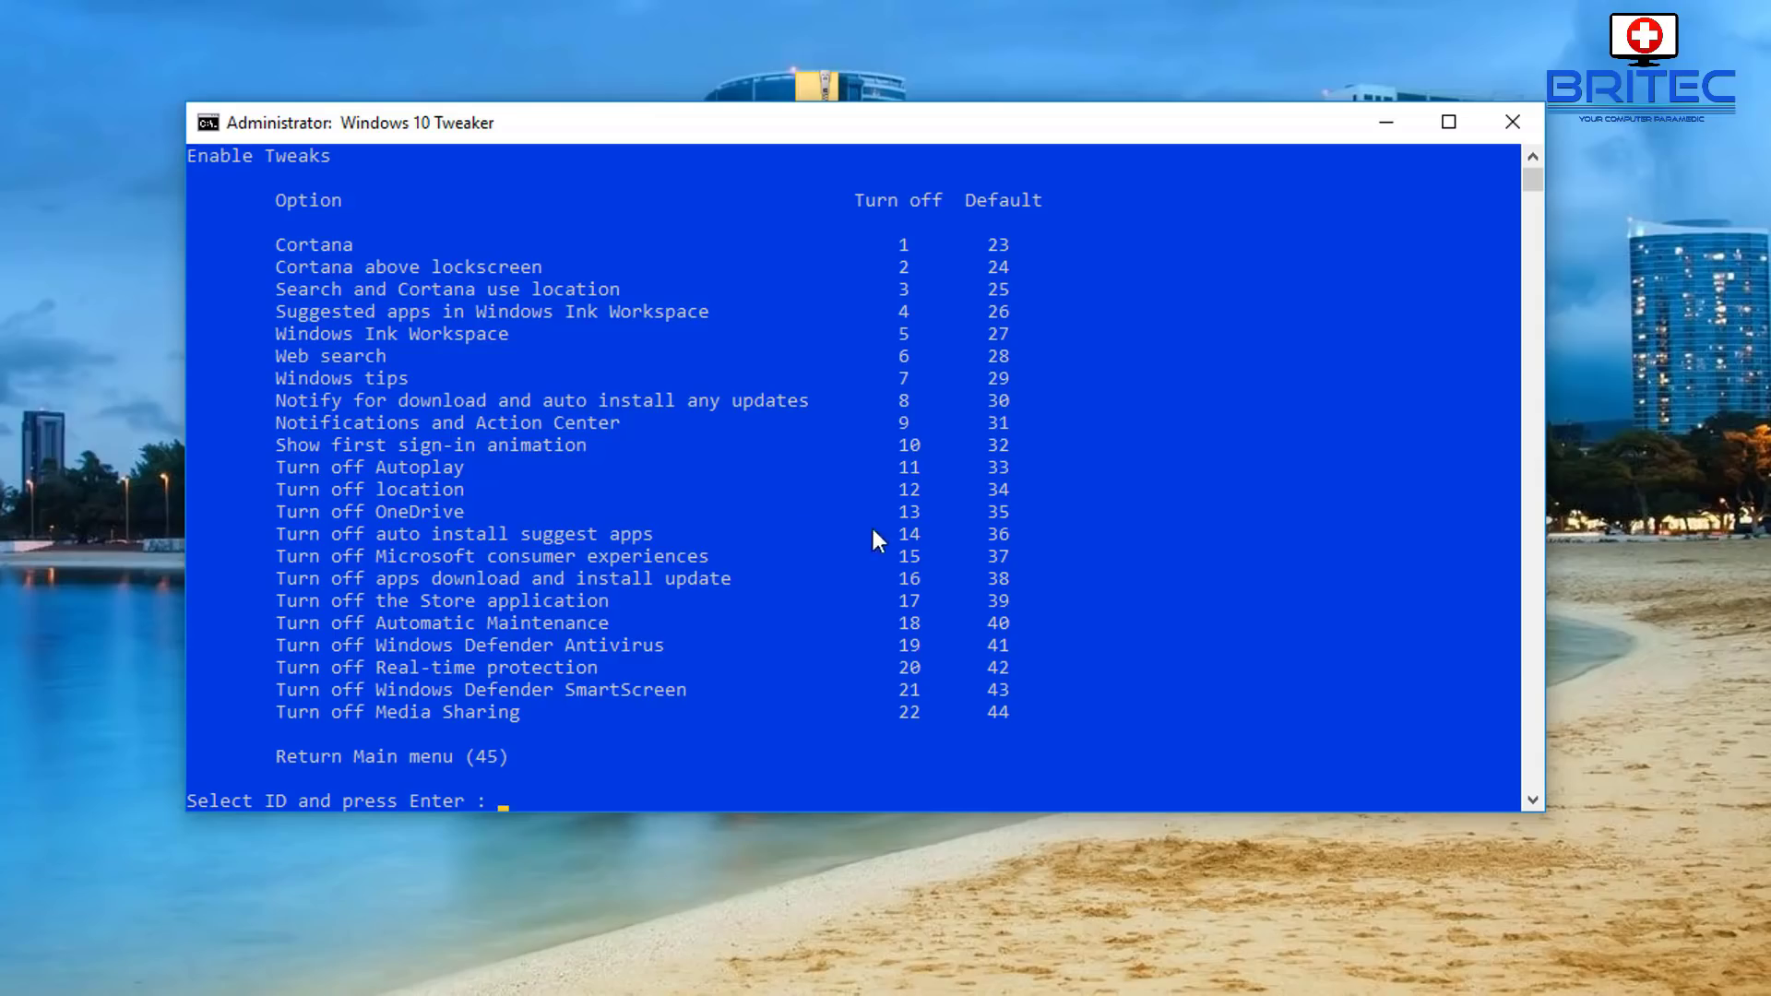
Turn off OneDrive with ID 13 and continue back to the tweak list.
{"action": "type", "text": "13"}
{"action": "key", "text": "Return"}
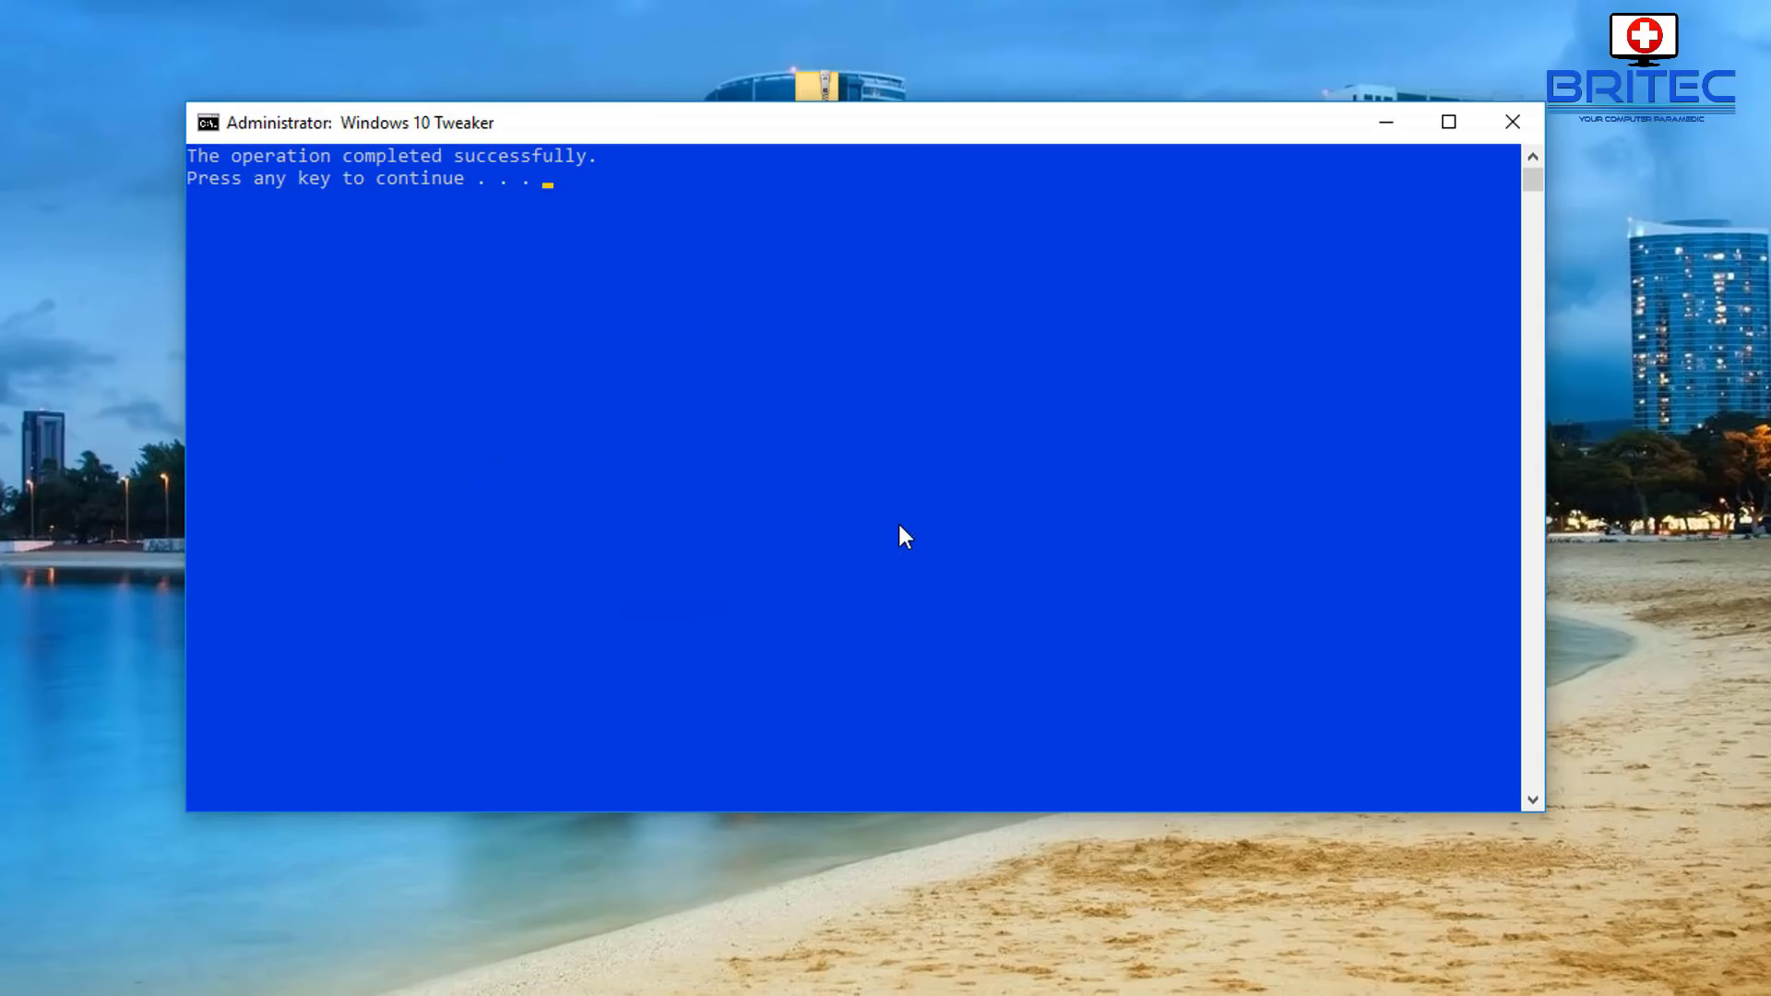
{"action": "key", "text": "Return"}
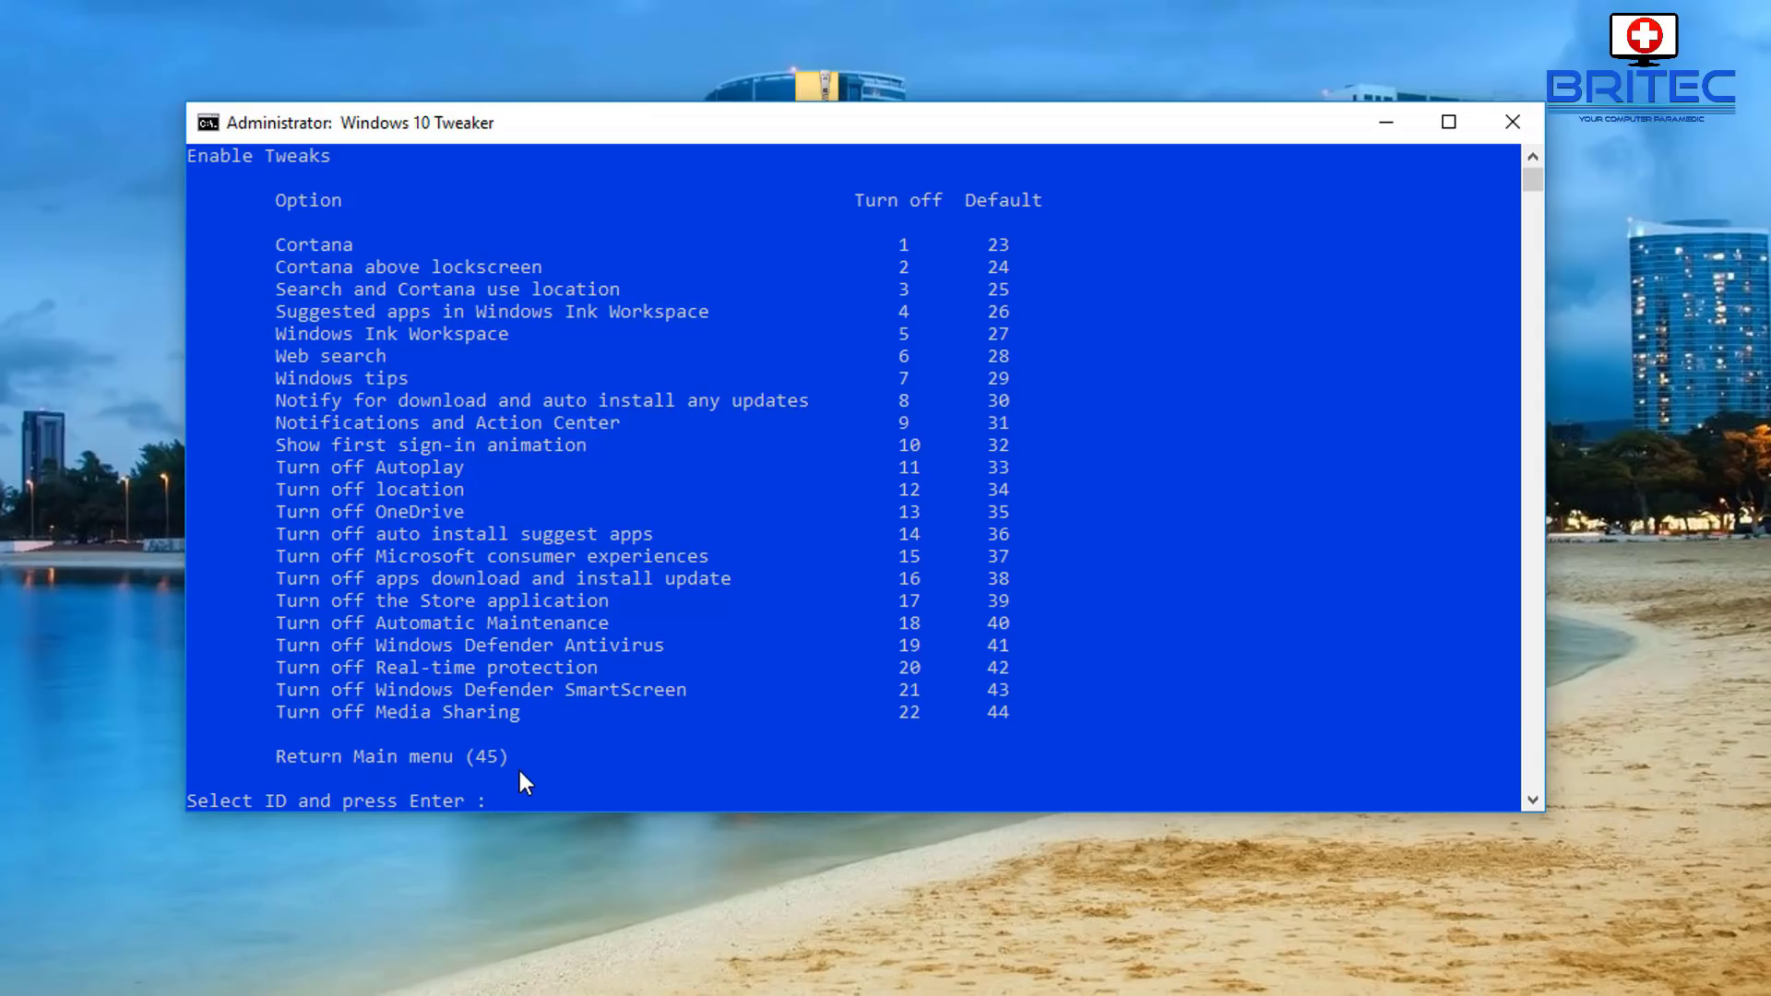
Return to the main menu and choose Scan and Repair corrupt files with ID 16.
{"action": "key", "text": "Return"}
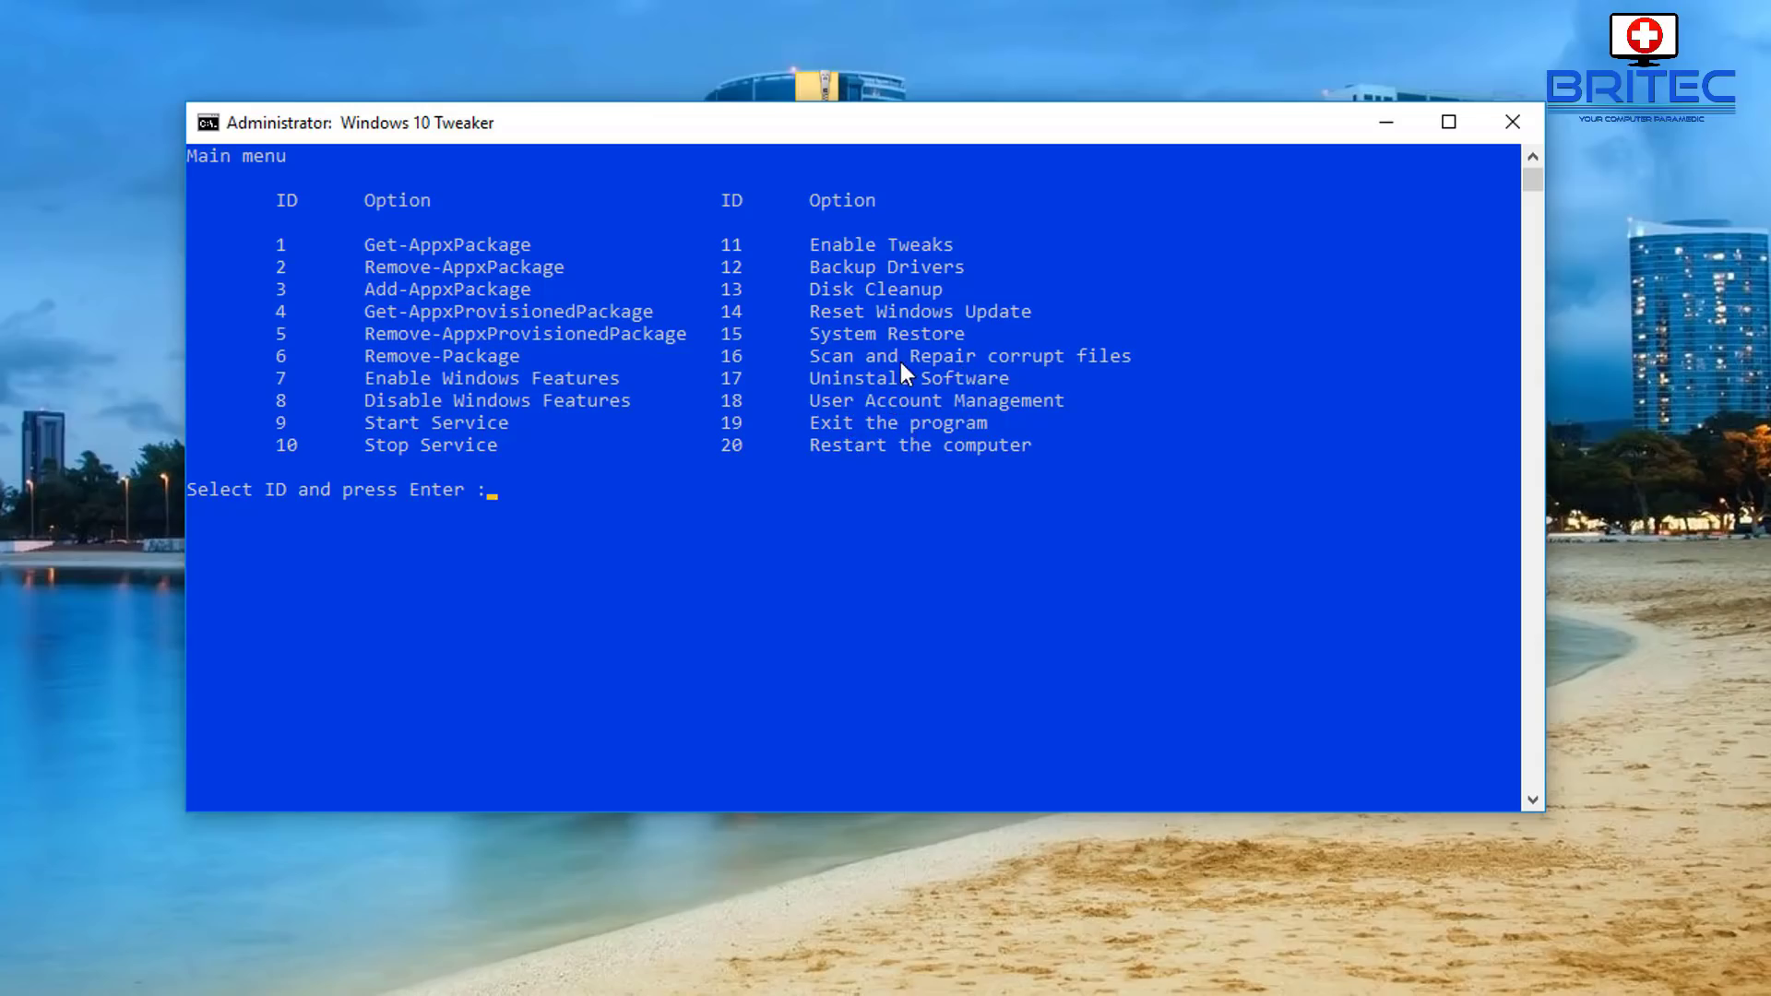
{"action": "type", "text": "16"}
{"action": "key", "text": "Return"}
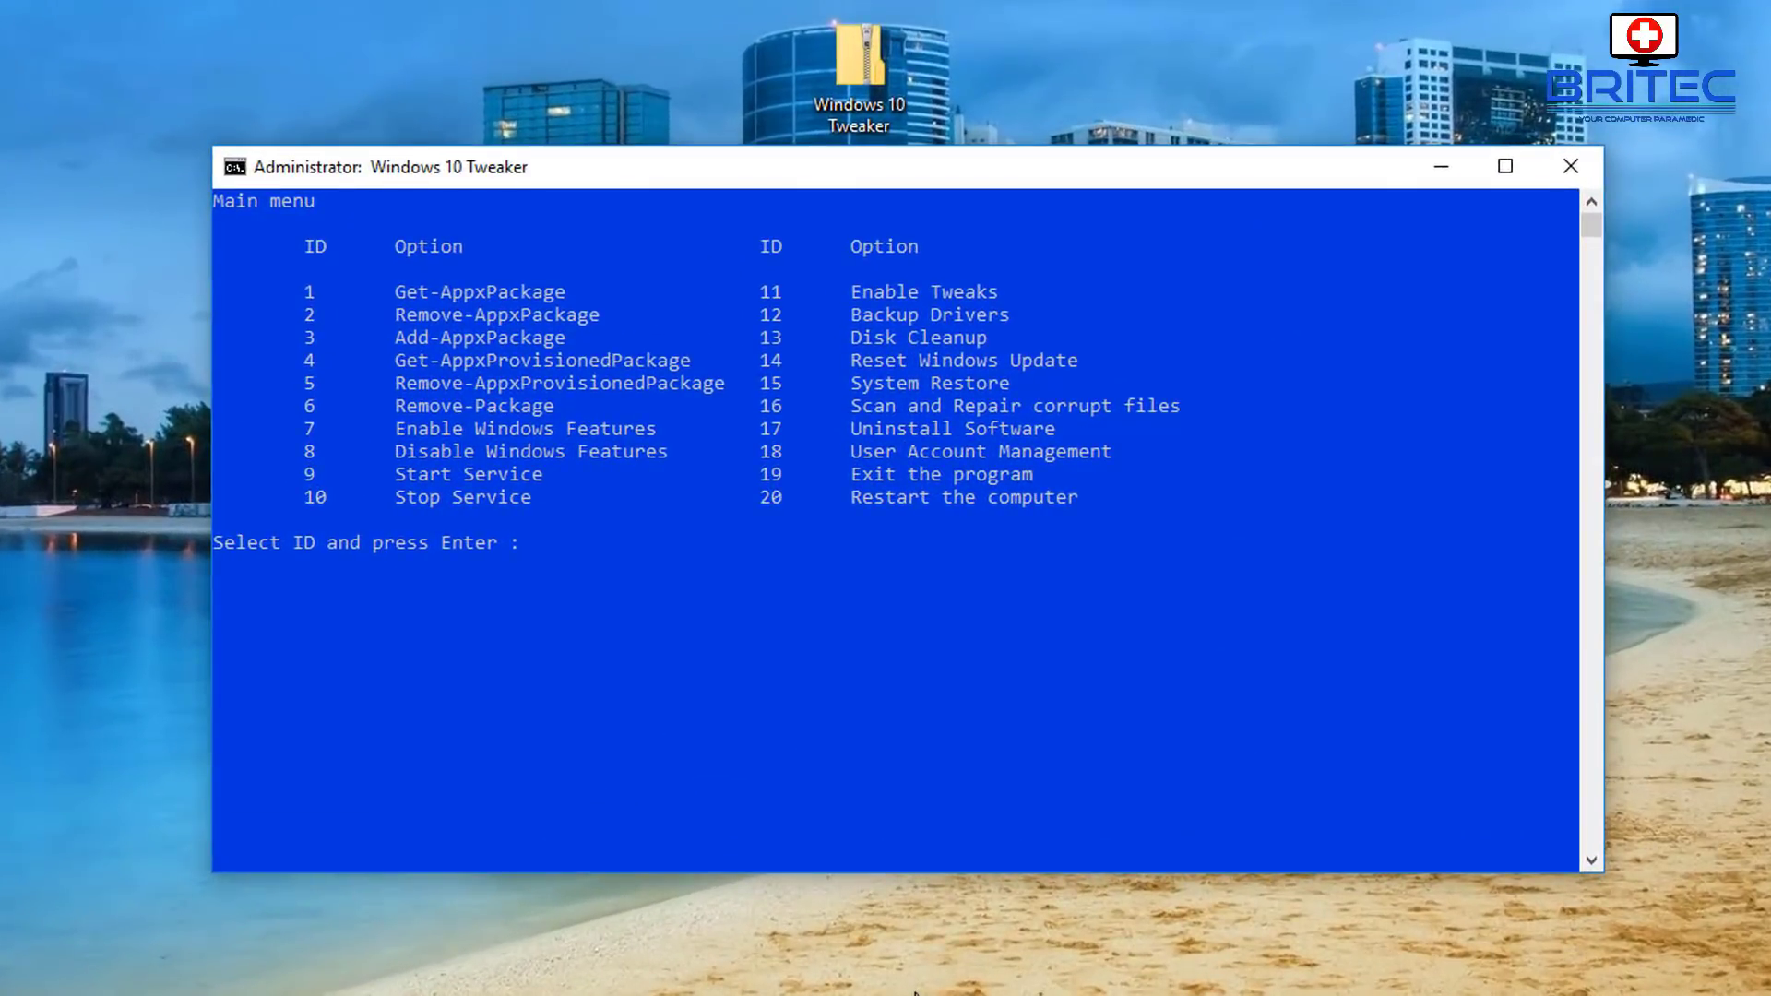
View the Remove-Package options with ID 6 and return to the main menu with ID 37.
{"action": "type", "text": "6"}
{"action": "key", "text": "Return"}
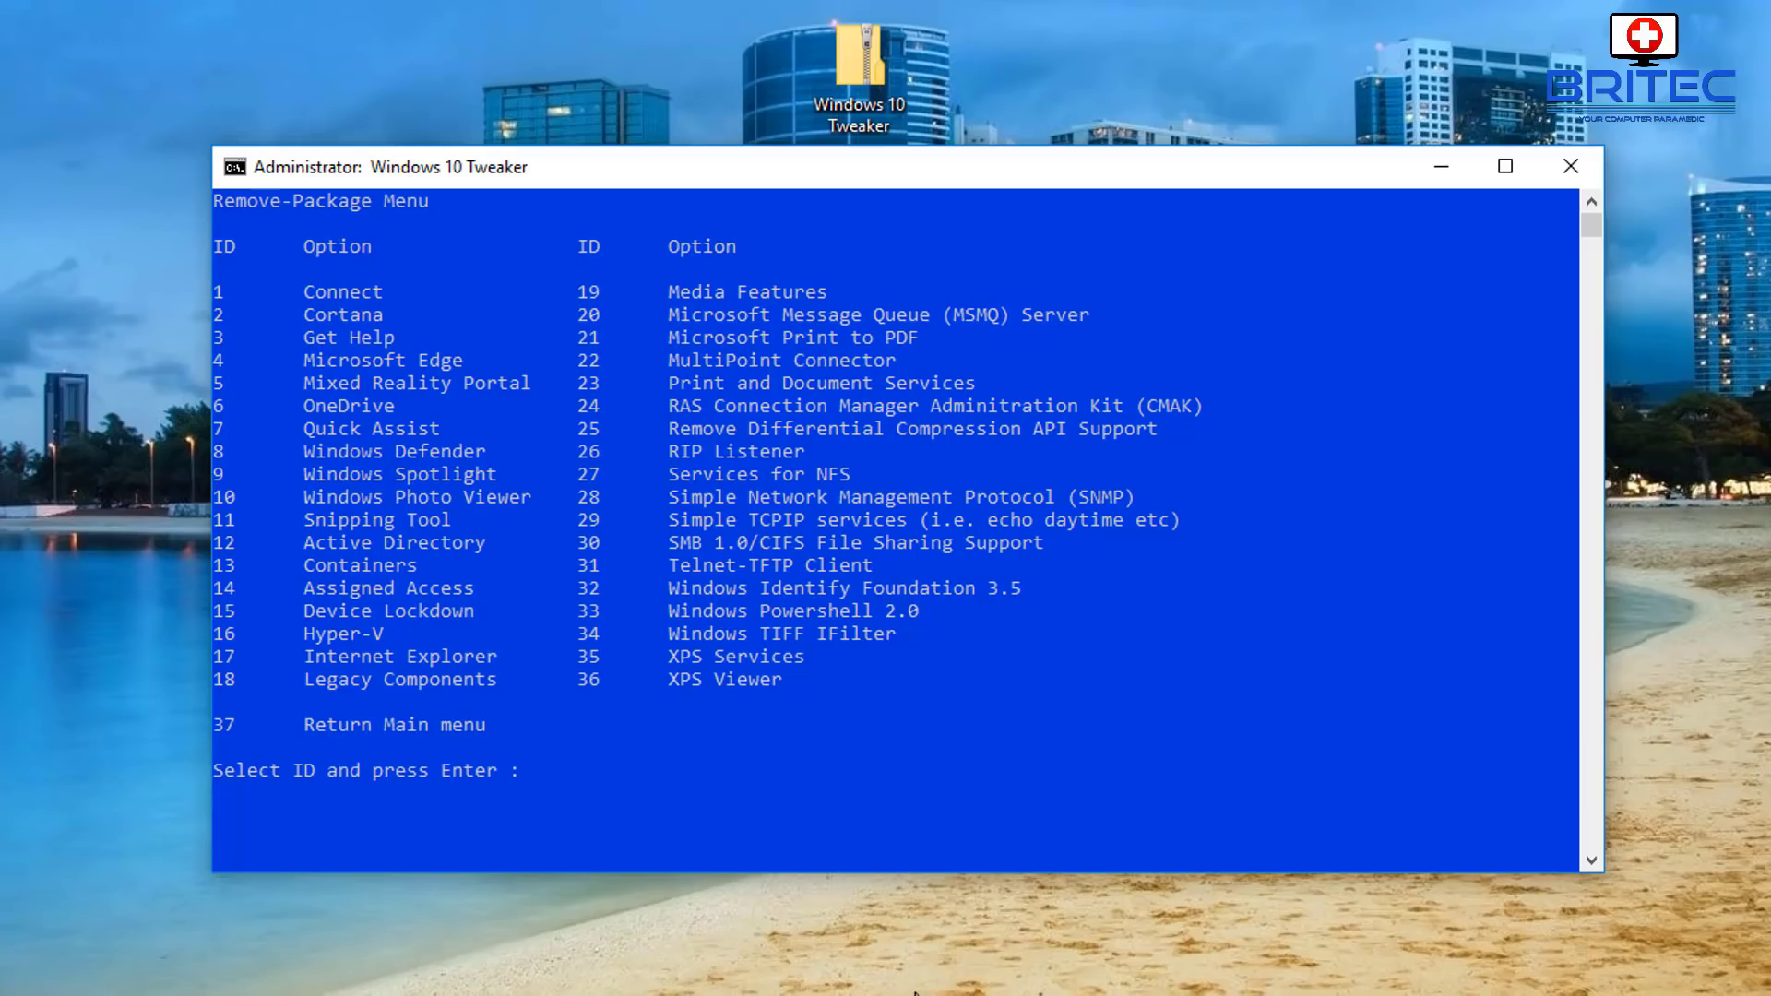
{"action": "type", "text": "37"}
{"action": "key", "text": "Return"}
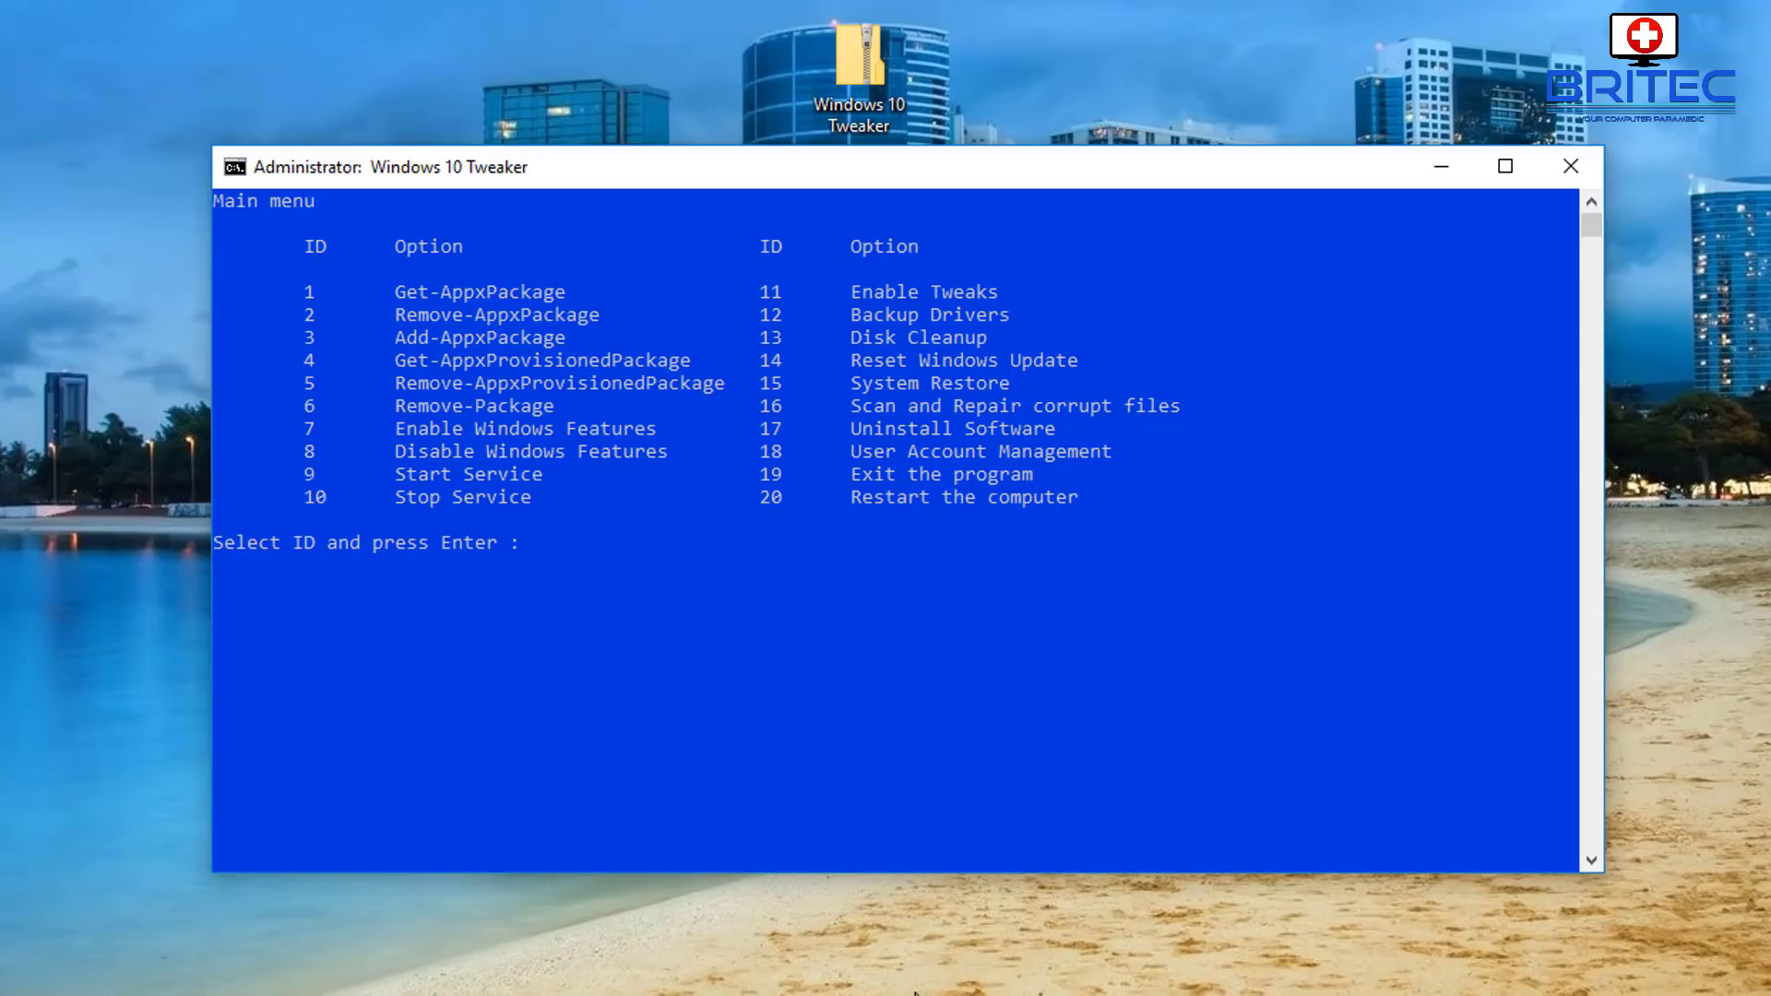
Create a restore point using System Restore ID 15 and option 1, continue to the main menu, and close the tweaker.
{"action": "type", "text": "15"}
{"action": "key", "text": "Return"}
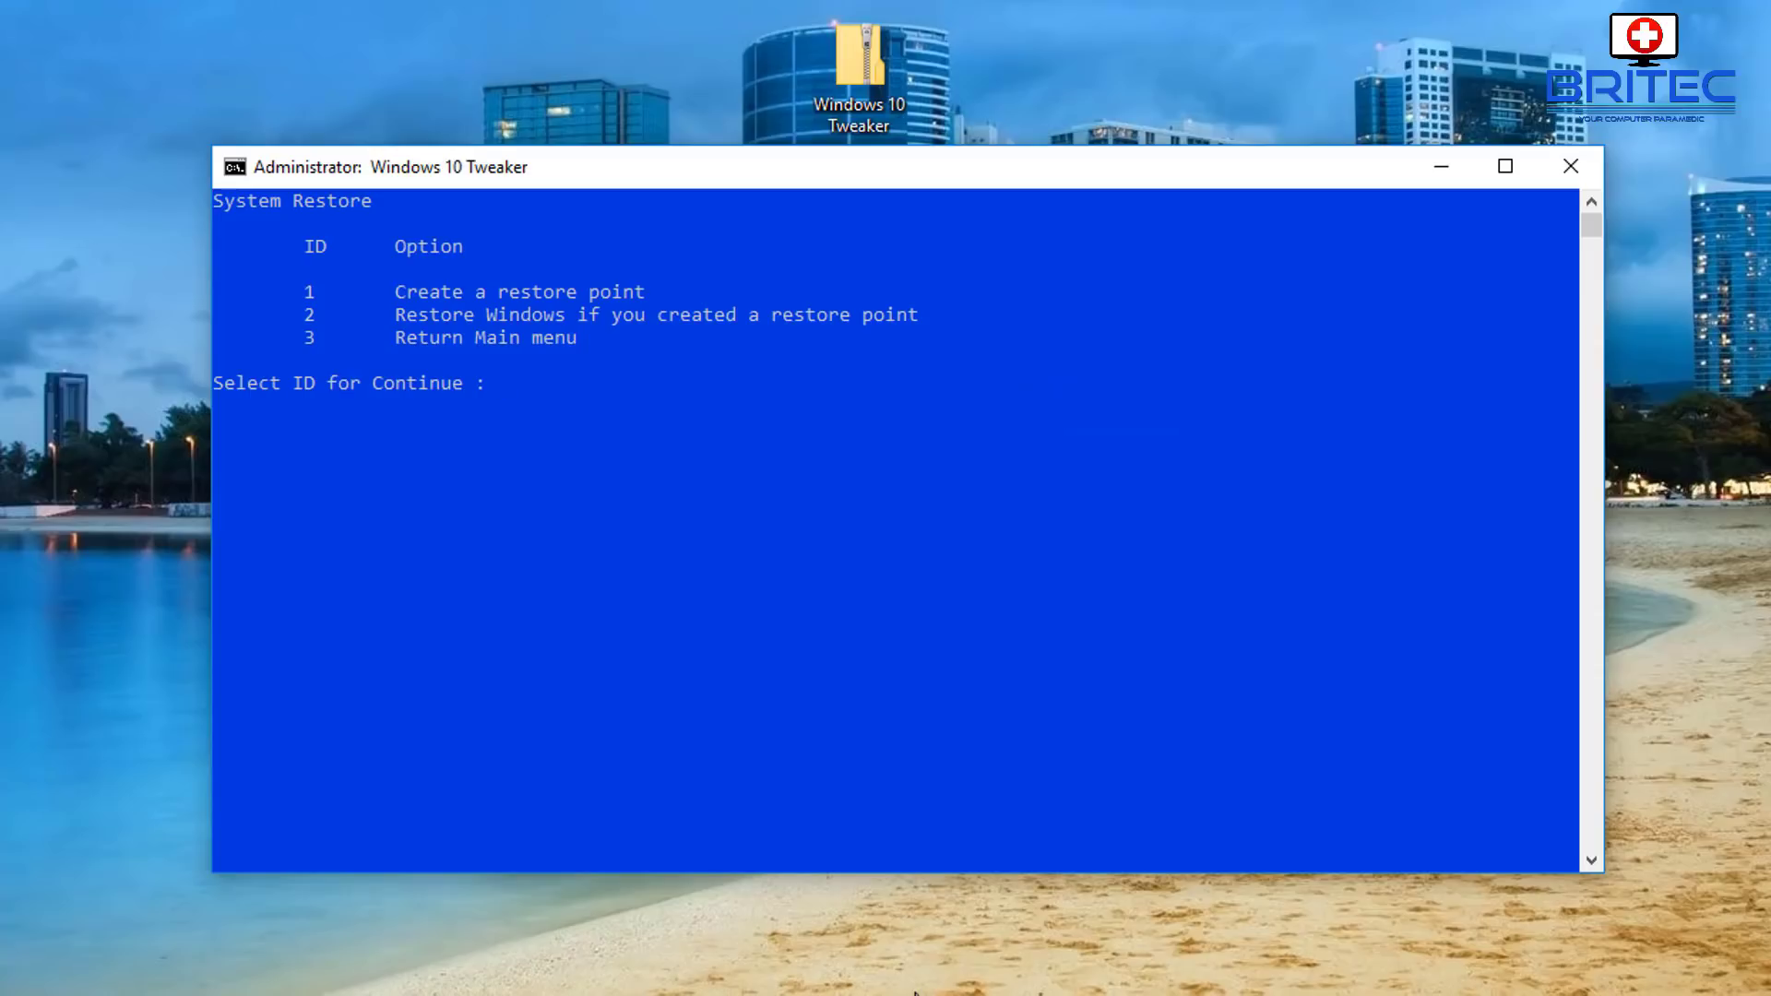
{"action": "type", "text": "1"}
{"action": "key", "text": "Return"}
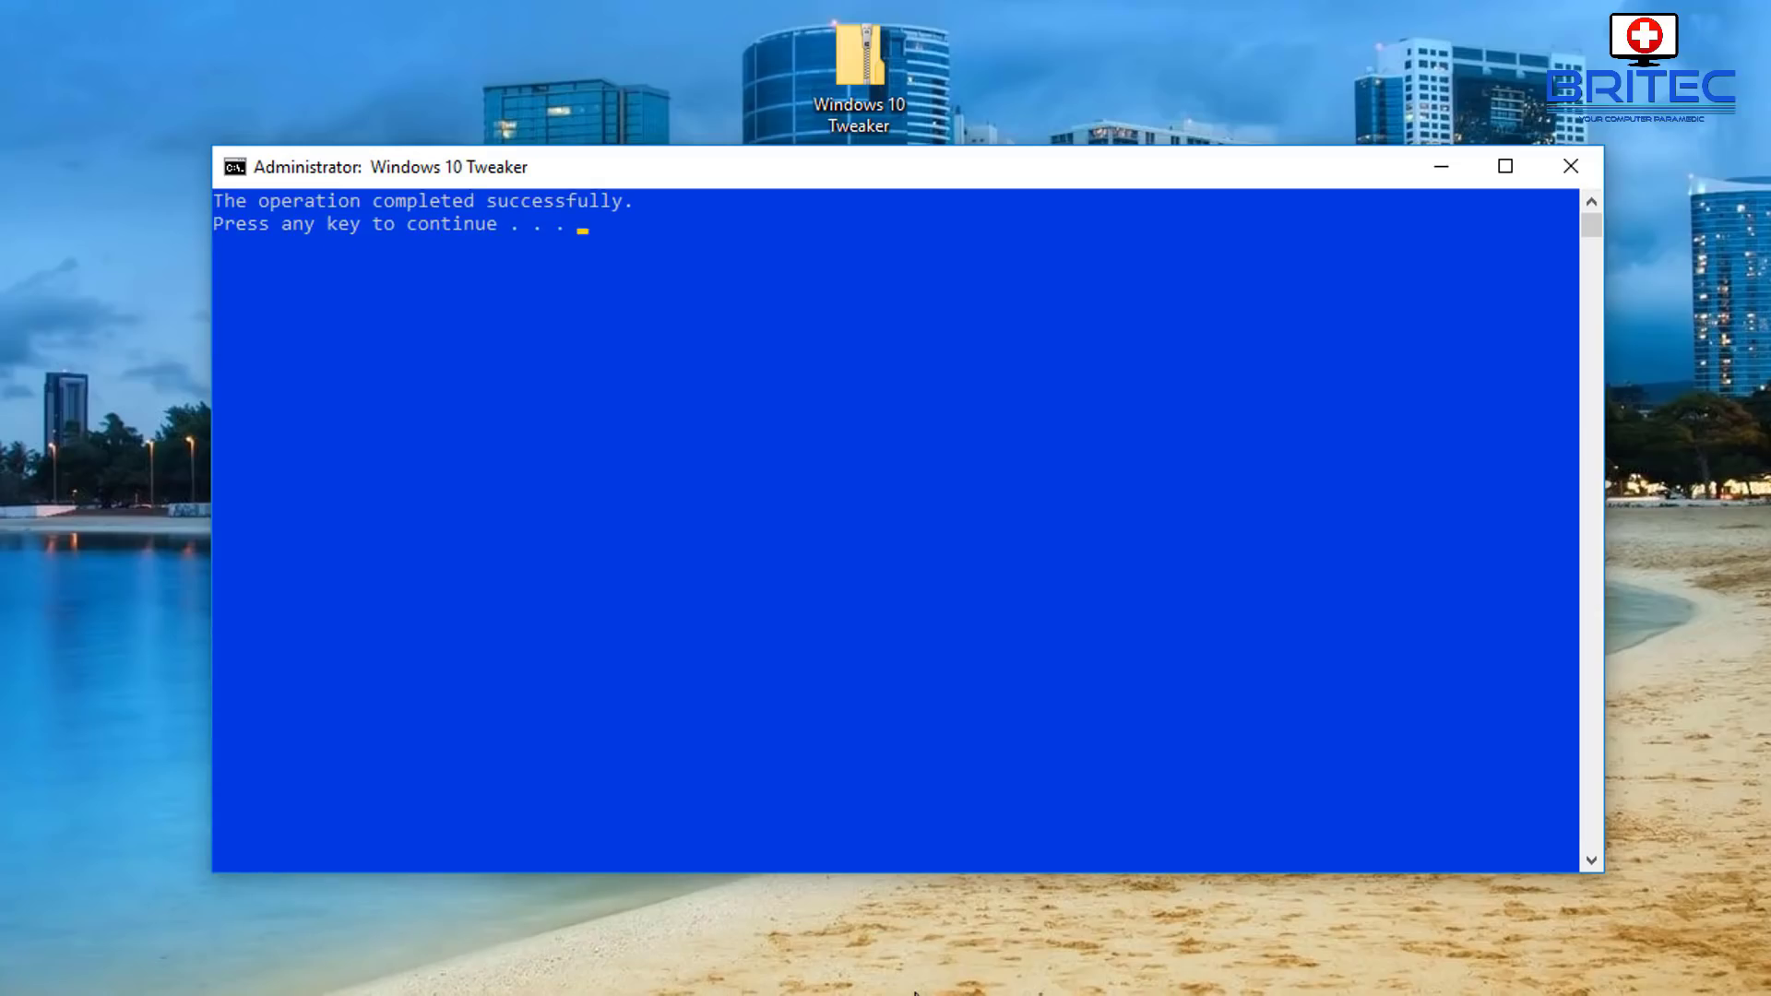
{"action": "key", "text": "Return"}
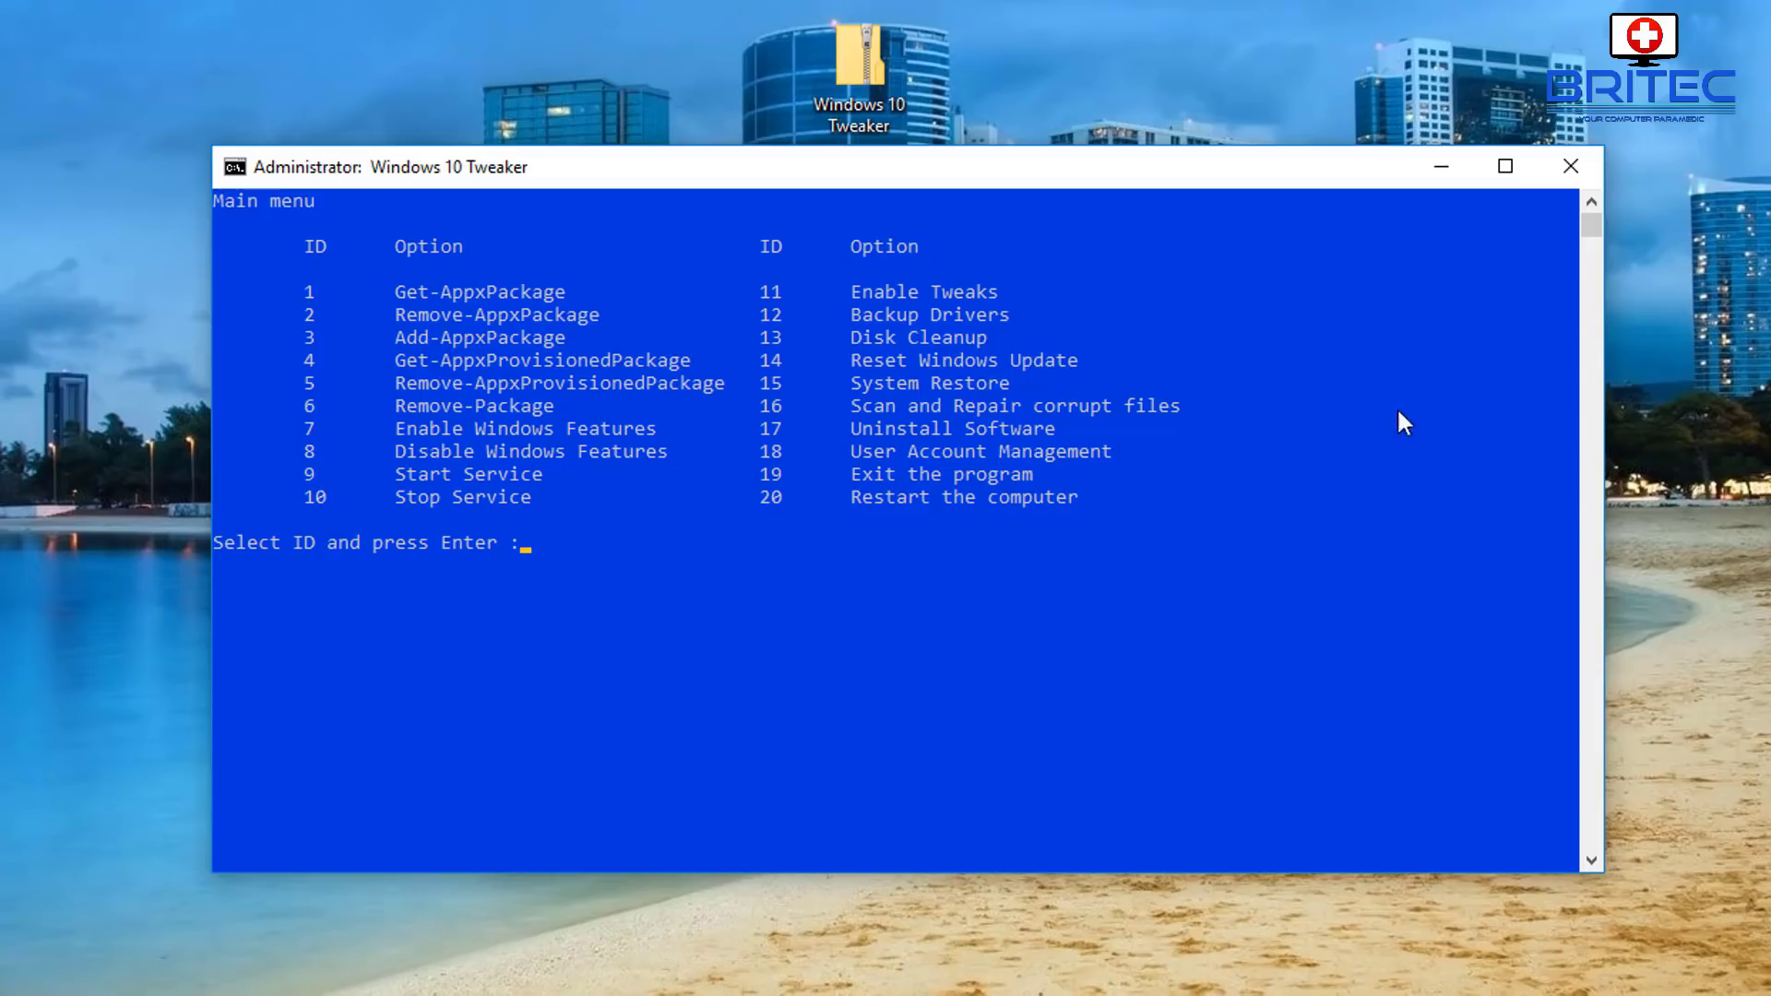
{"action": "left_click", "coordinate": [1571, 166]}
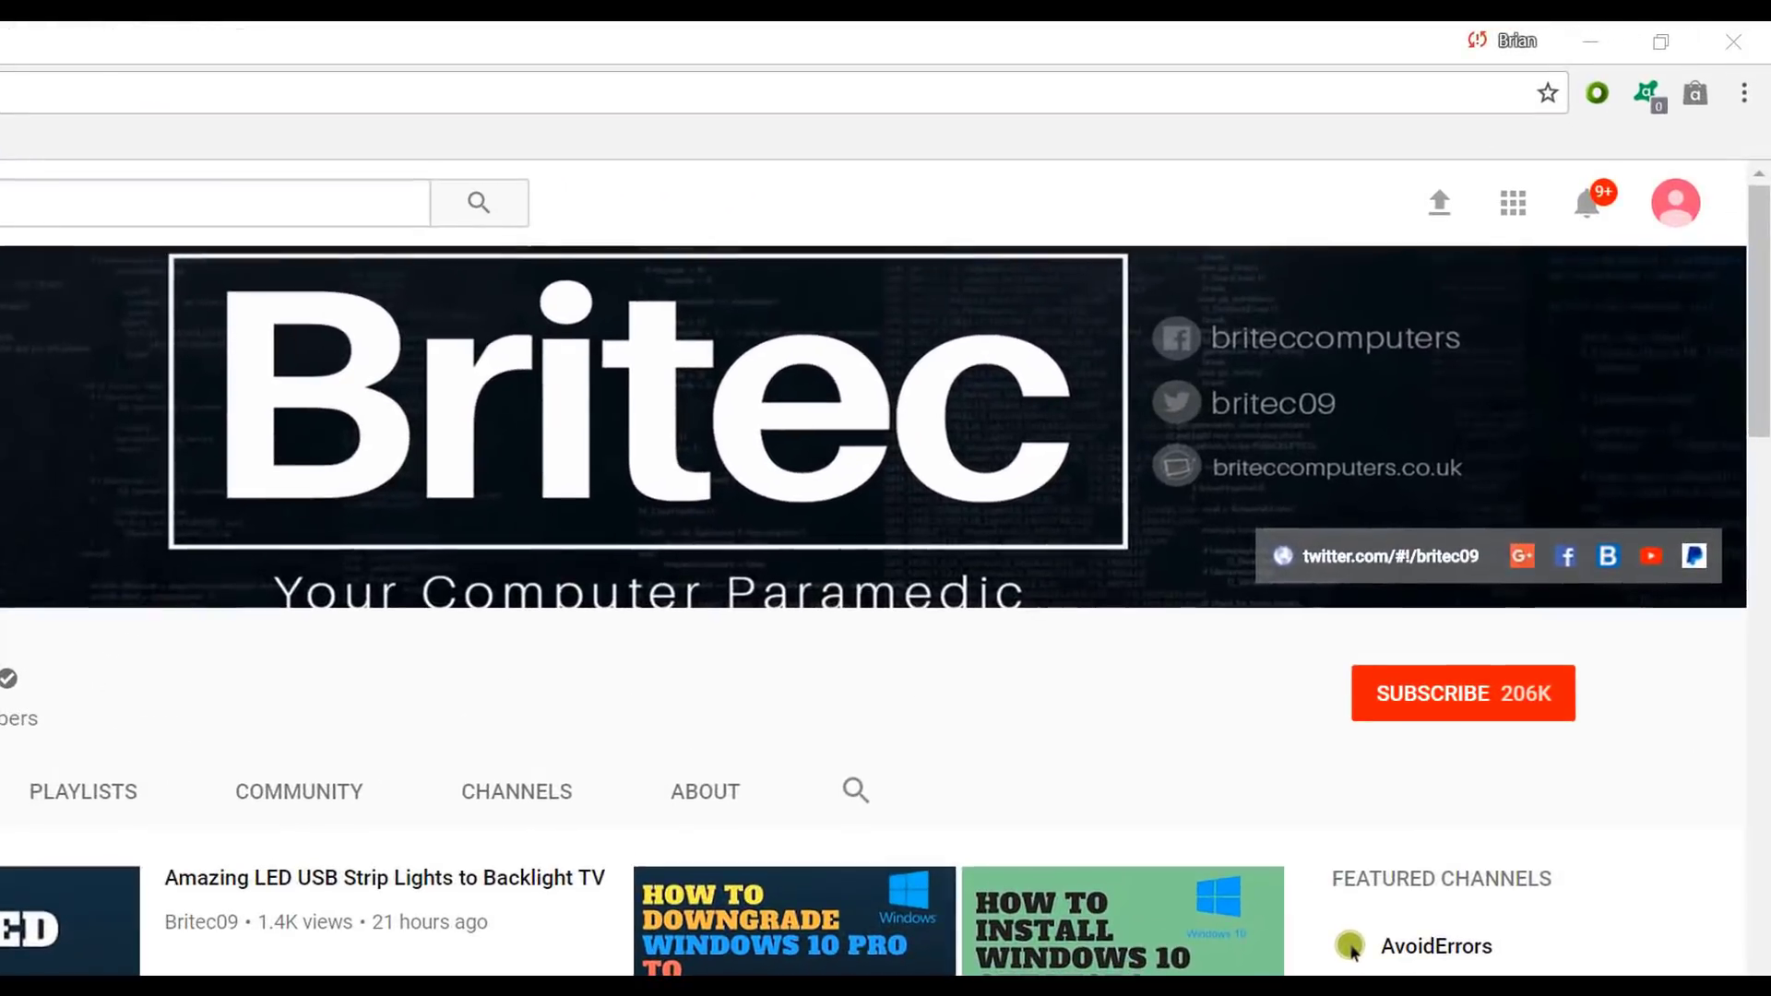
Switch to YouTube in the browser and subscribe to the Britec channel.
{"action": "left_click", "coordinate": [1487, 715]}
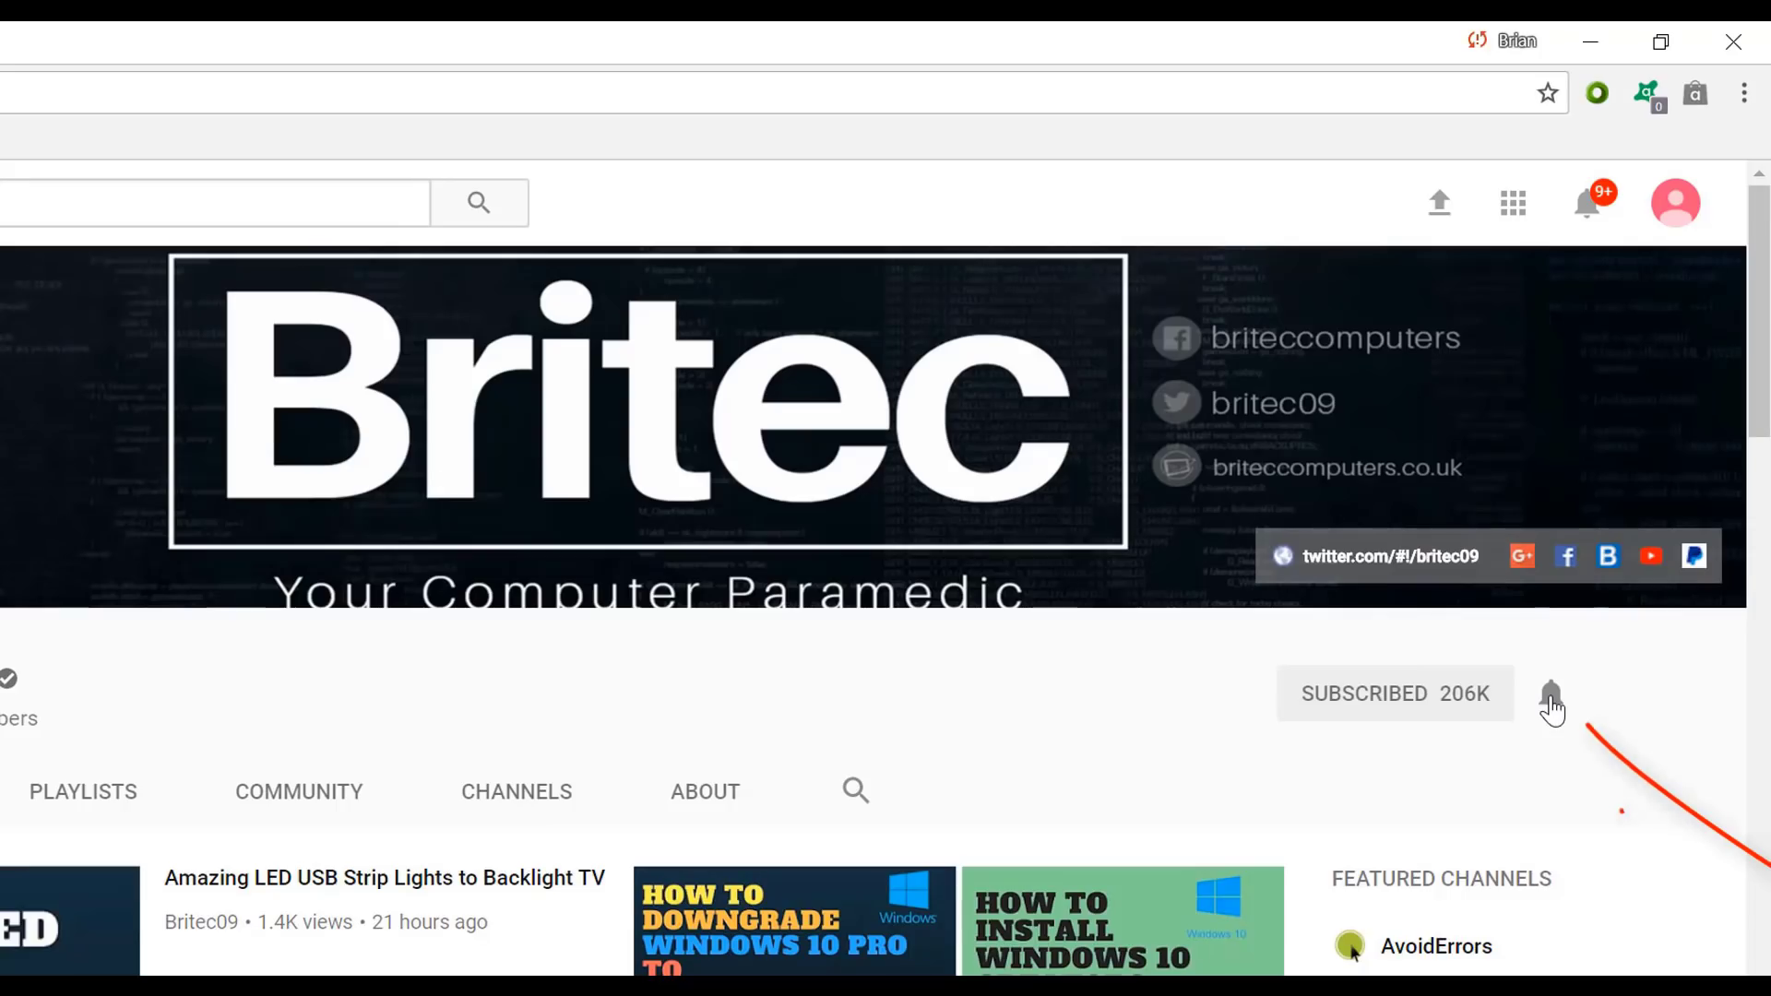